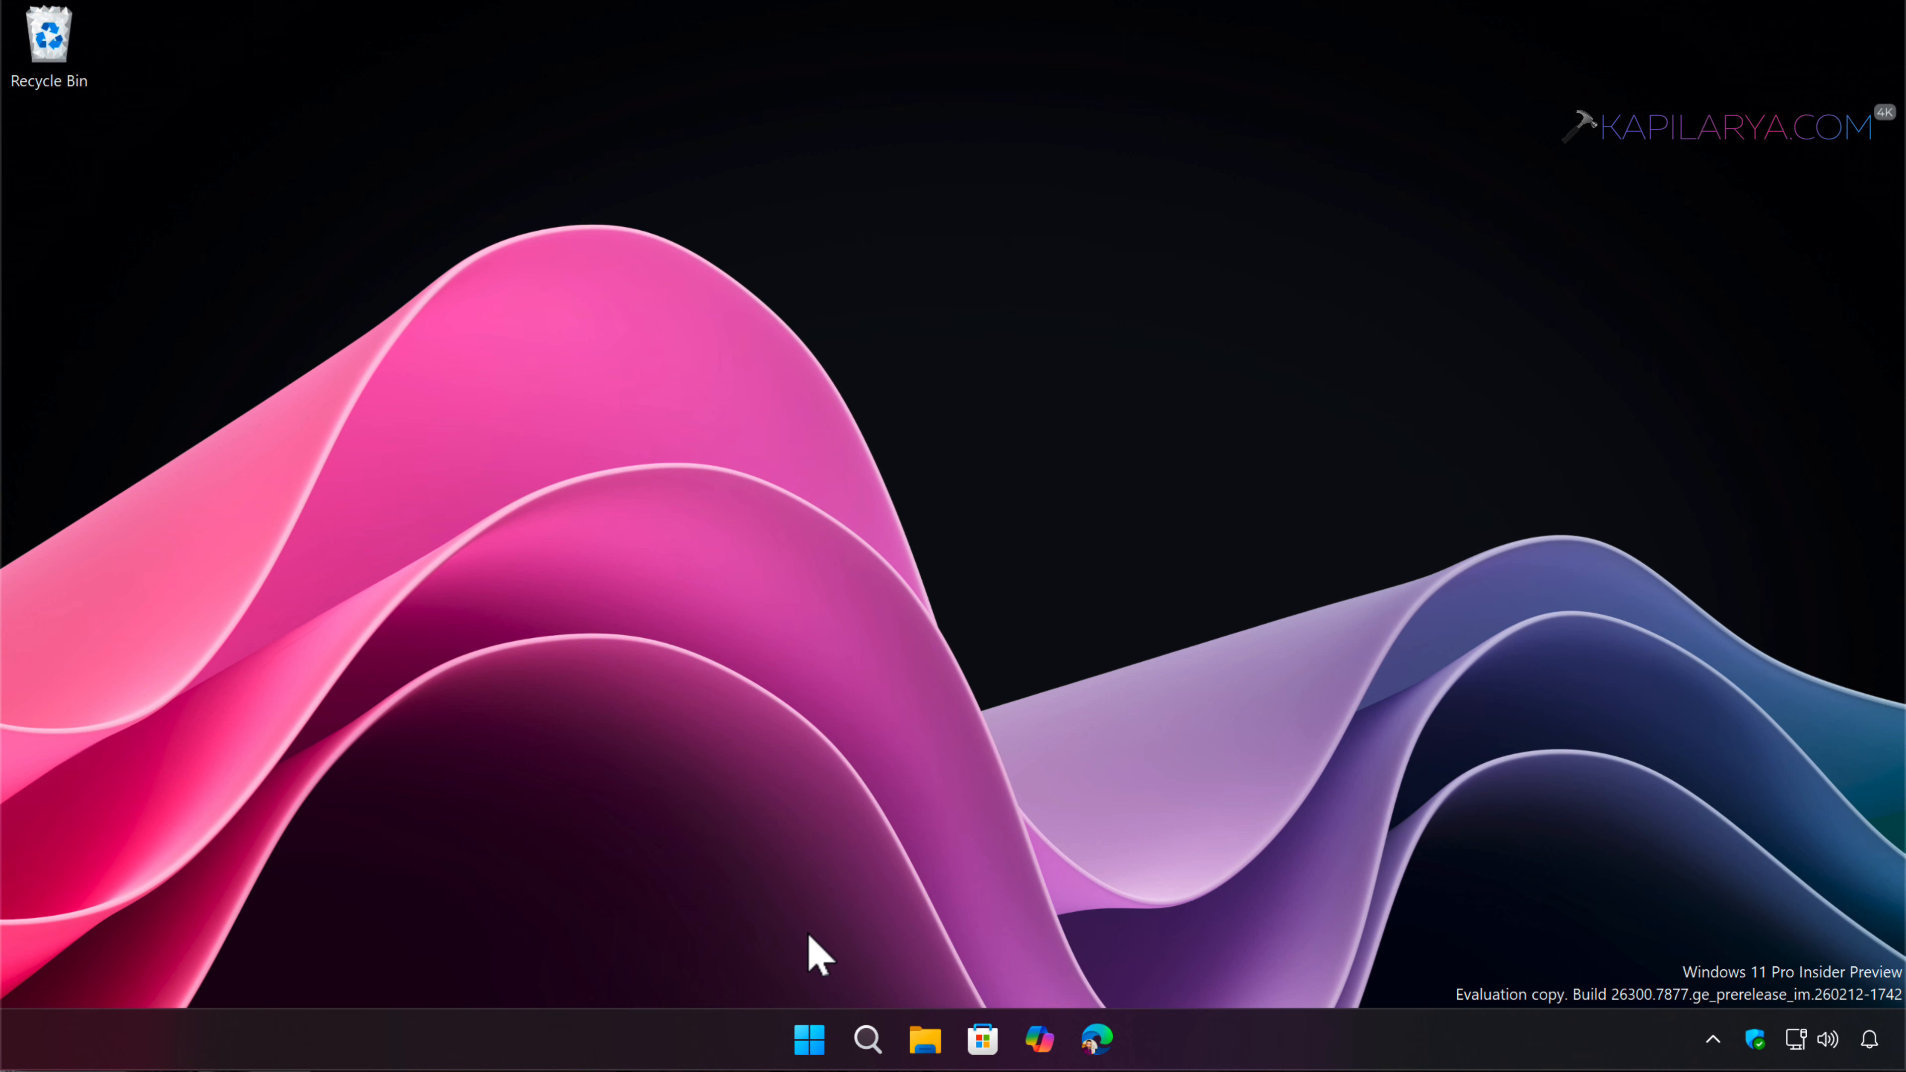
{"action": "right_click", "coordinate": [811, 1021]}
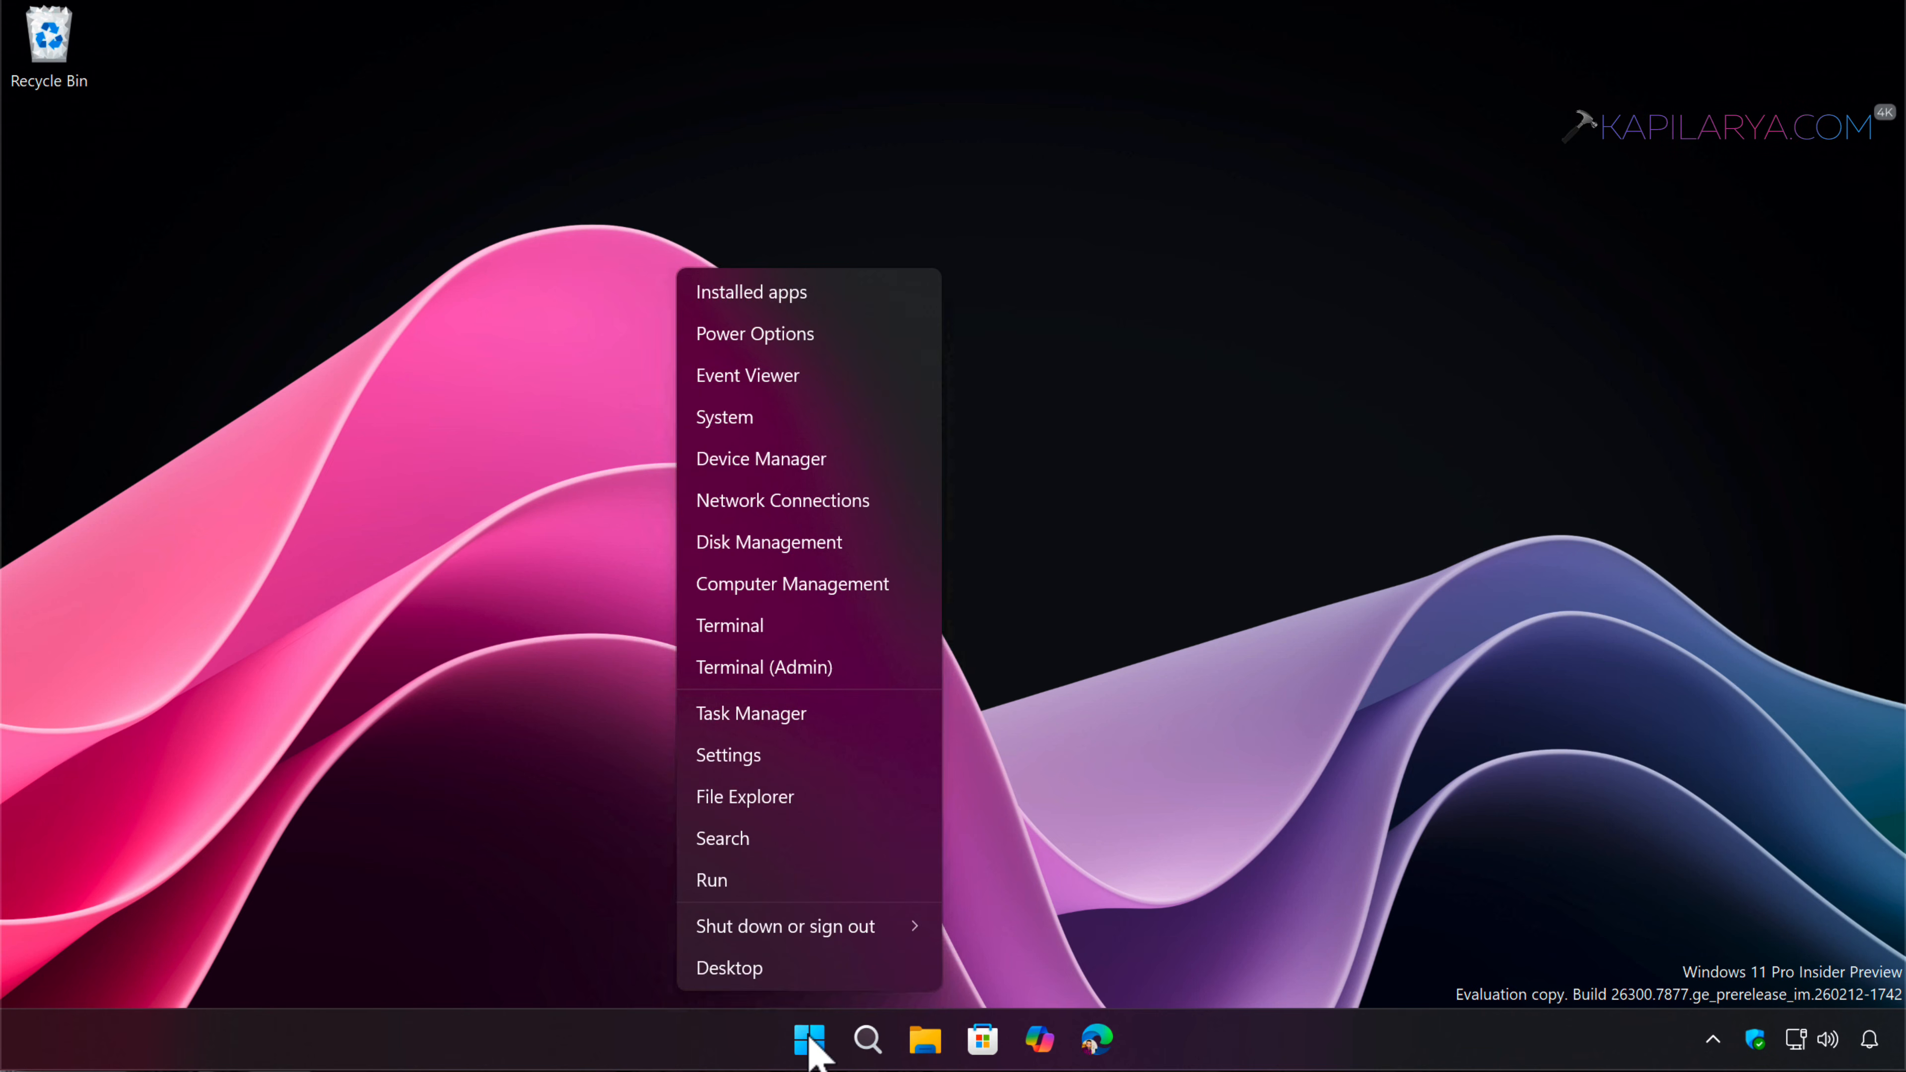
{"action": "mouse_move", "coordinate": [886, 928]}
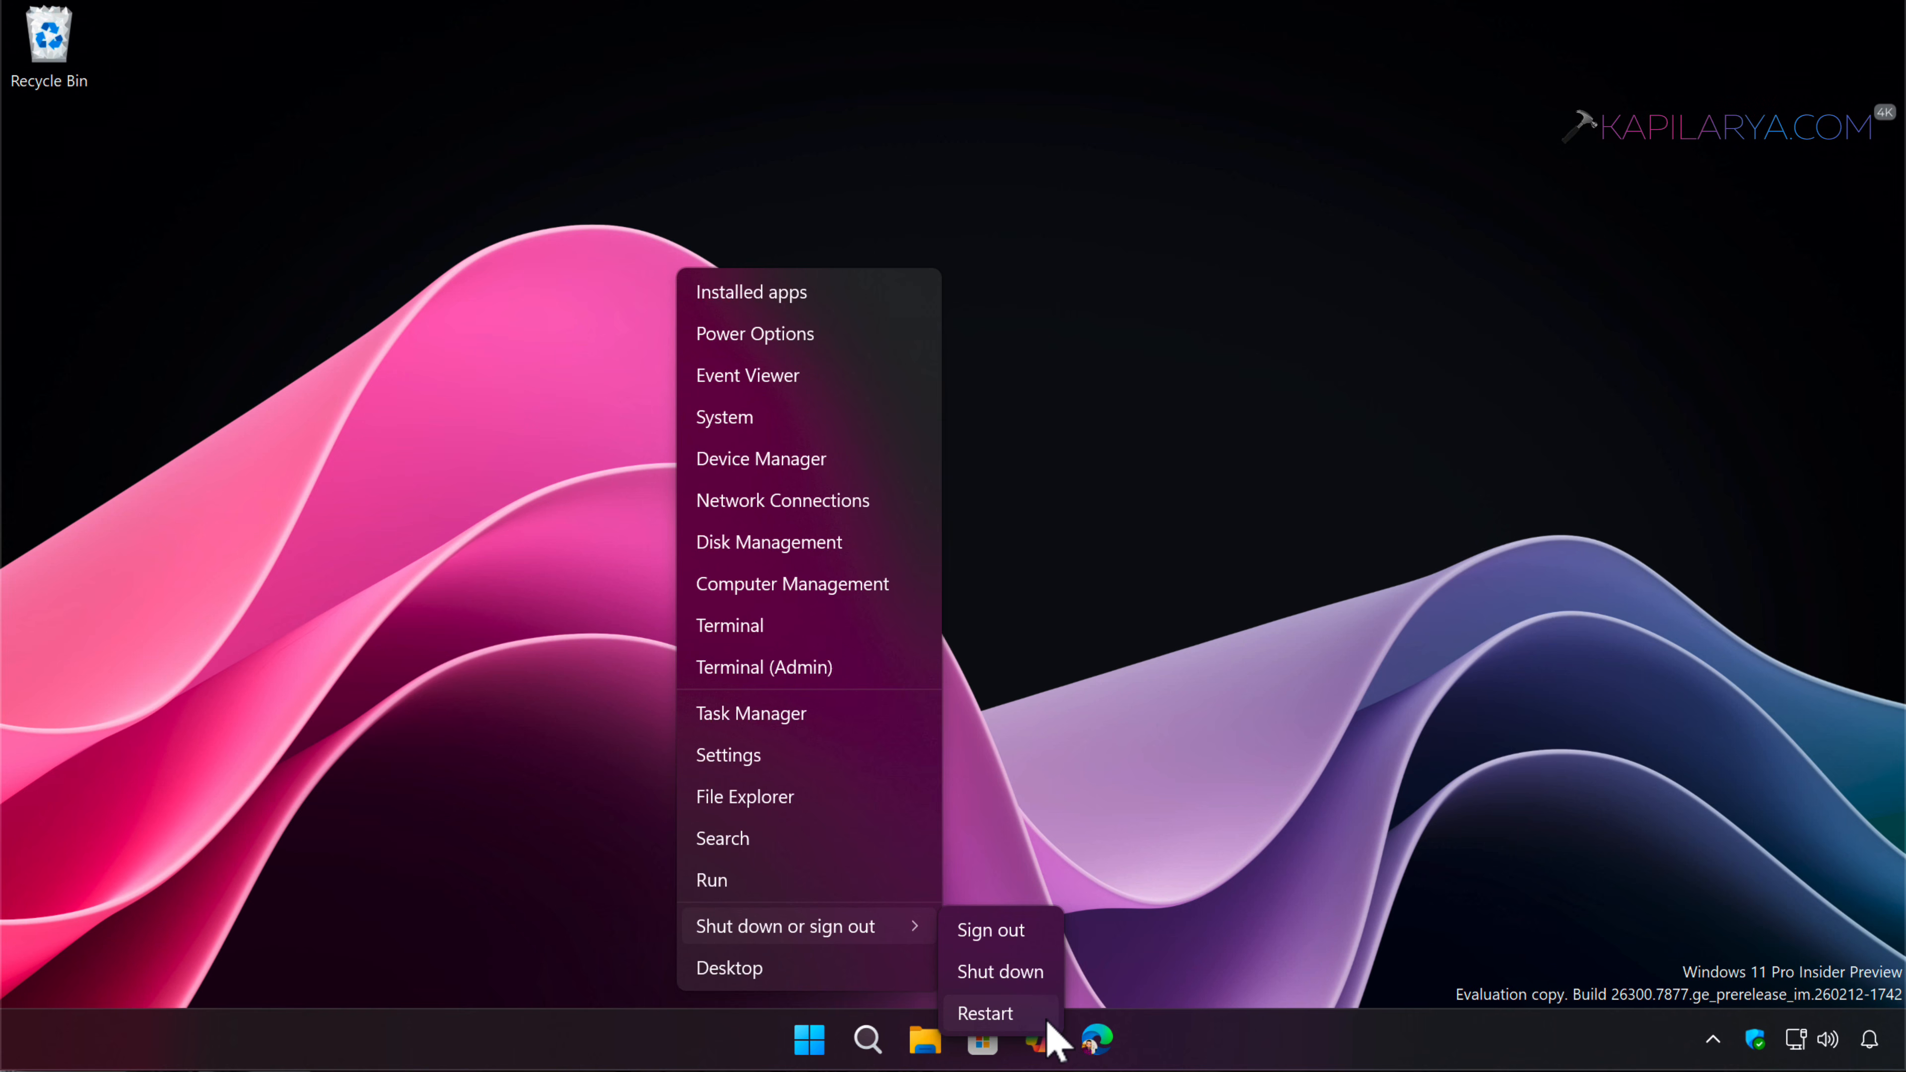
{"action": "left_click", "coordinate": [1137, 849]}
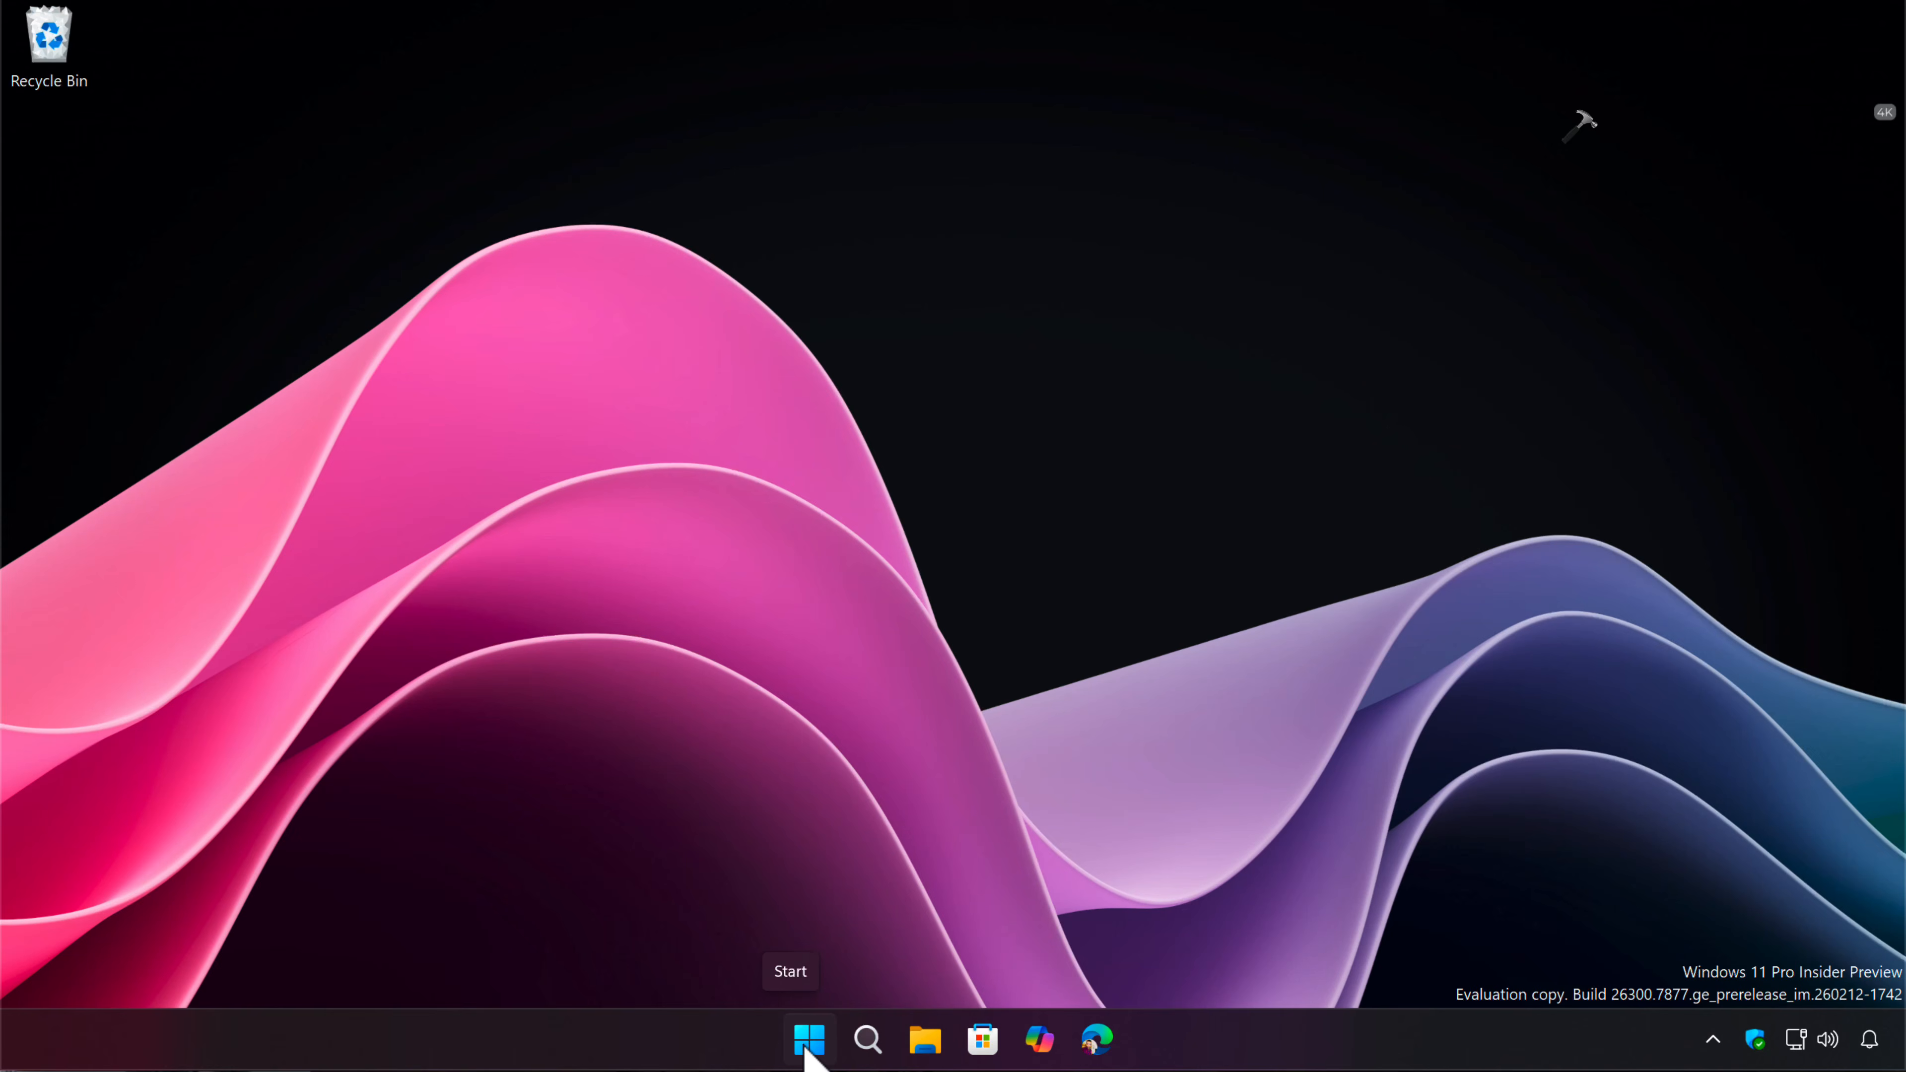
Open Device Manager and expand the Universal Serial Bus controllers category
{"action": "right_click", "coordinate": [805, 1051]}
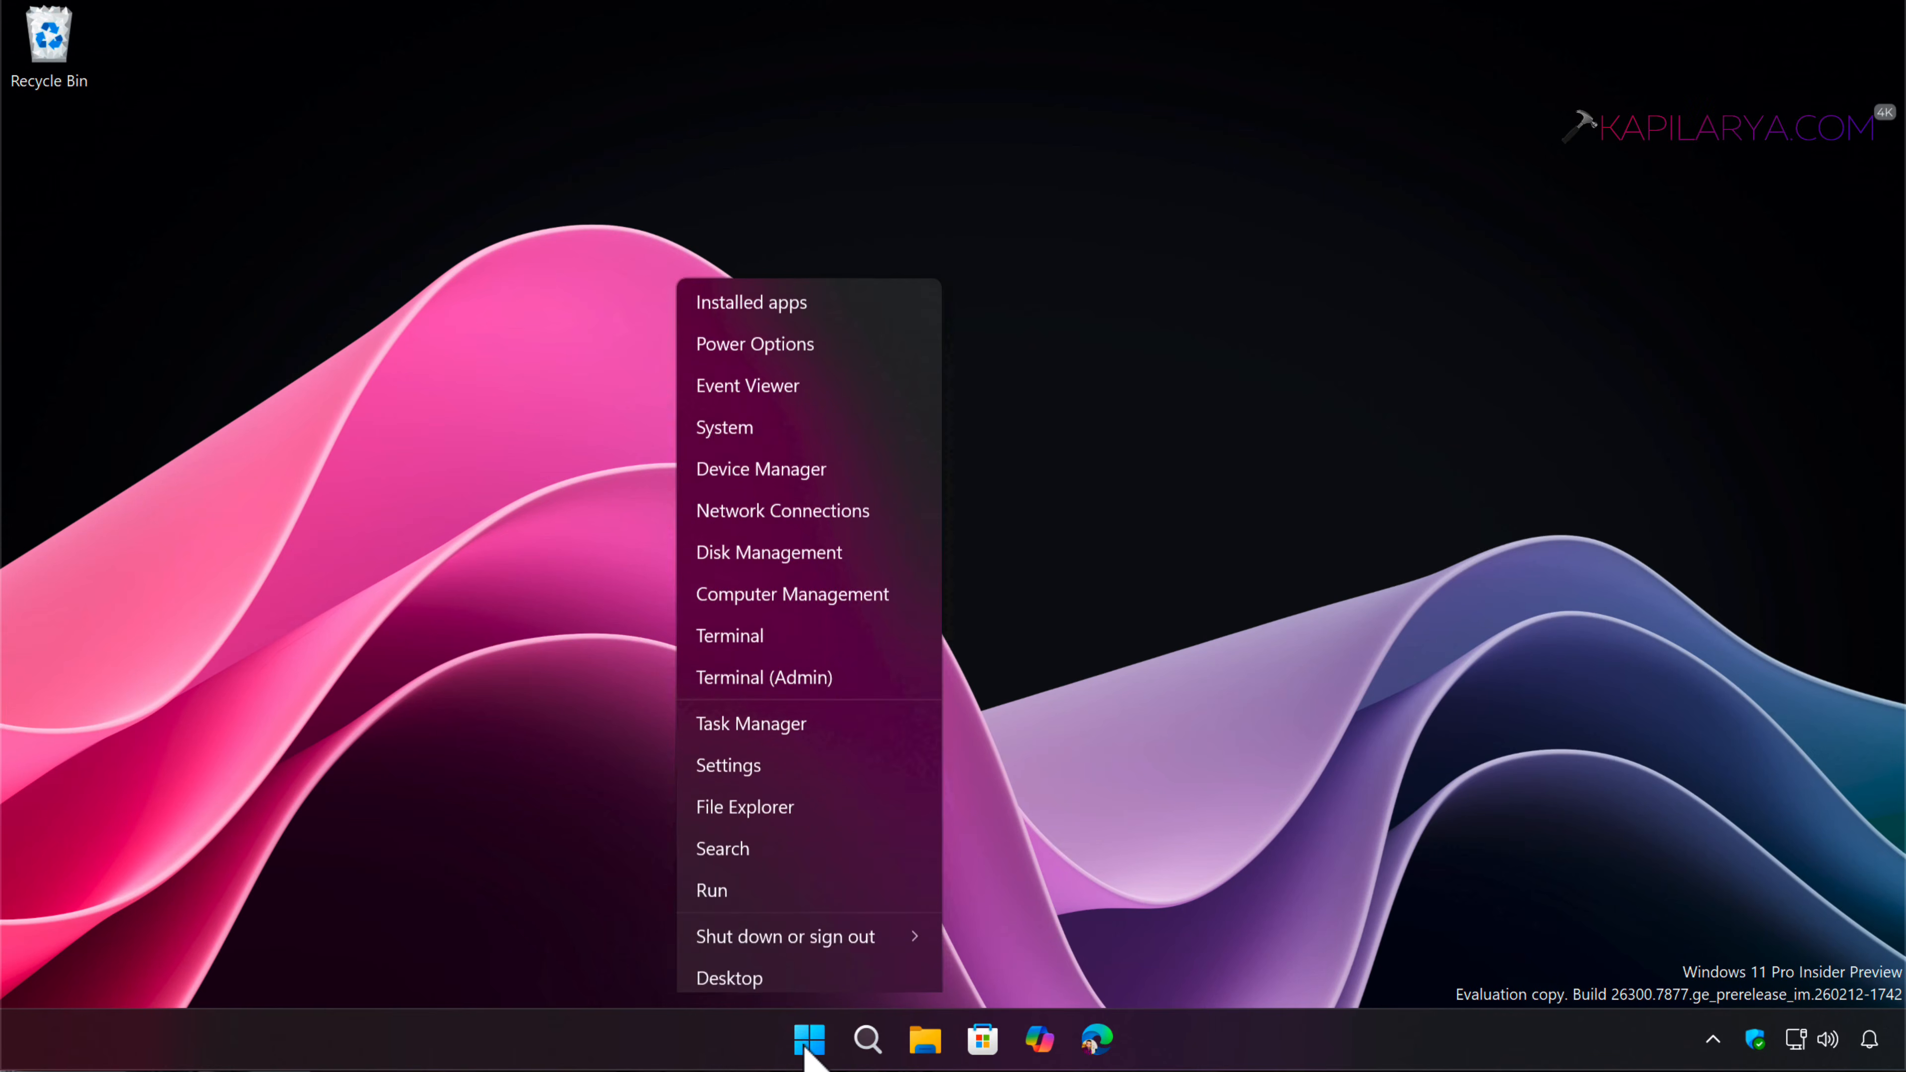
{"action": "left_click", "coordinate": [859, 485]}
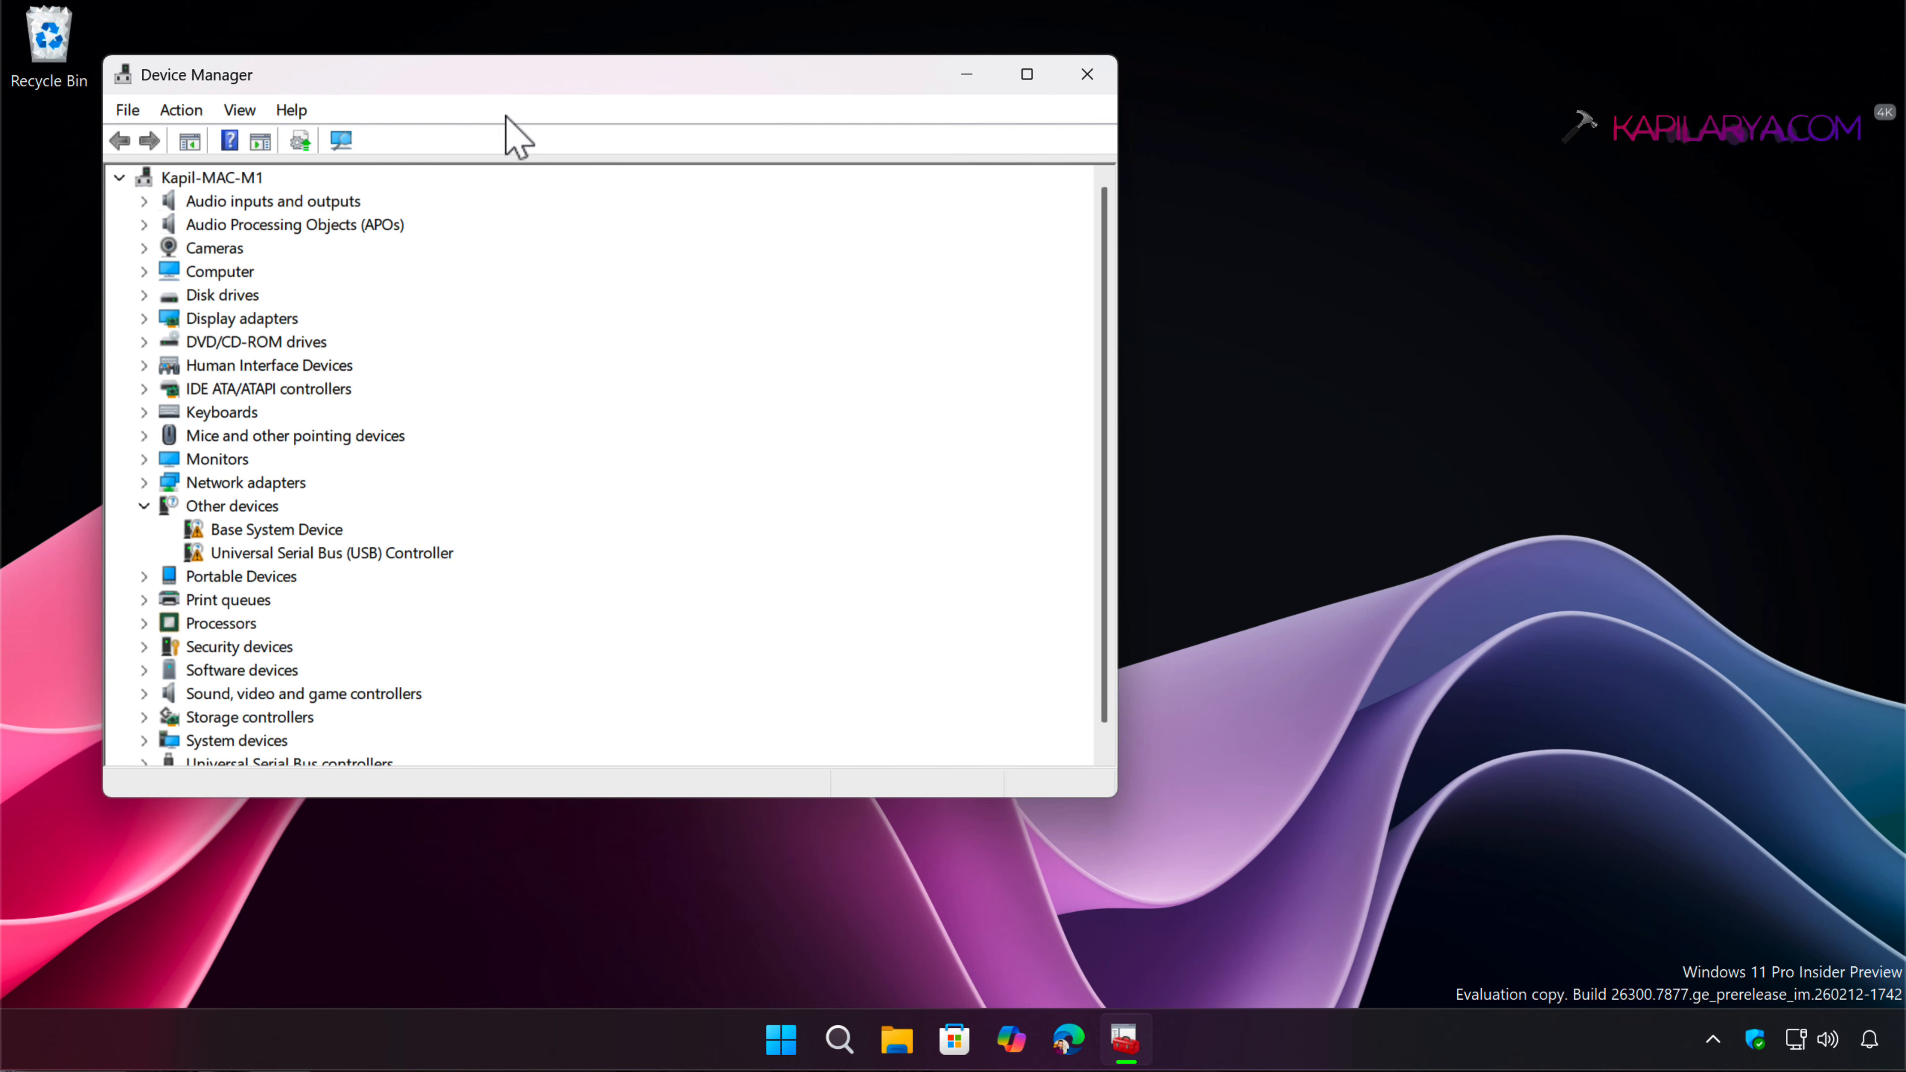
{"action": "left_click_drag", "start_coordinate": [502, 94], "coordinate": [616, 128]}
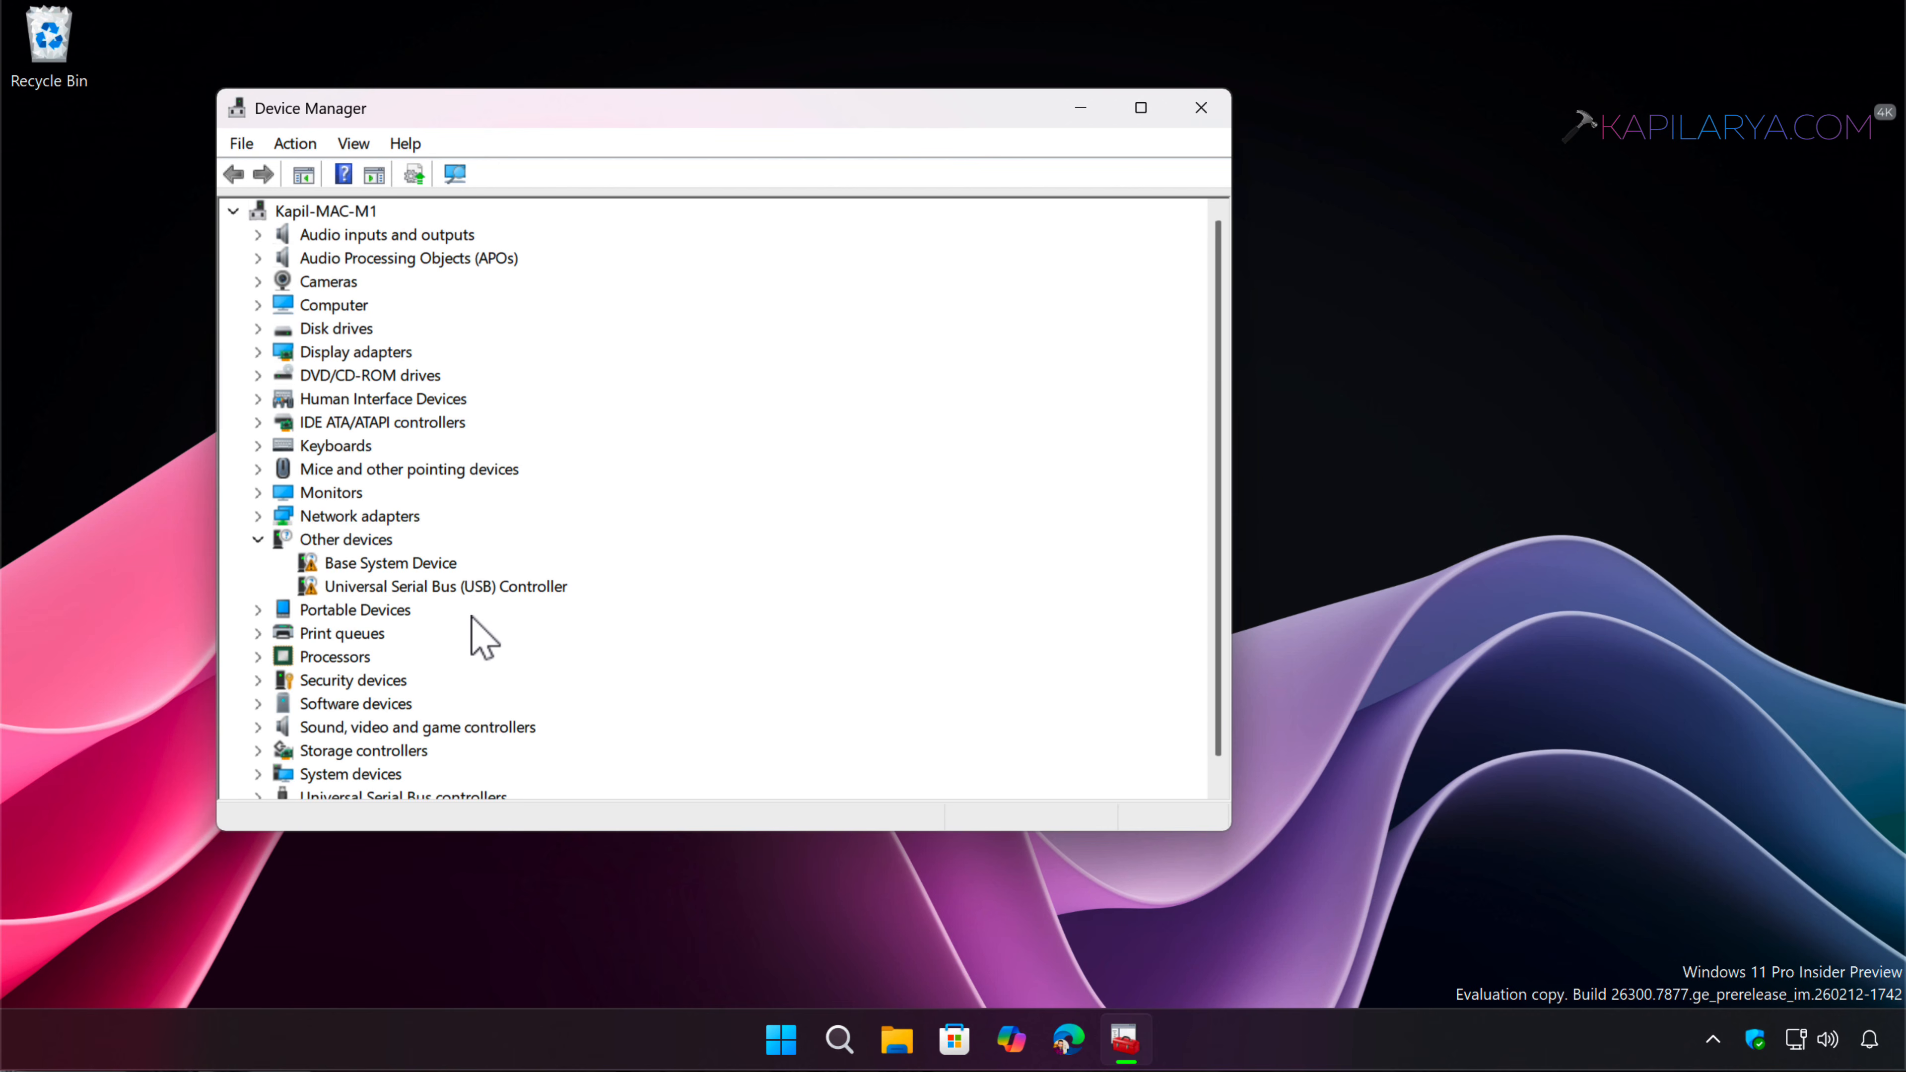
{"action": "scroll", "coordinate": [471, 617], "scroll_direction": "down", "scroll_amount": 1}
{"action": "left_click", "coordinate": [257, 774]}
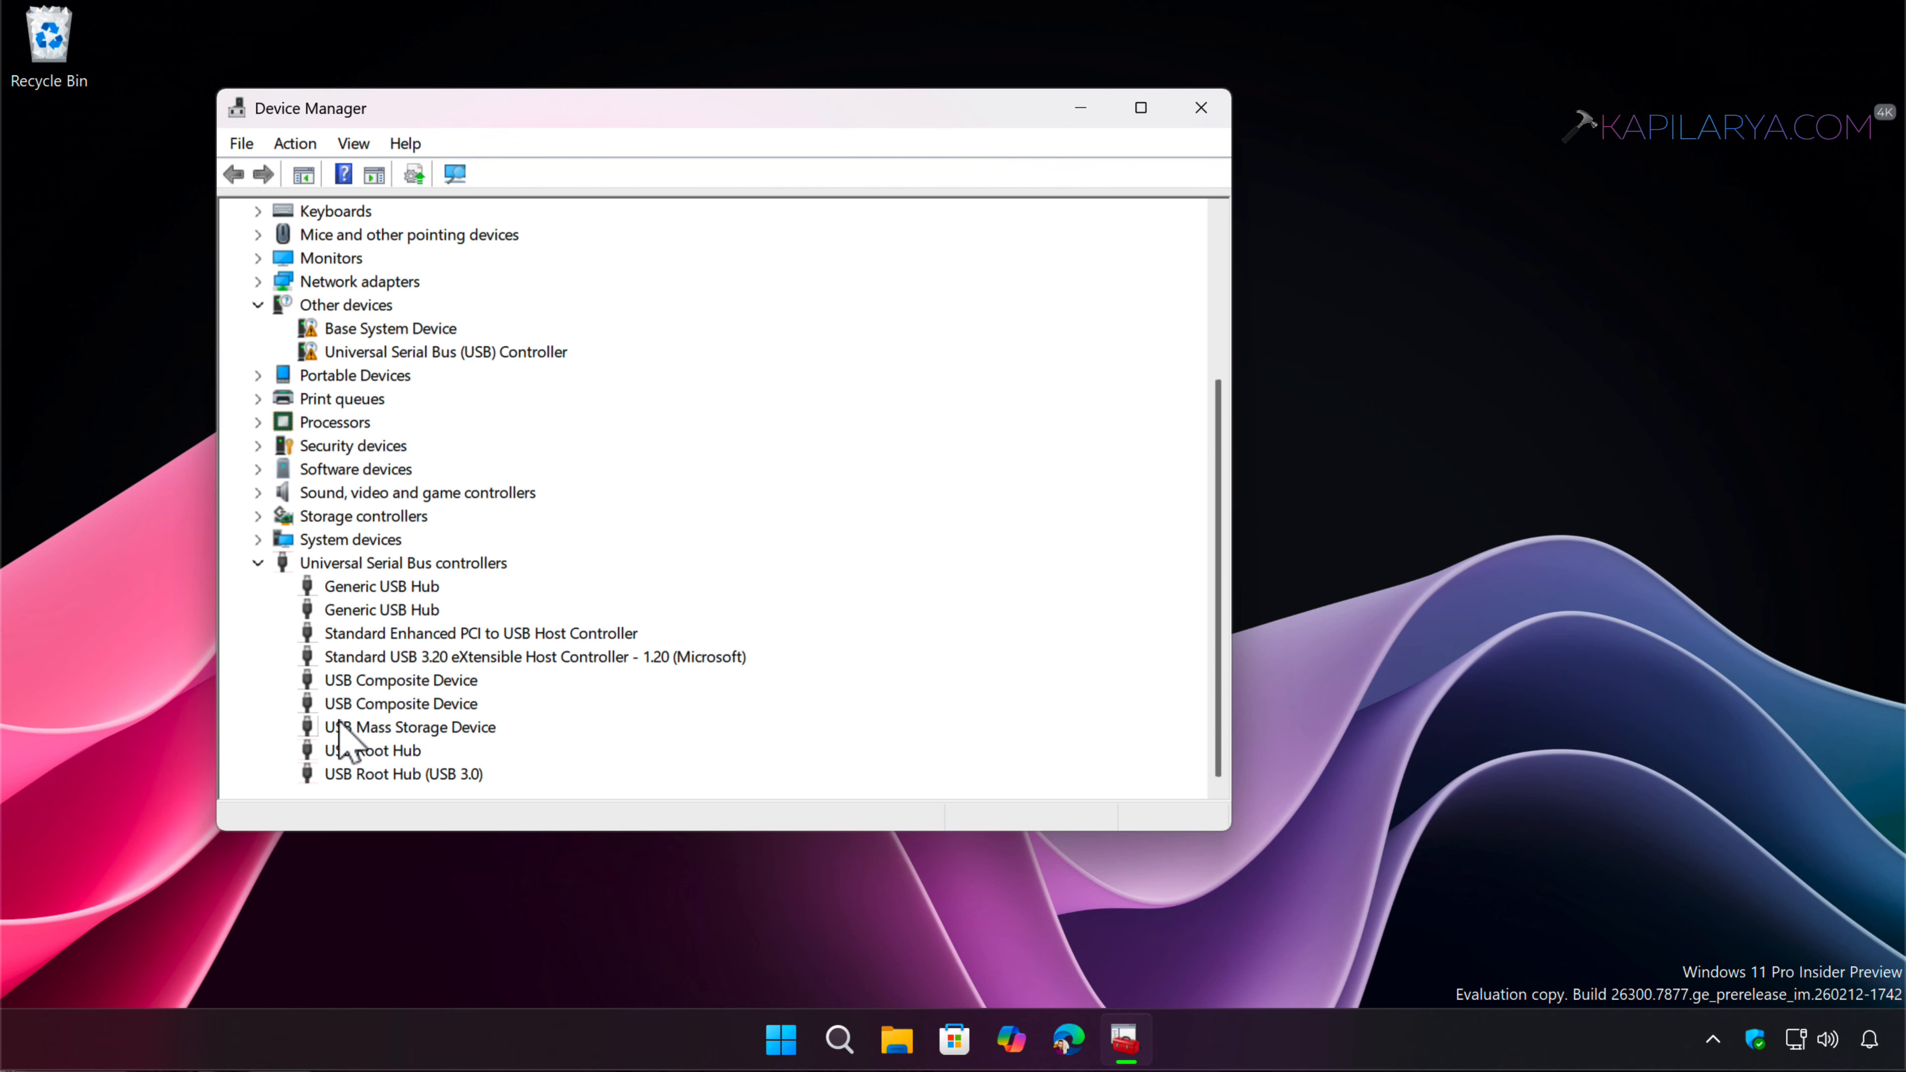
Inspect the driver information and port location in the first Generic USB Hub's properties
{"action": "double_click", "coordinate": [381, 587]}
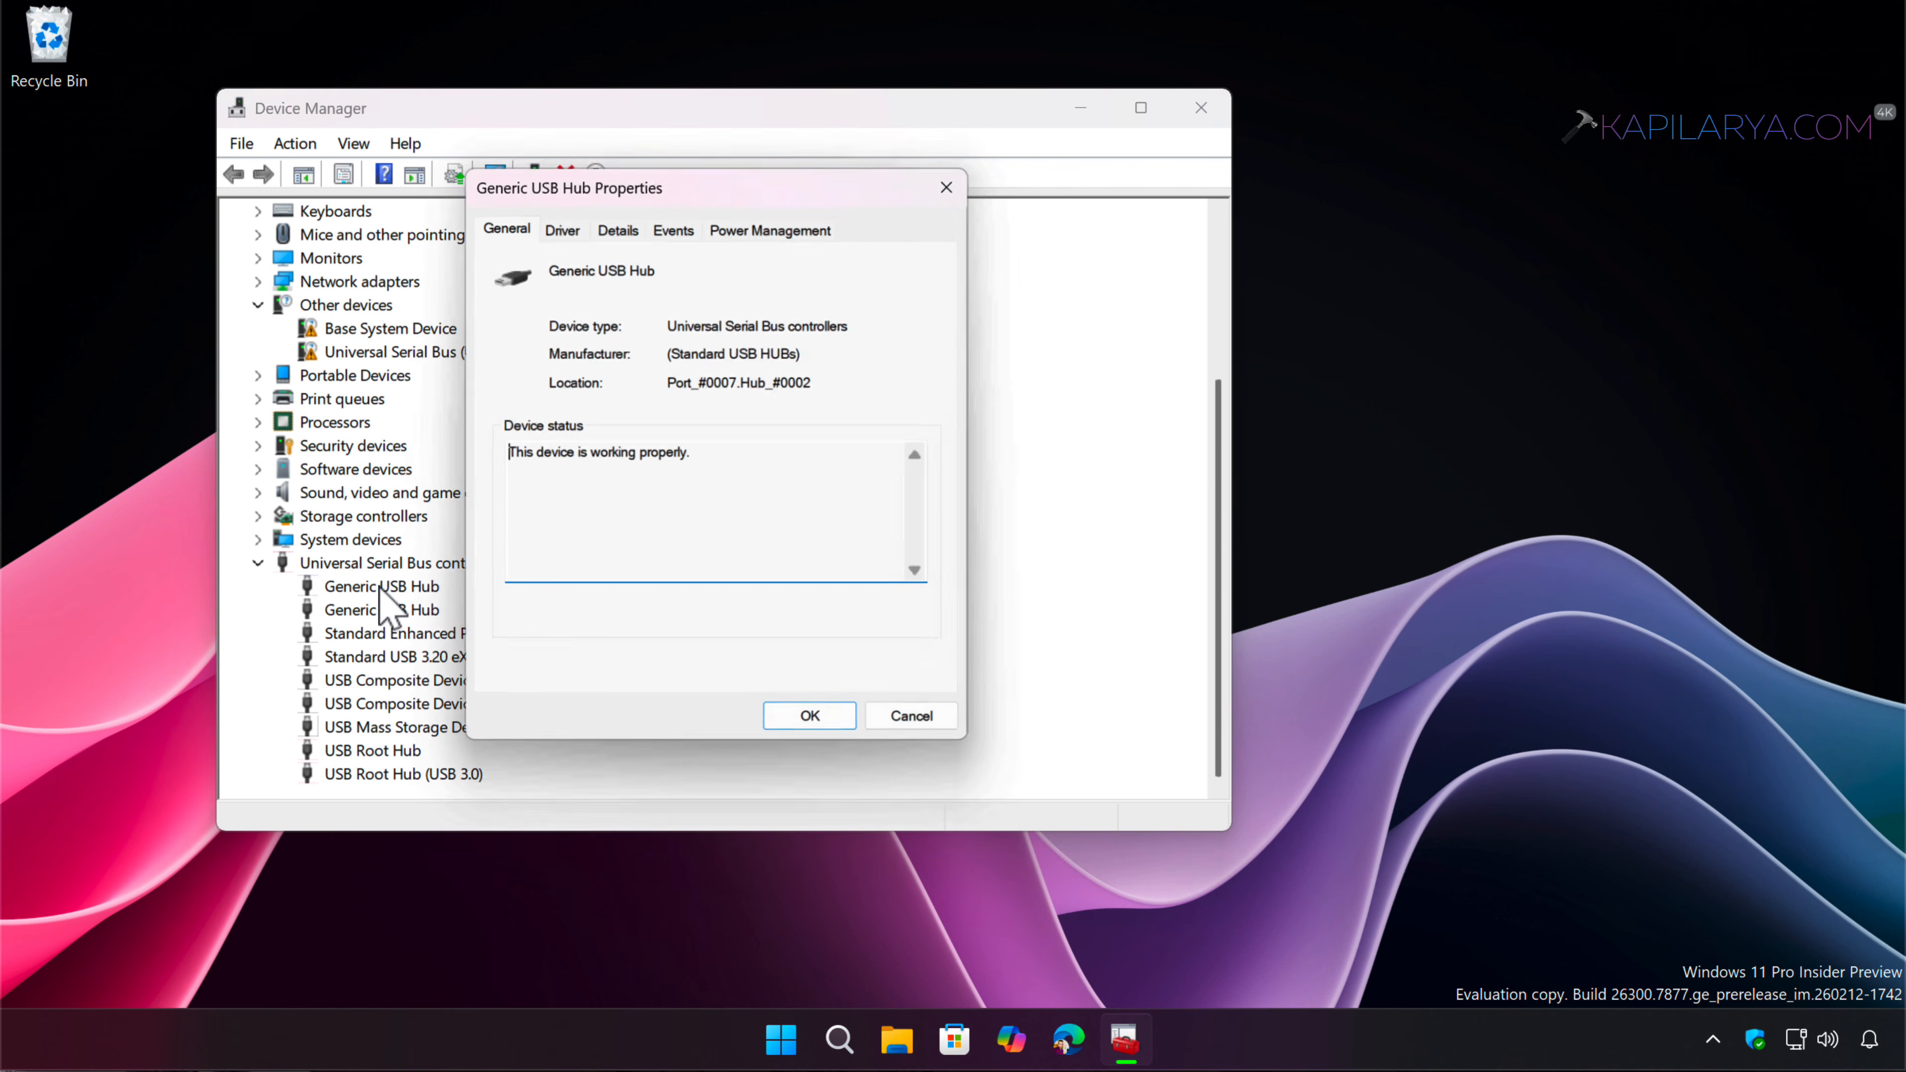
{"action": "left_click", "coordinate": [565, 230]}
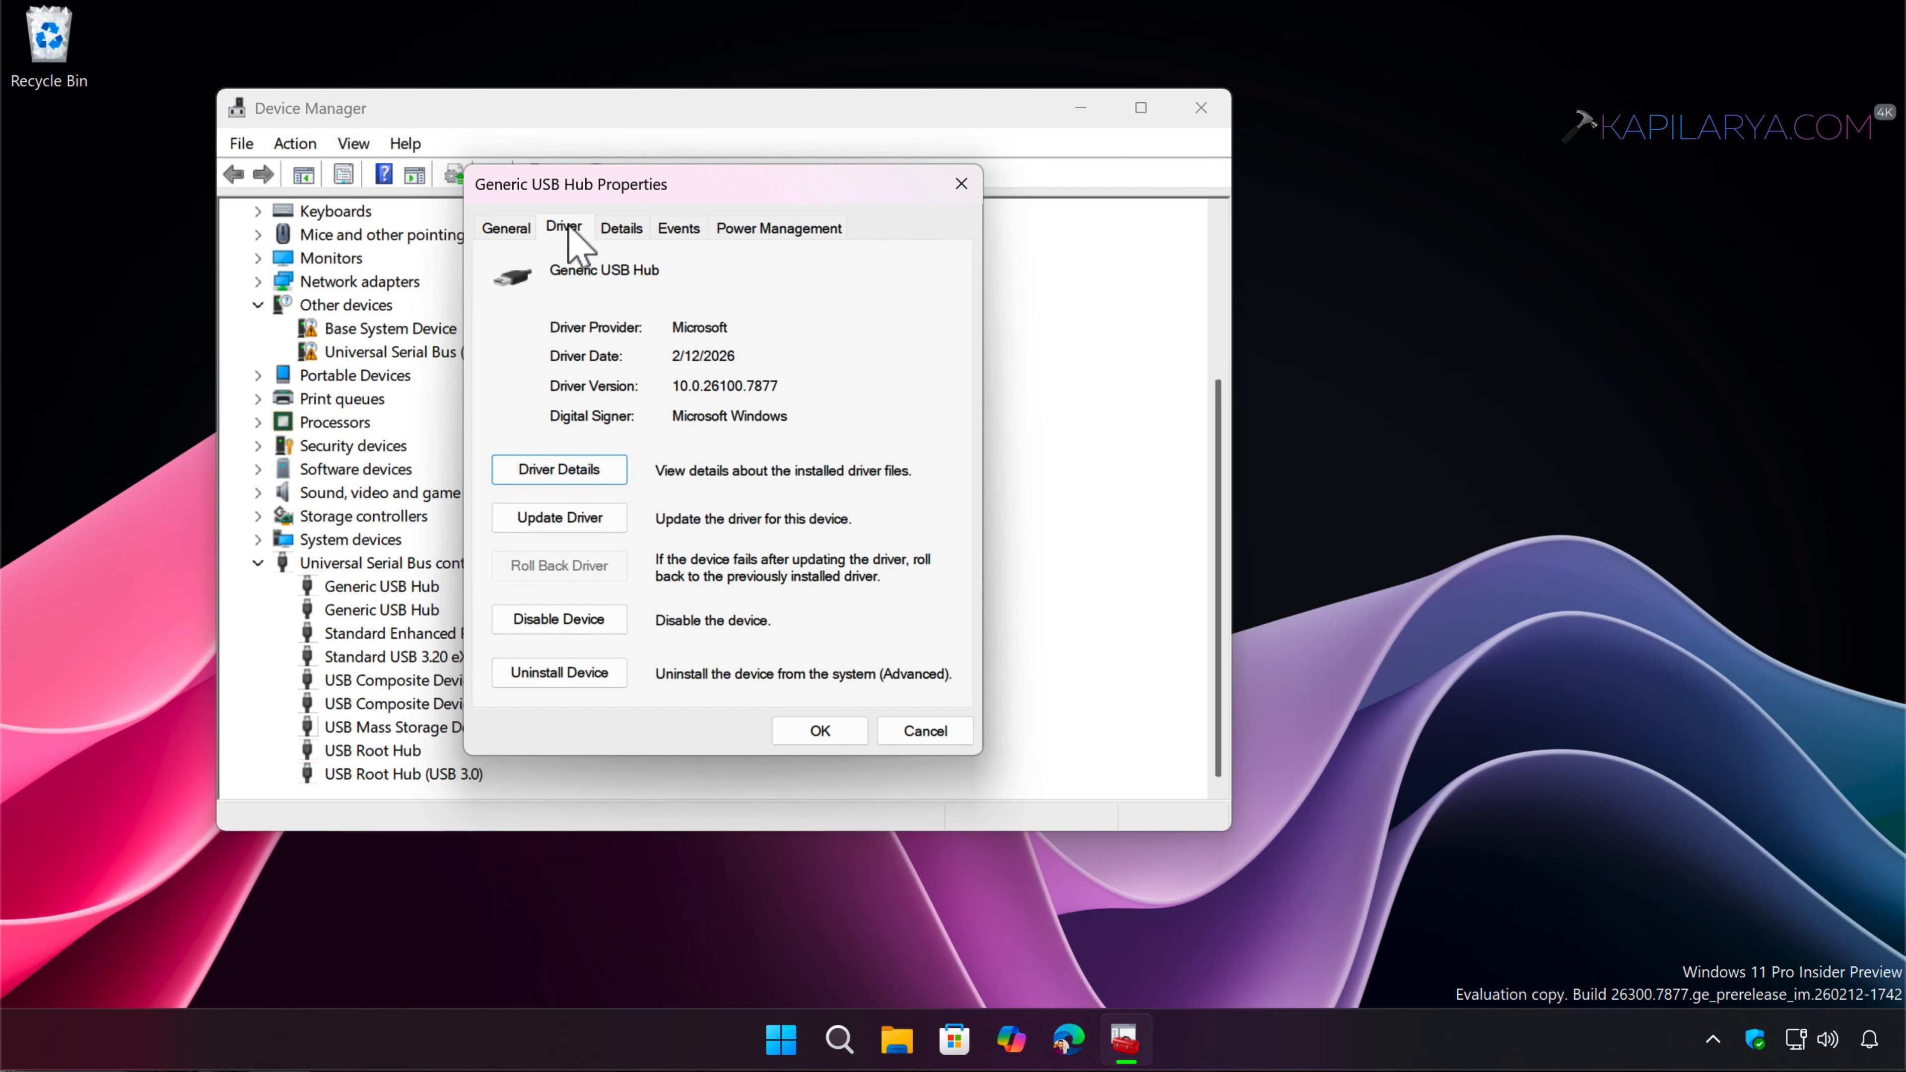
{"action": "left_click", "coordinate": [506, 229]}
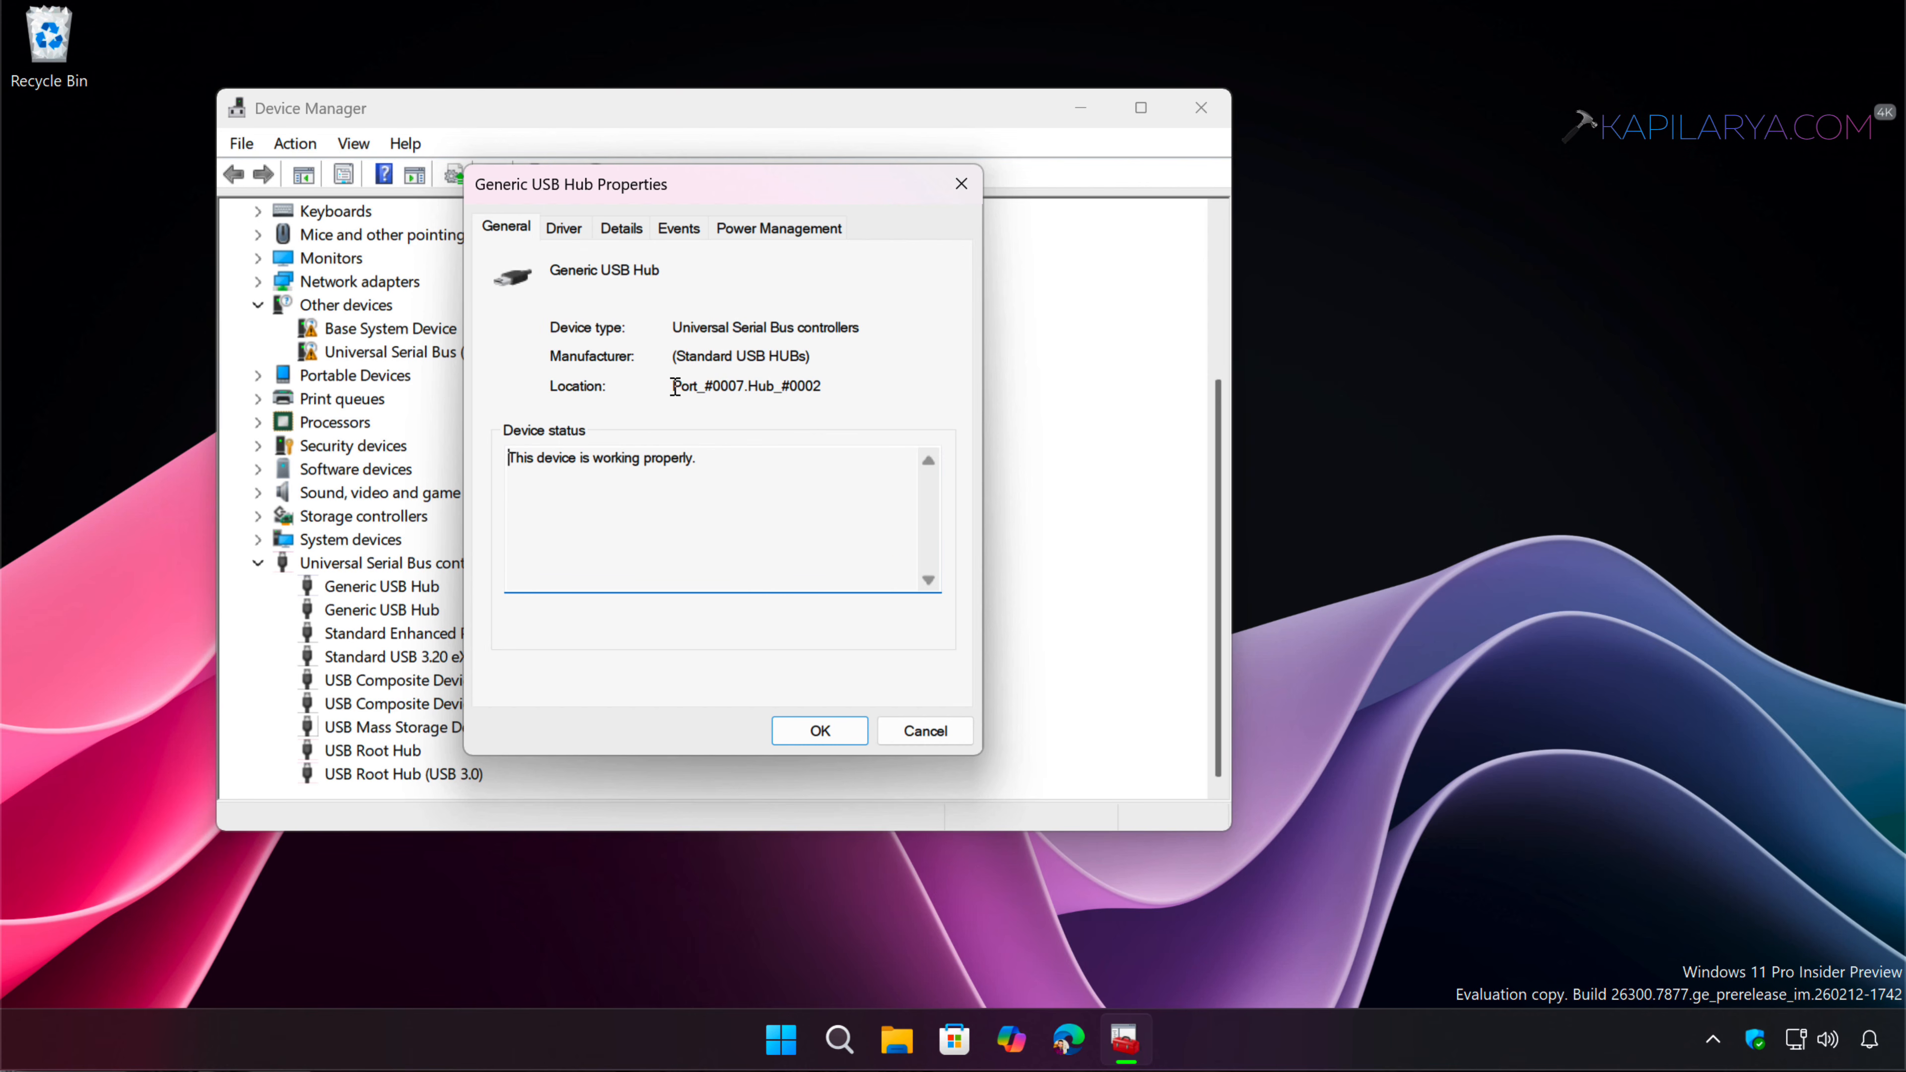
{"action": "left_click_drag", "start_coordinate": [675, 386], "coordinate": [876, 379]}
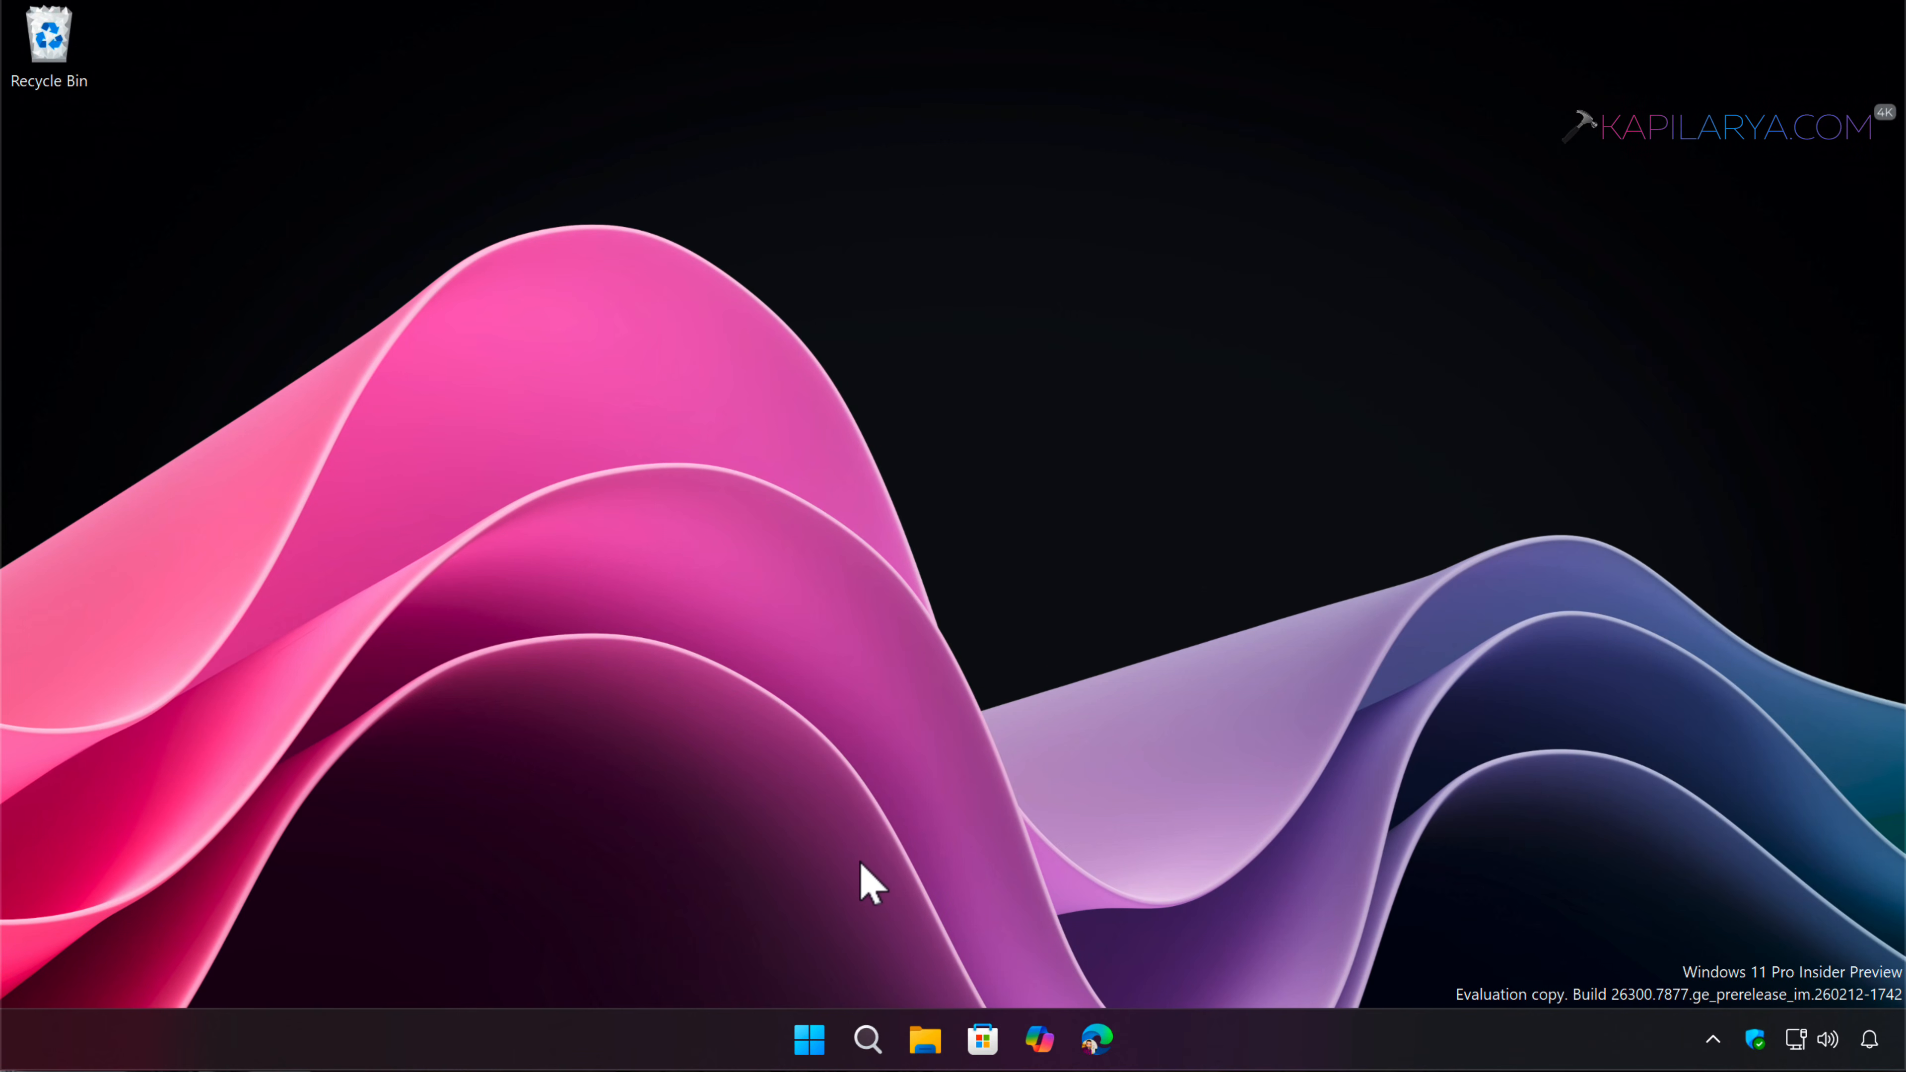
Open Device Manager from the desktop and turn on the display of hidden devices
{"action": "key", "text": "super+x"}
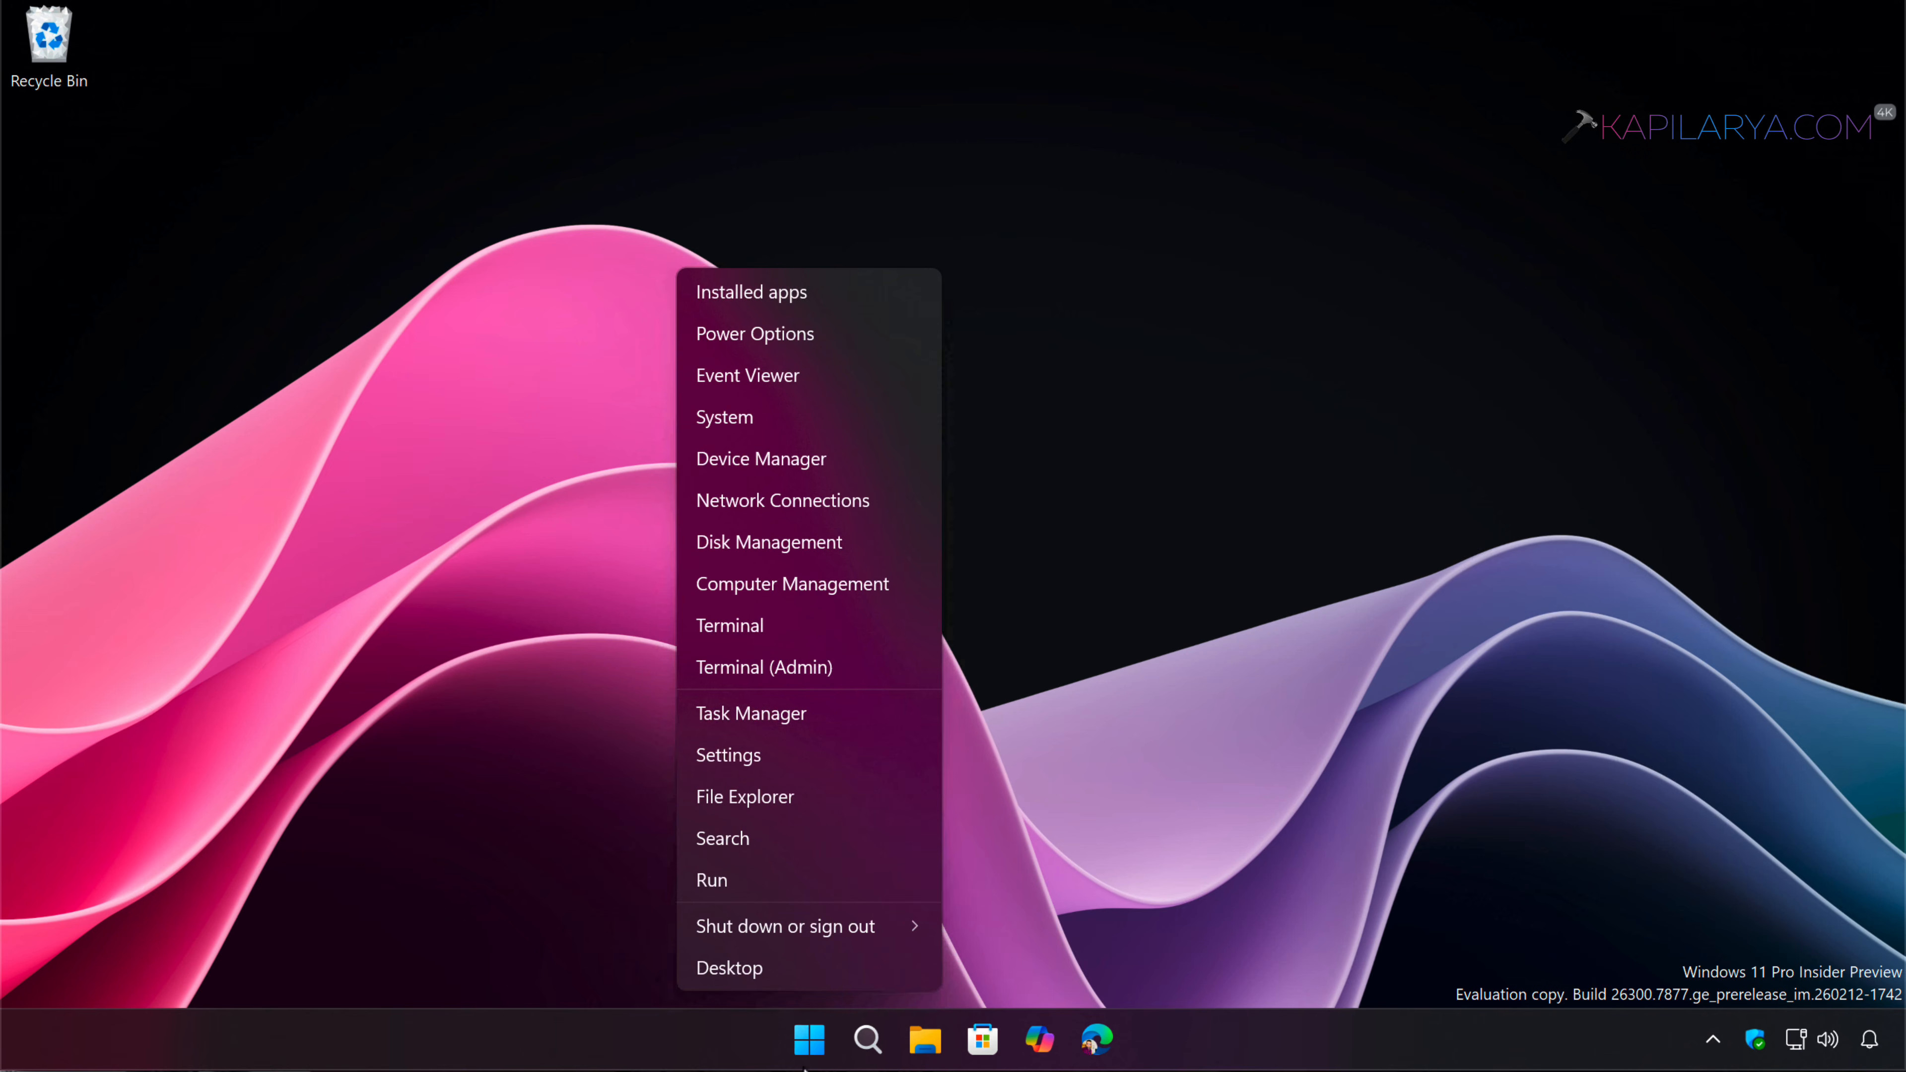
{"action": "left_click", "coordinate": [773, 467]}
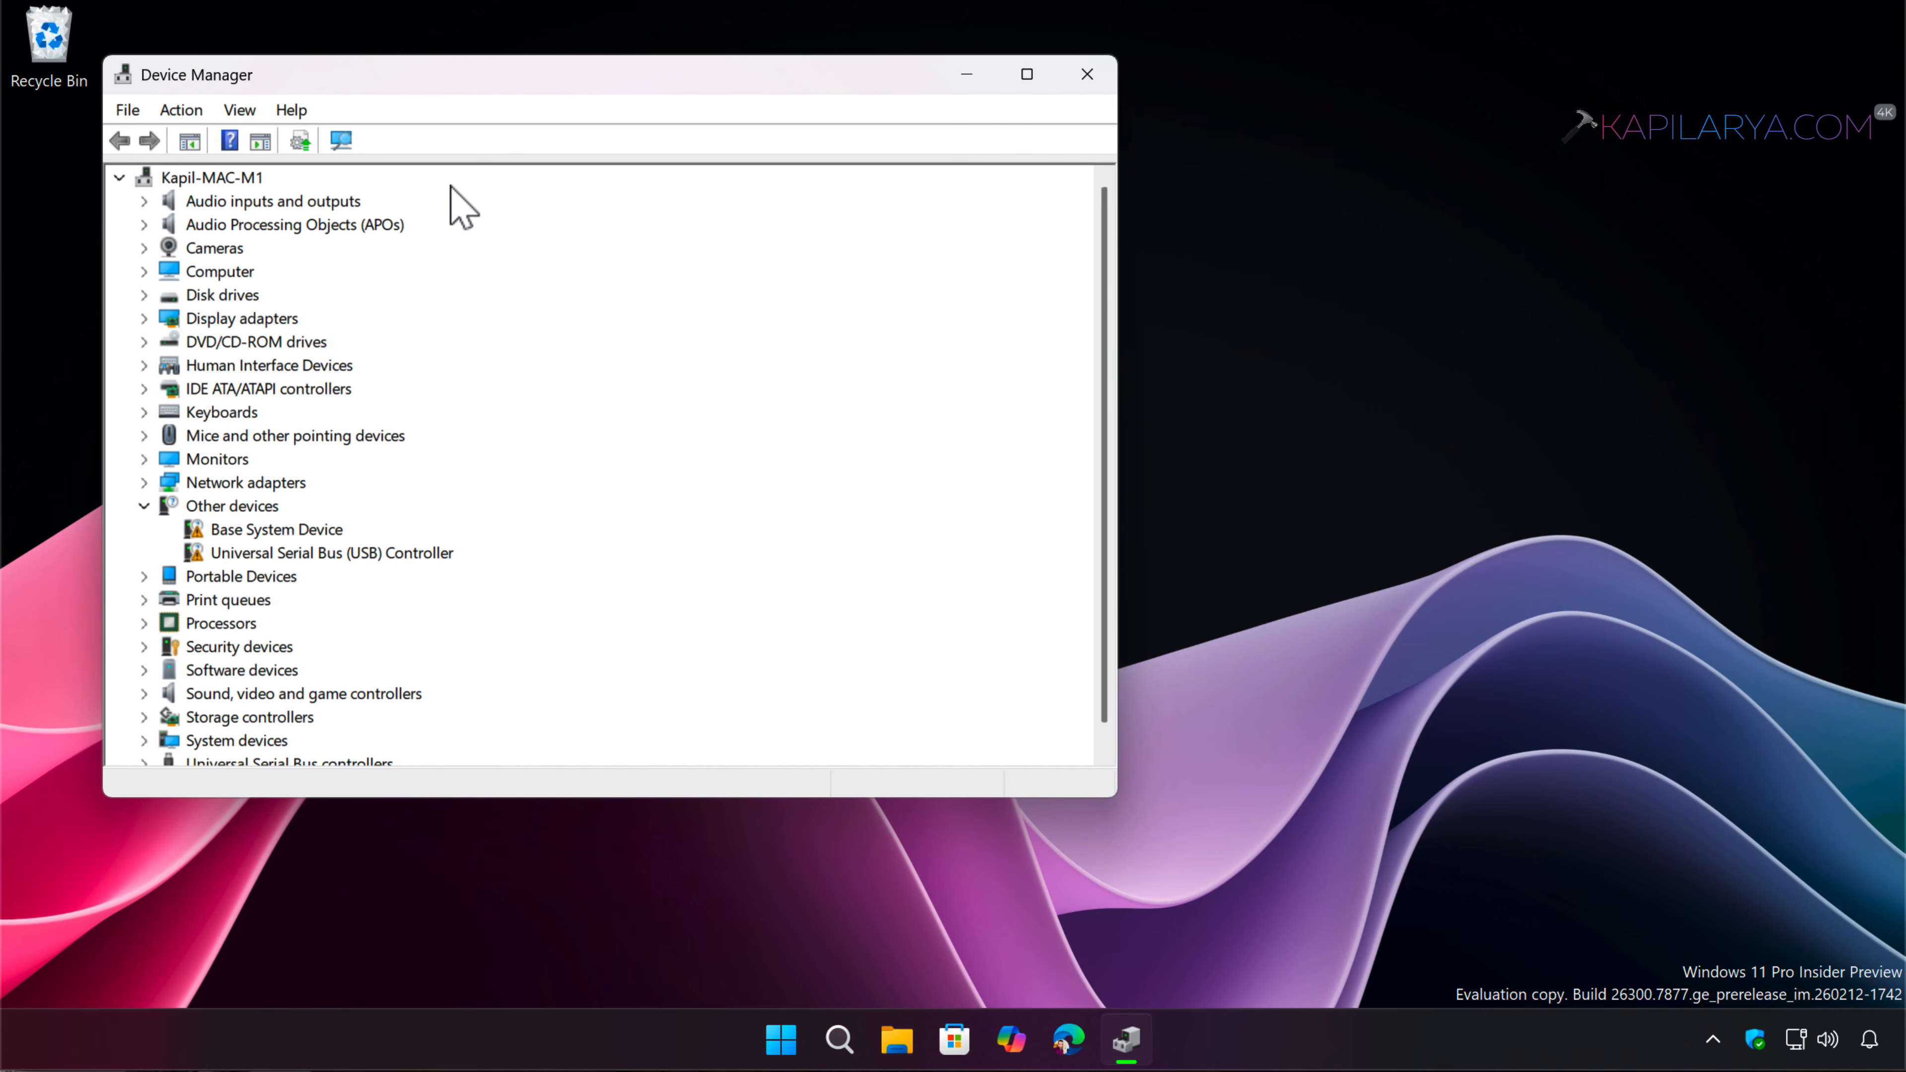
{"action": "left_click_drag", "start_coordinate": [439, 75], "coordinate": [559, 102]}
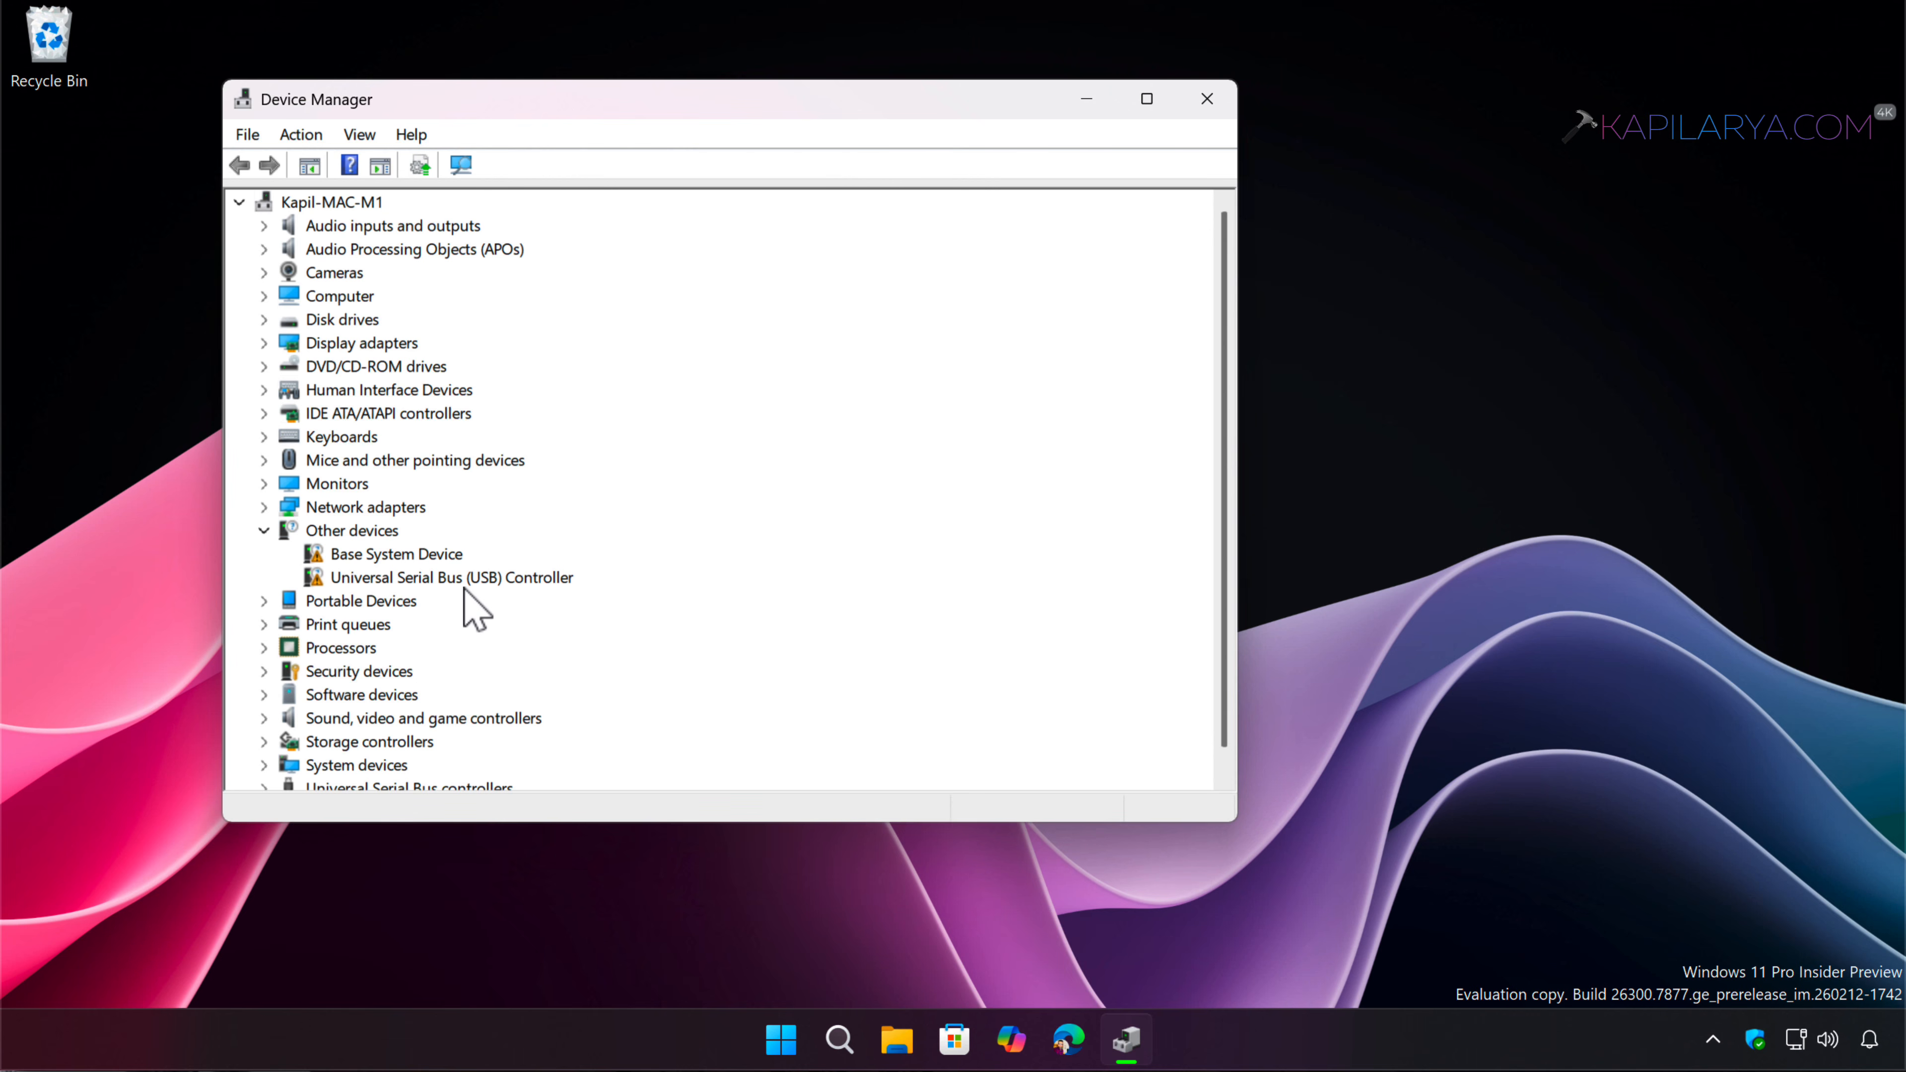
{"action": "left_click", "coordinate": [490, 580]}
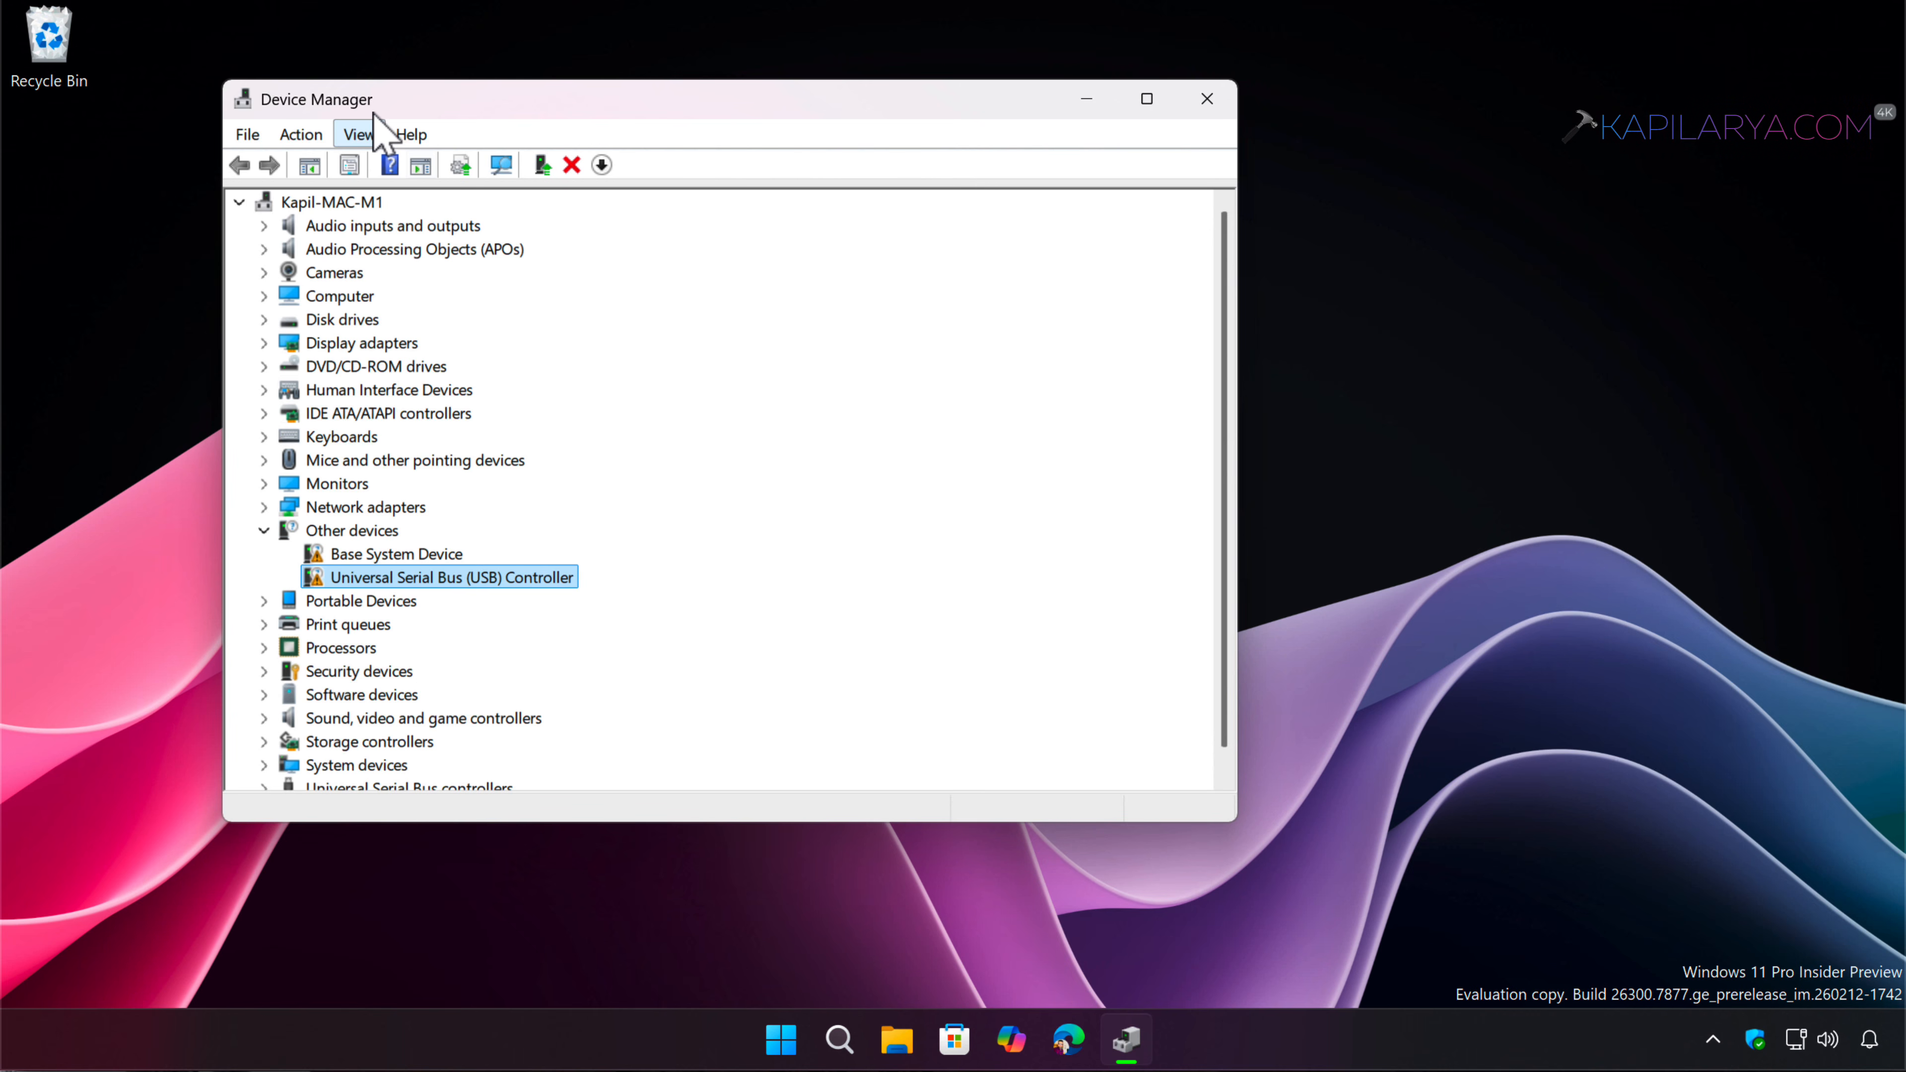
{"action": "left_click", "coordinate": [359, 135]}
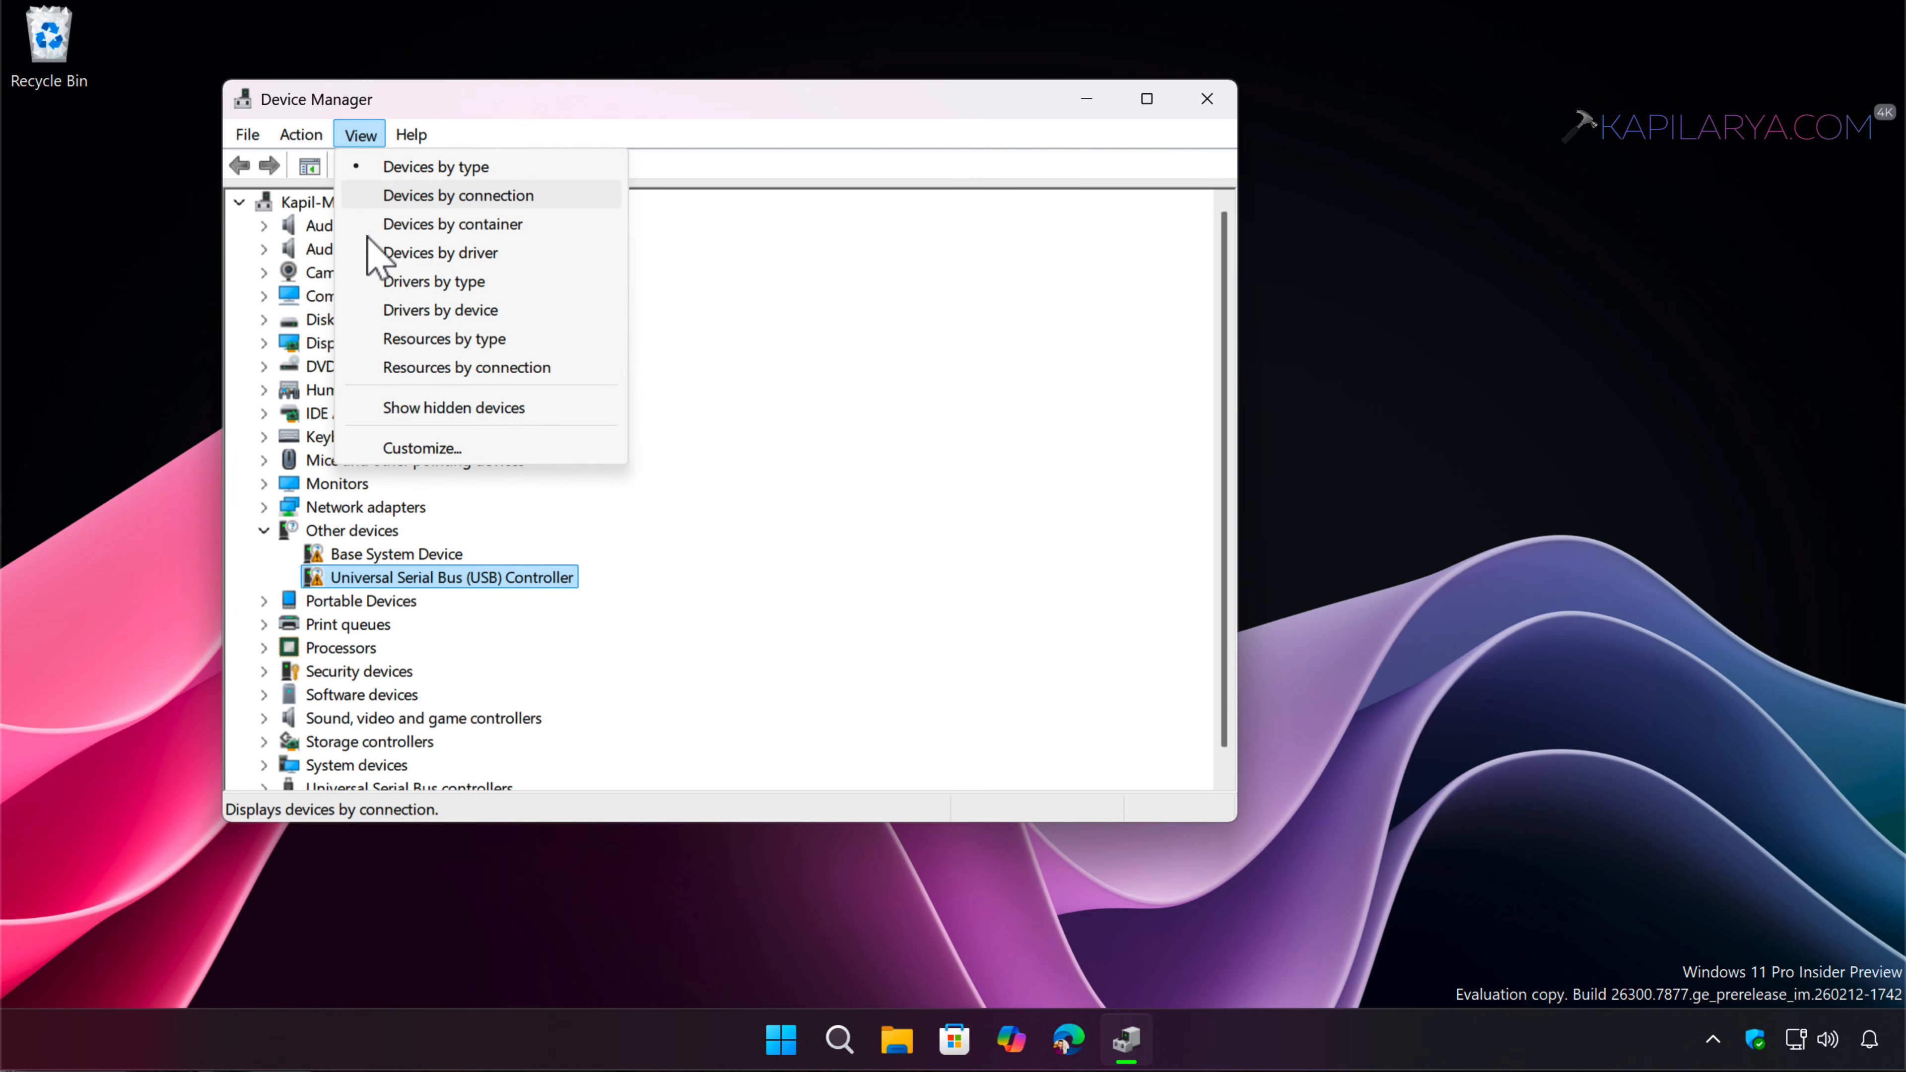
{"action": "left_click", "coordinate": [387, 407]}
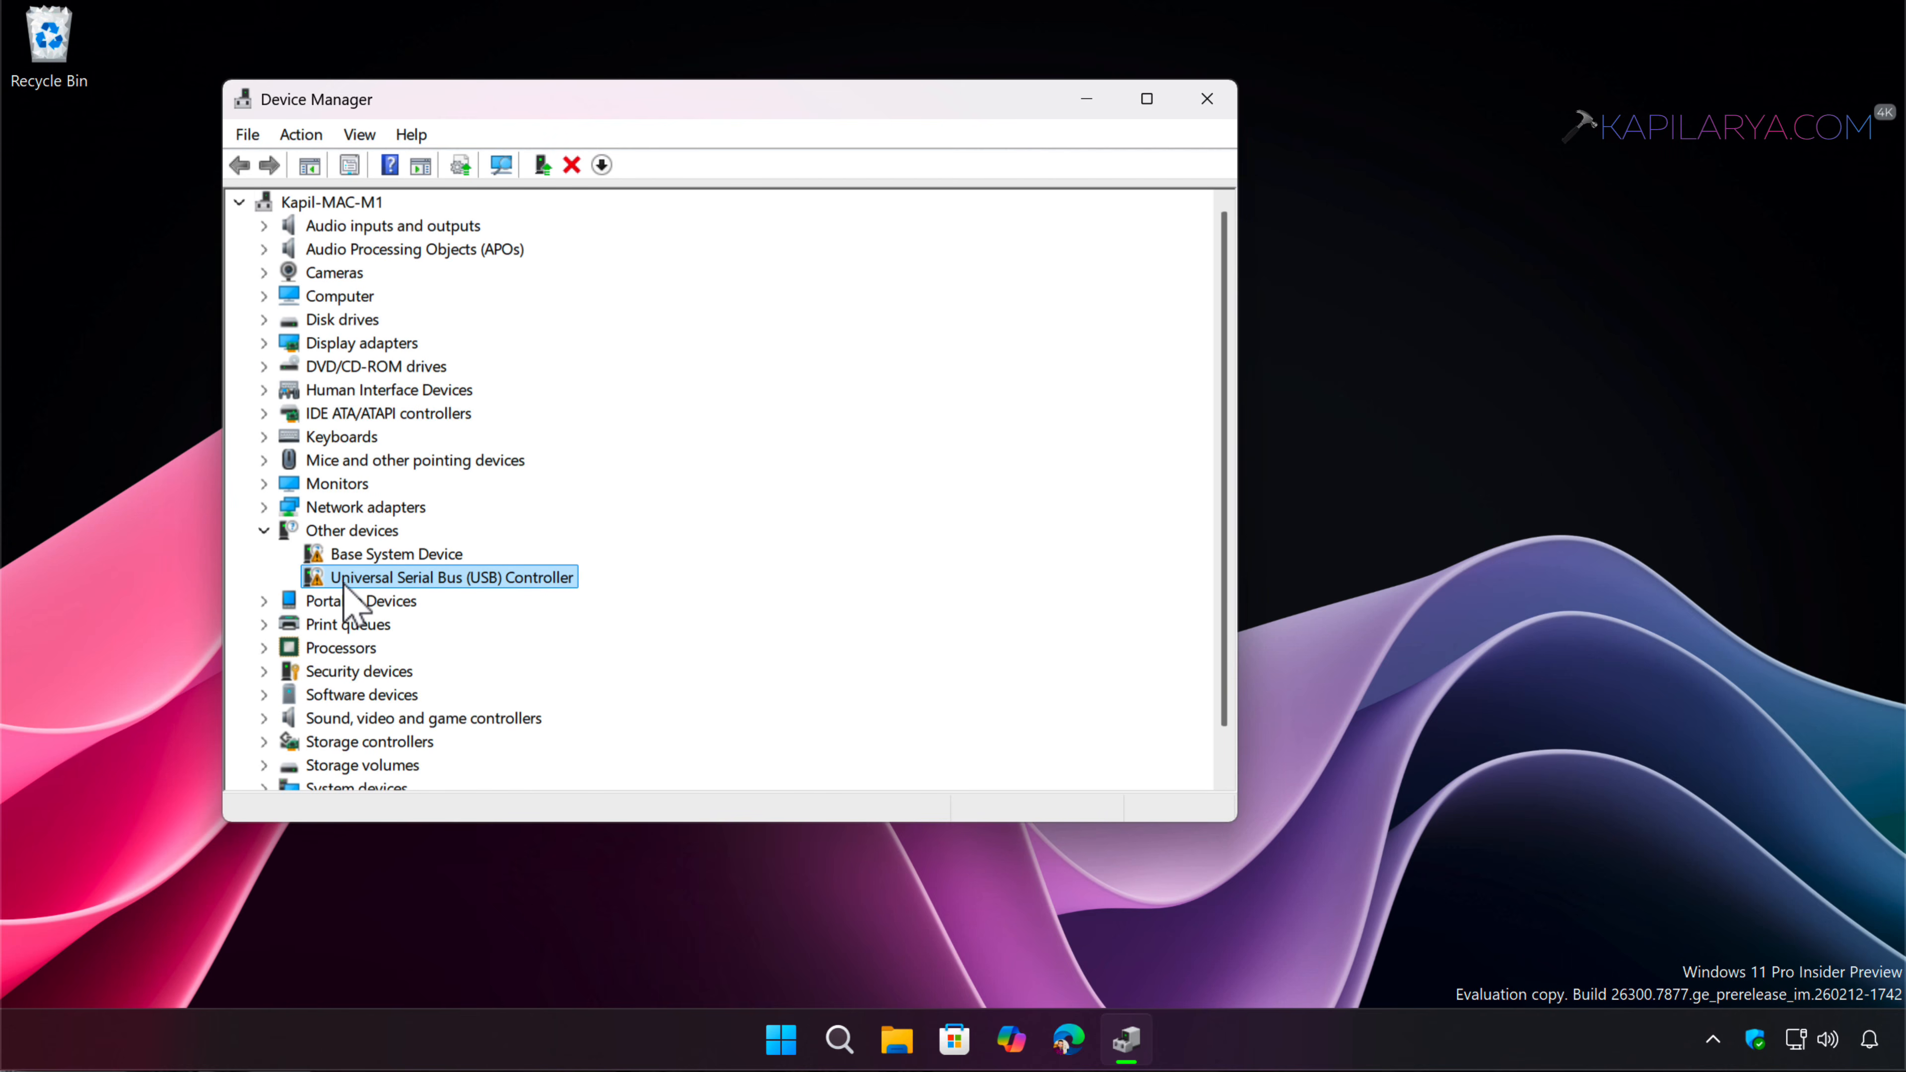
Uninstall the Universal Serial Bus (USB) Controller under Other devices and scan for hardware changes
{"action": "scroll", "coordinate": [434, 590], "scroll_direction": "down", "scroll_amount": 1}
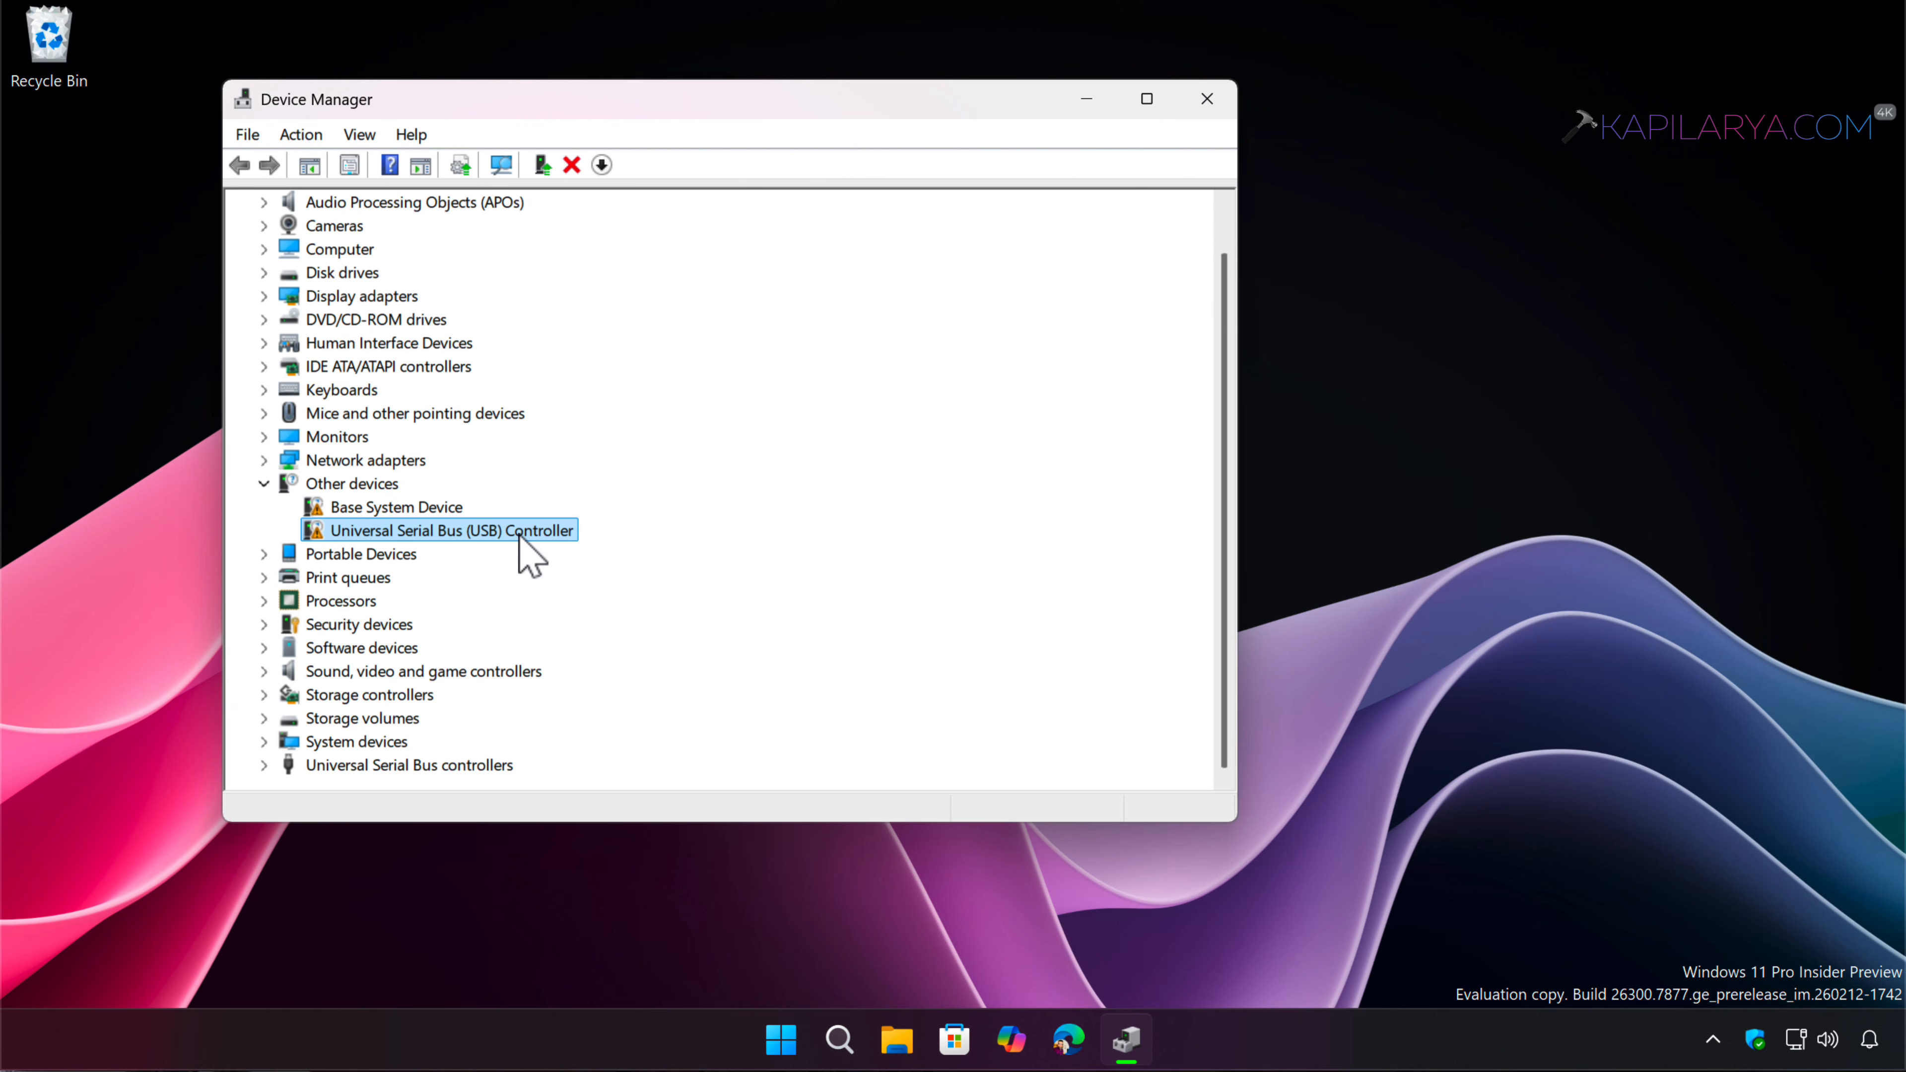
{"action": "right_click", "coordinate": [555, 542]}
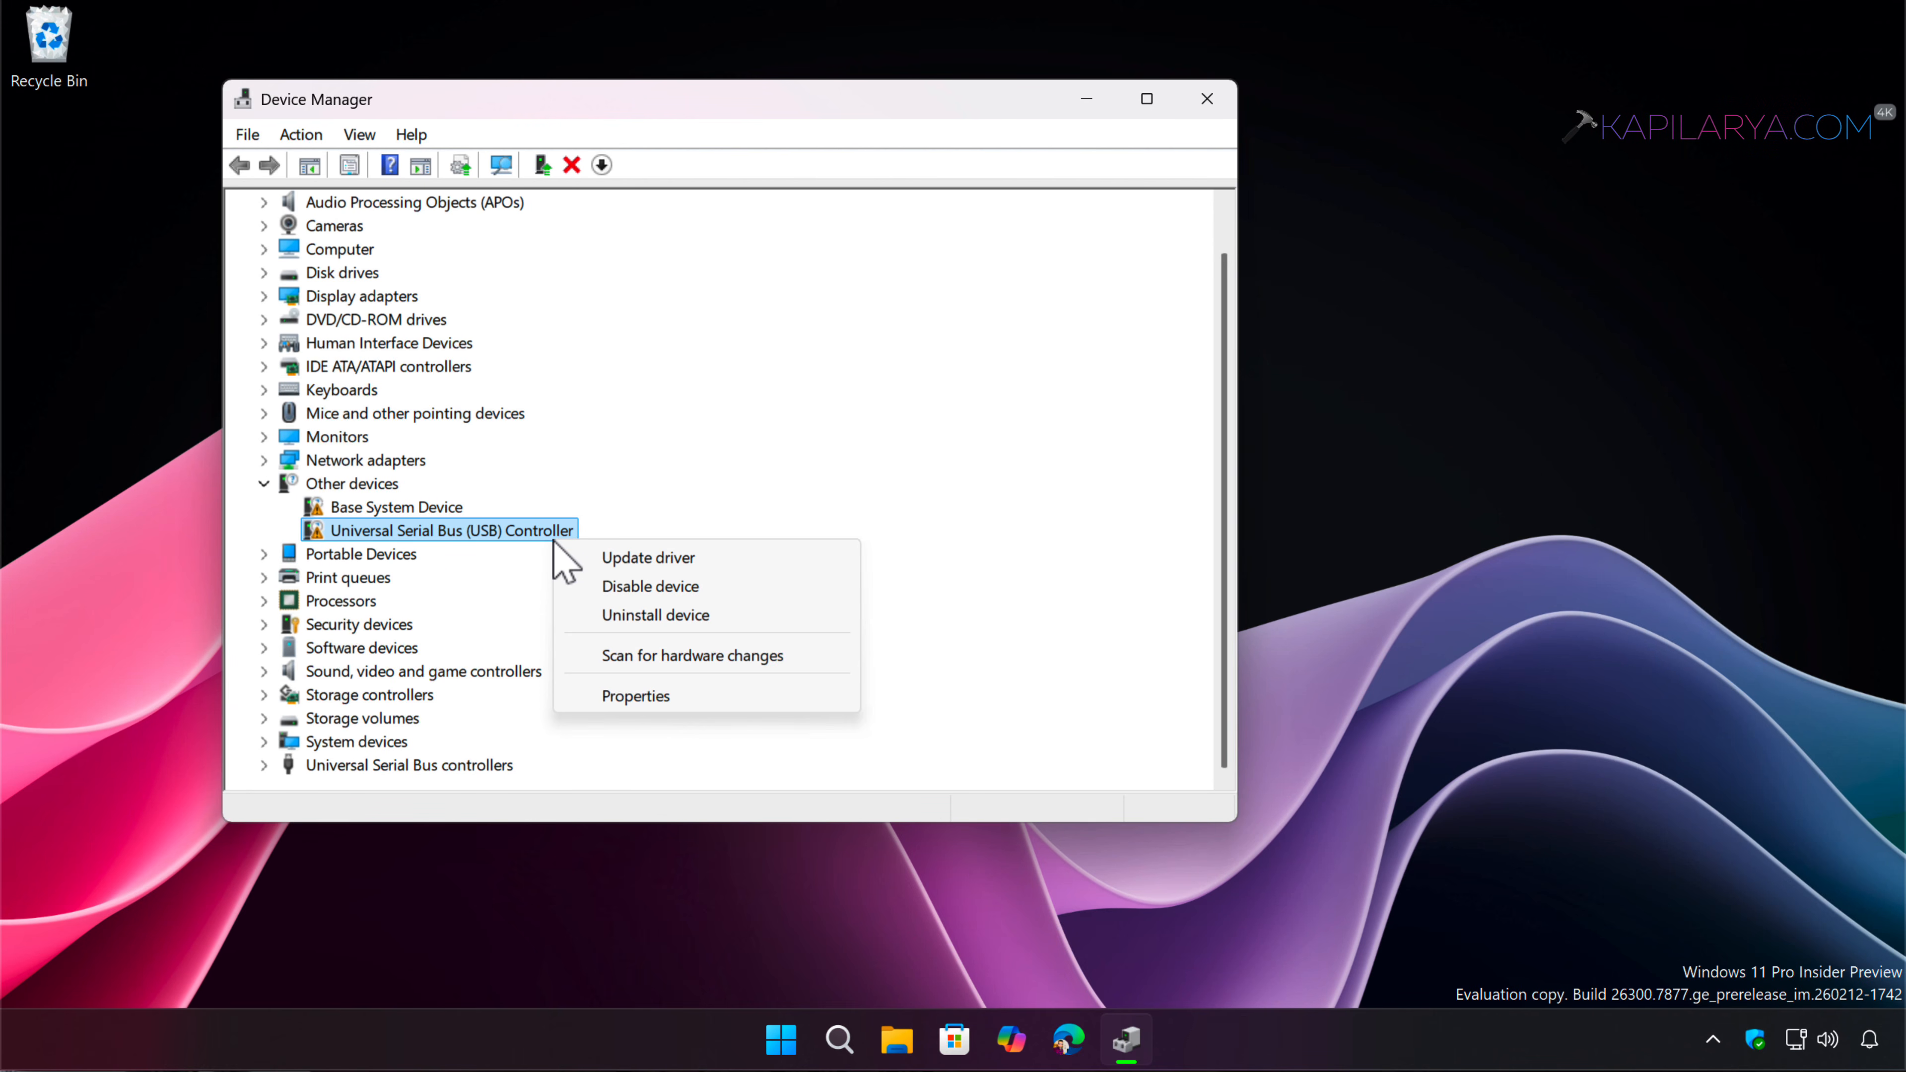
{"action": "left_click", "coordinate": [600, 617]}
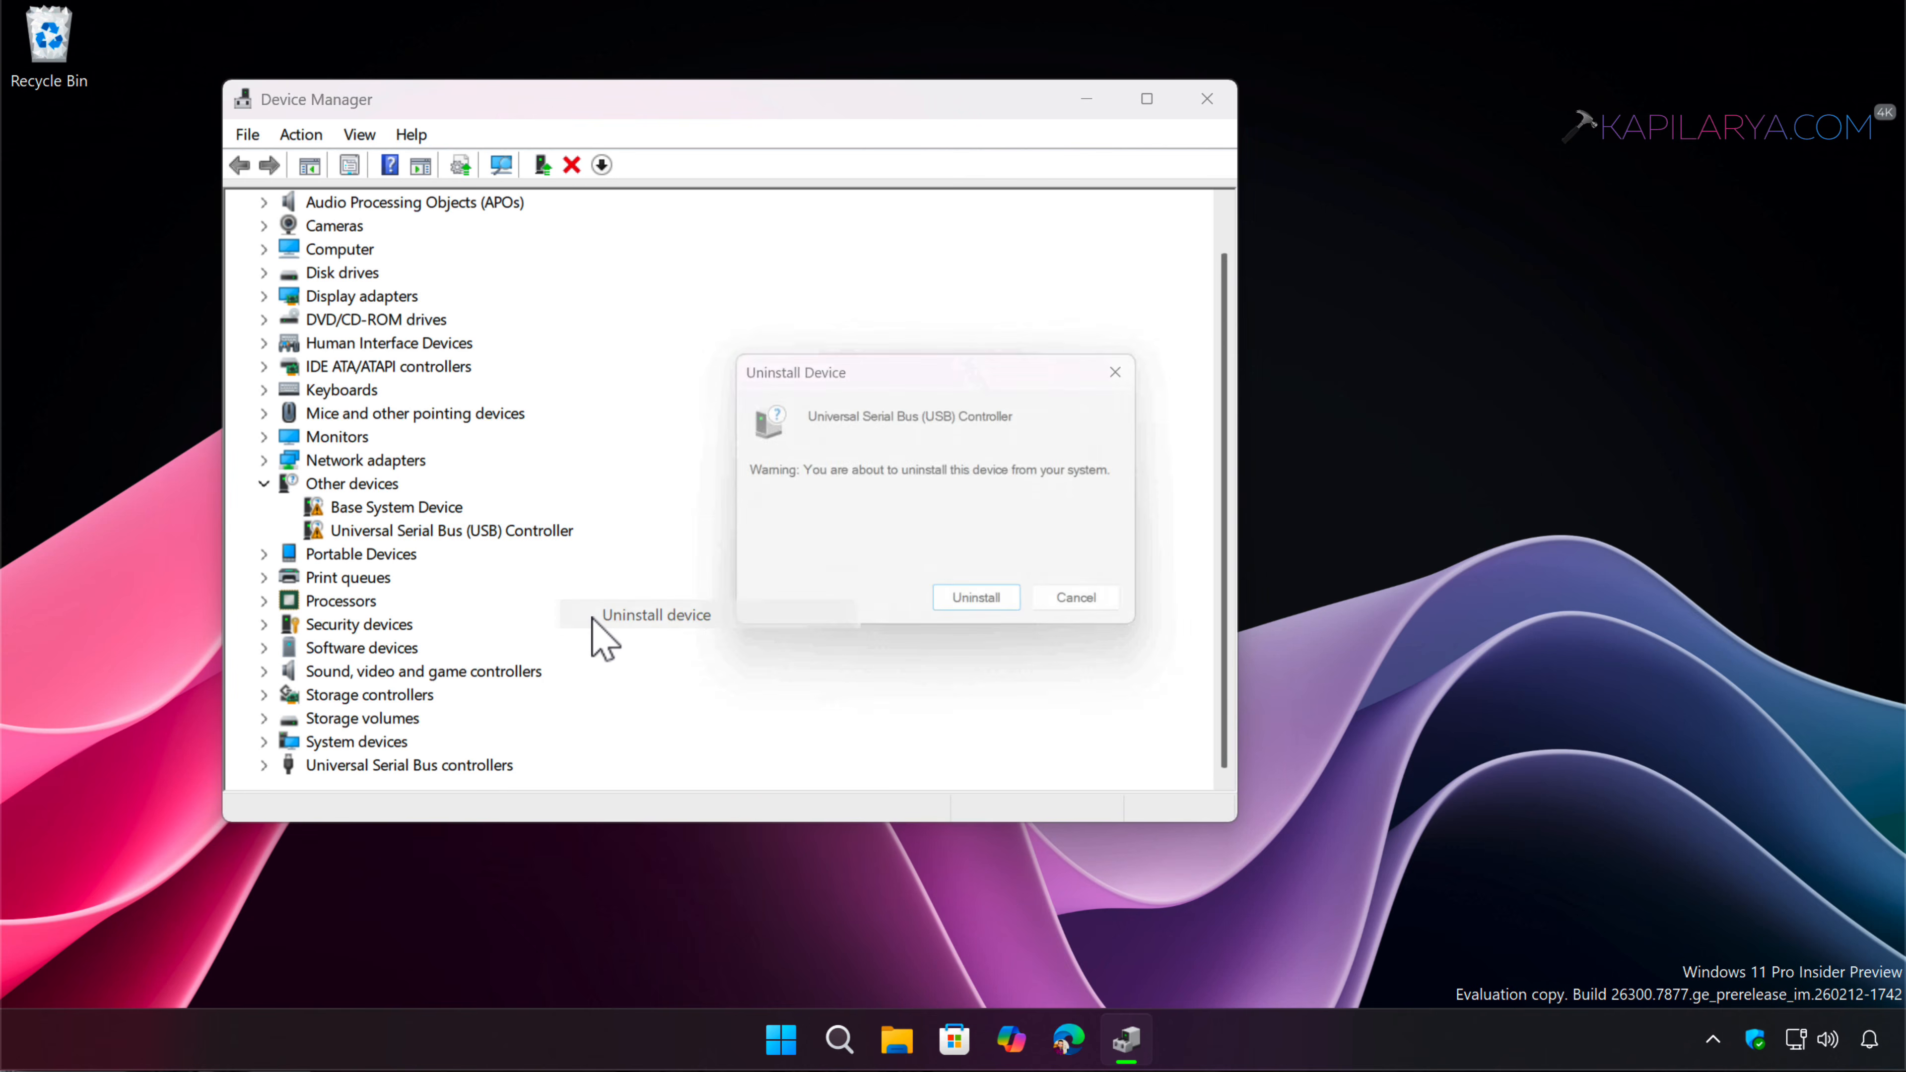
{"action": "left_click", "coordinate": [990, 622]}
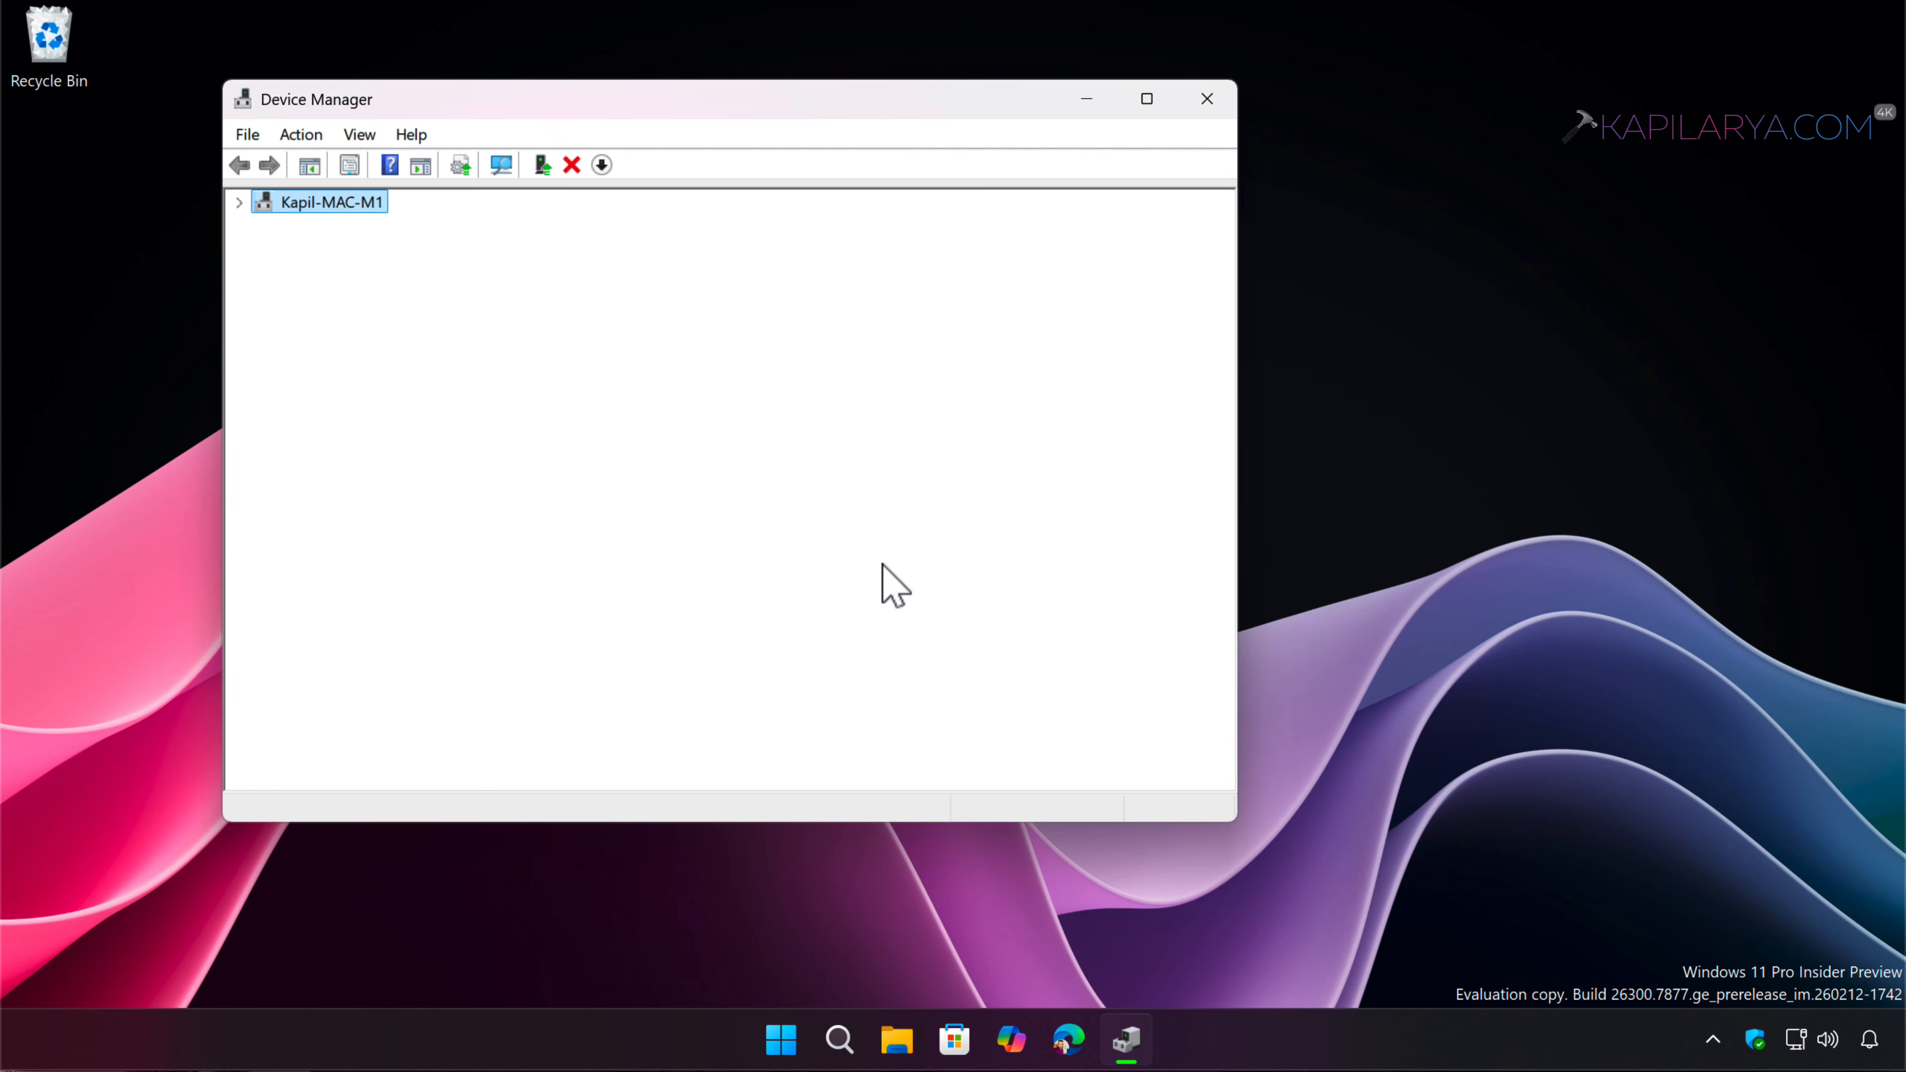
{"action": "left_click", "coordinate": [286, 136]}
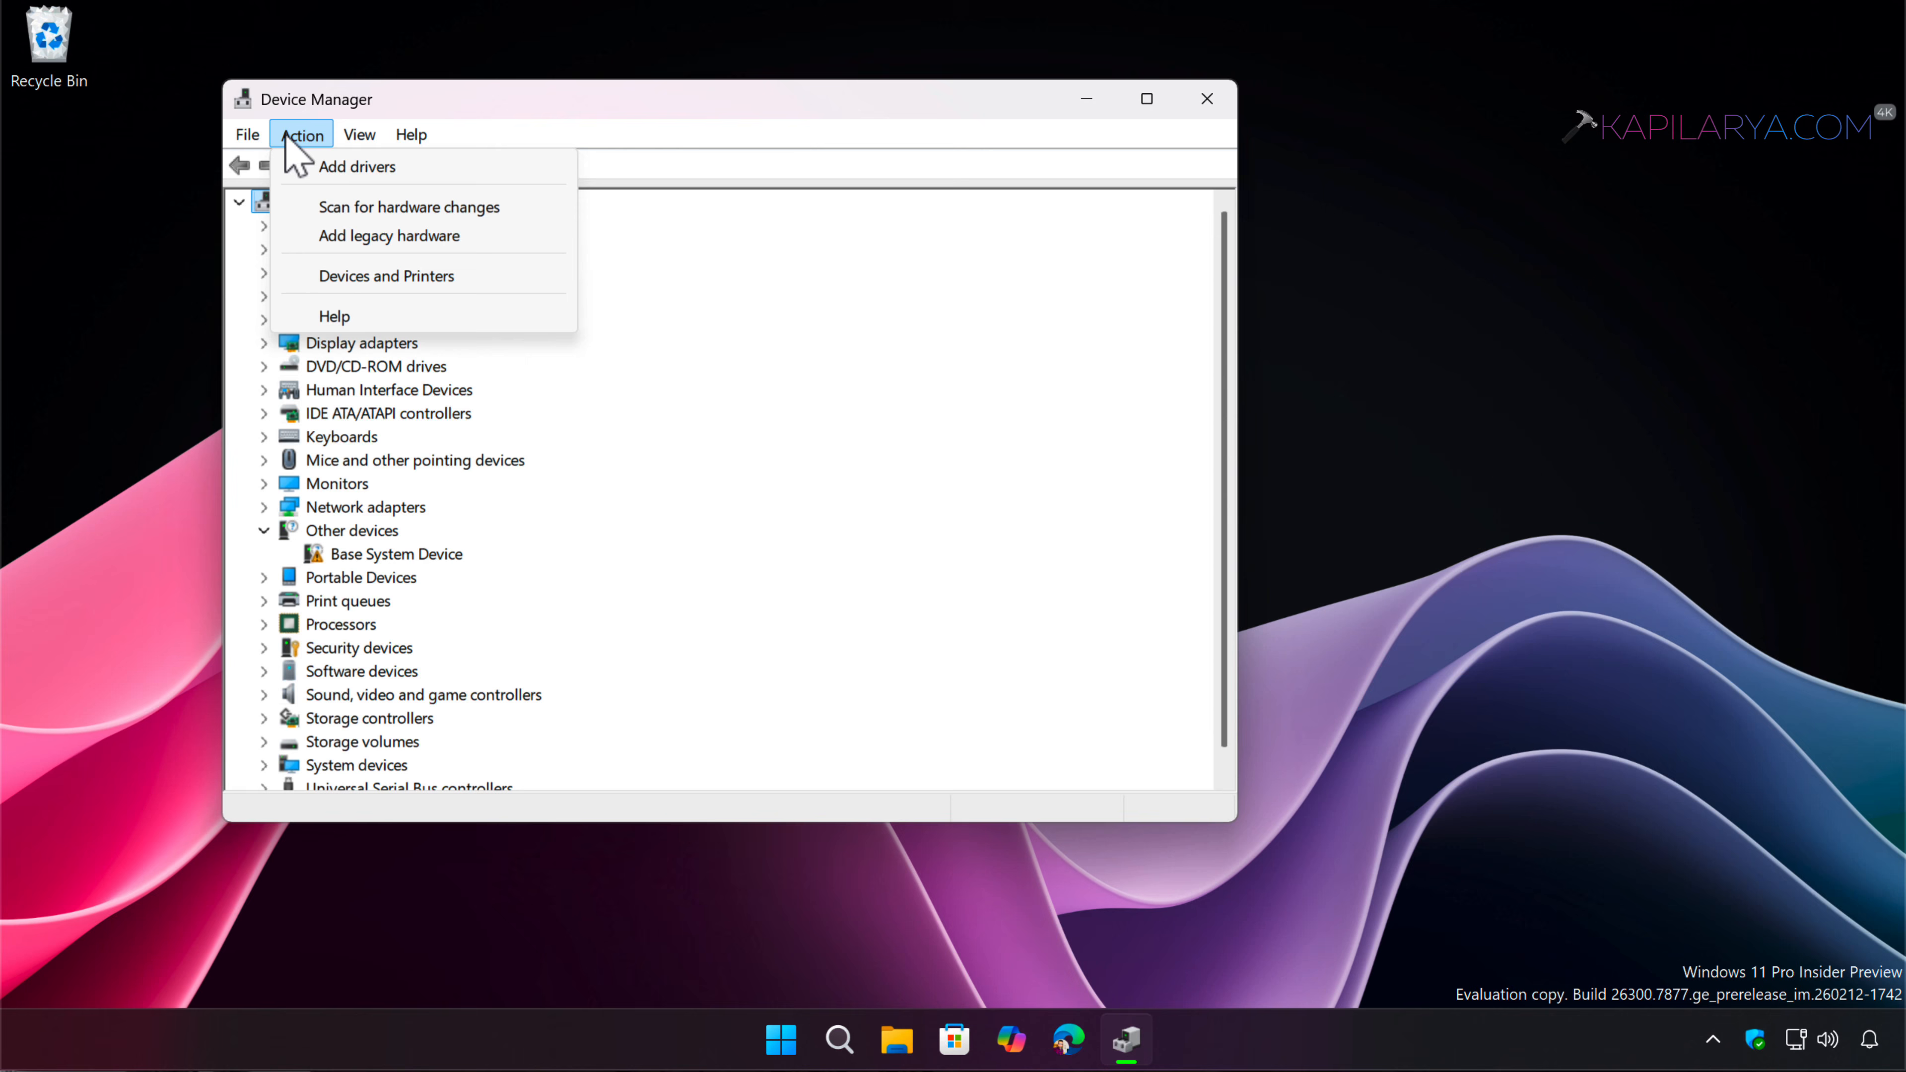
{"action": "left_click", "coordinate": [330, 214]}
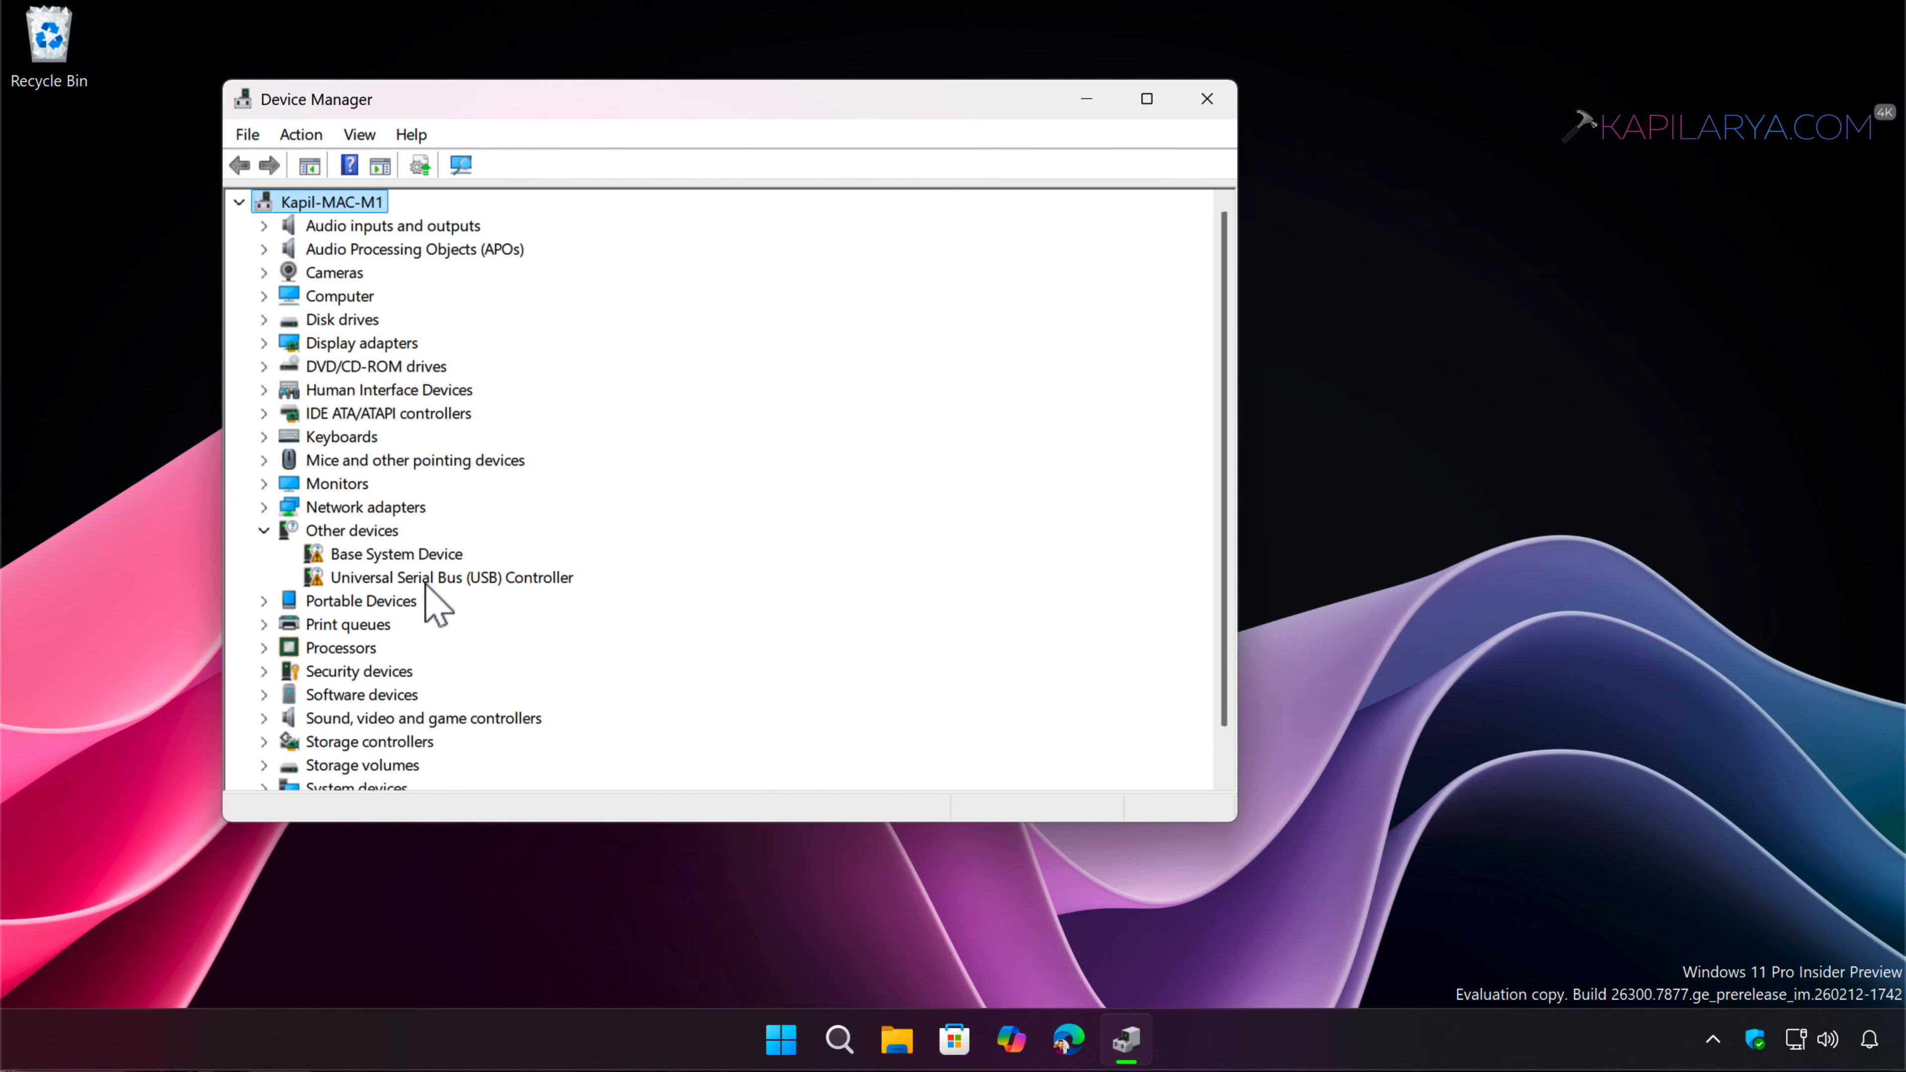
Check the device status in the properties of the Universal Serial Bus (USB) Controller under Other devices
{"action": "left_click", "coordinate": [513, 582]}
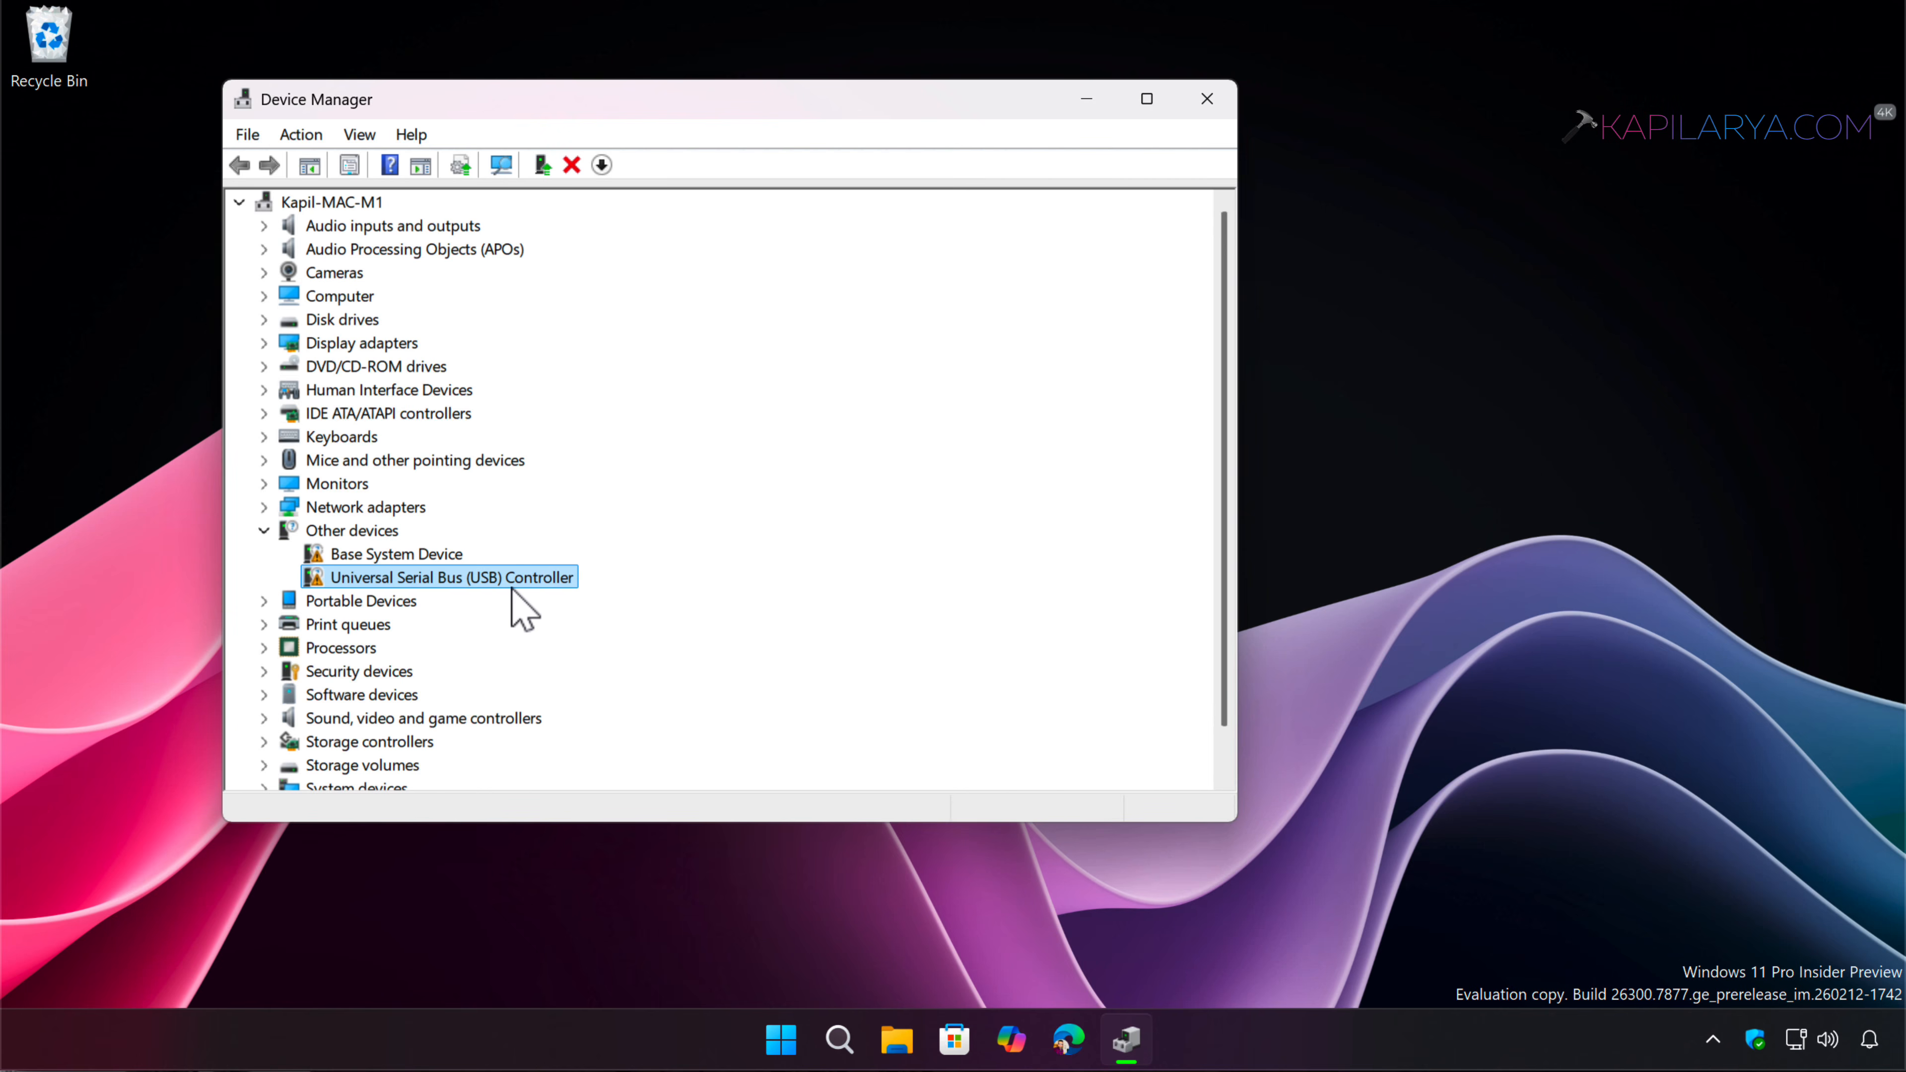
{"action": "double_click", "coordinate": [561, 580]}
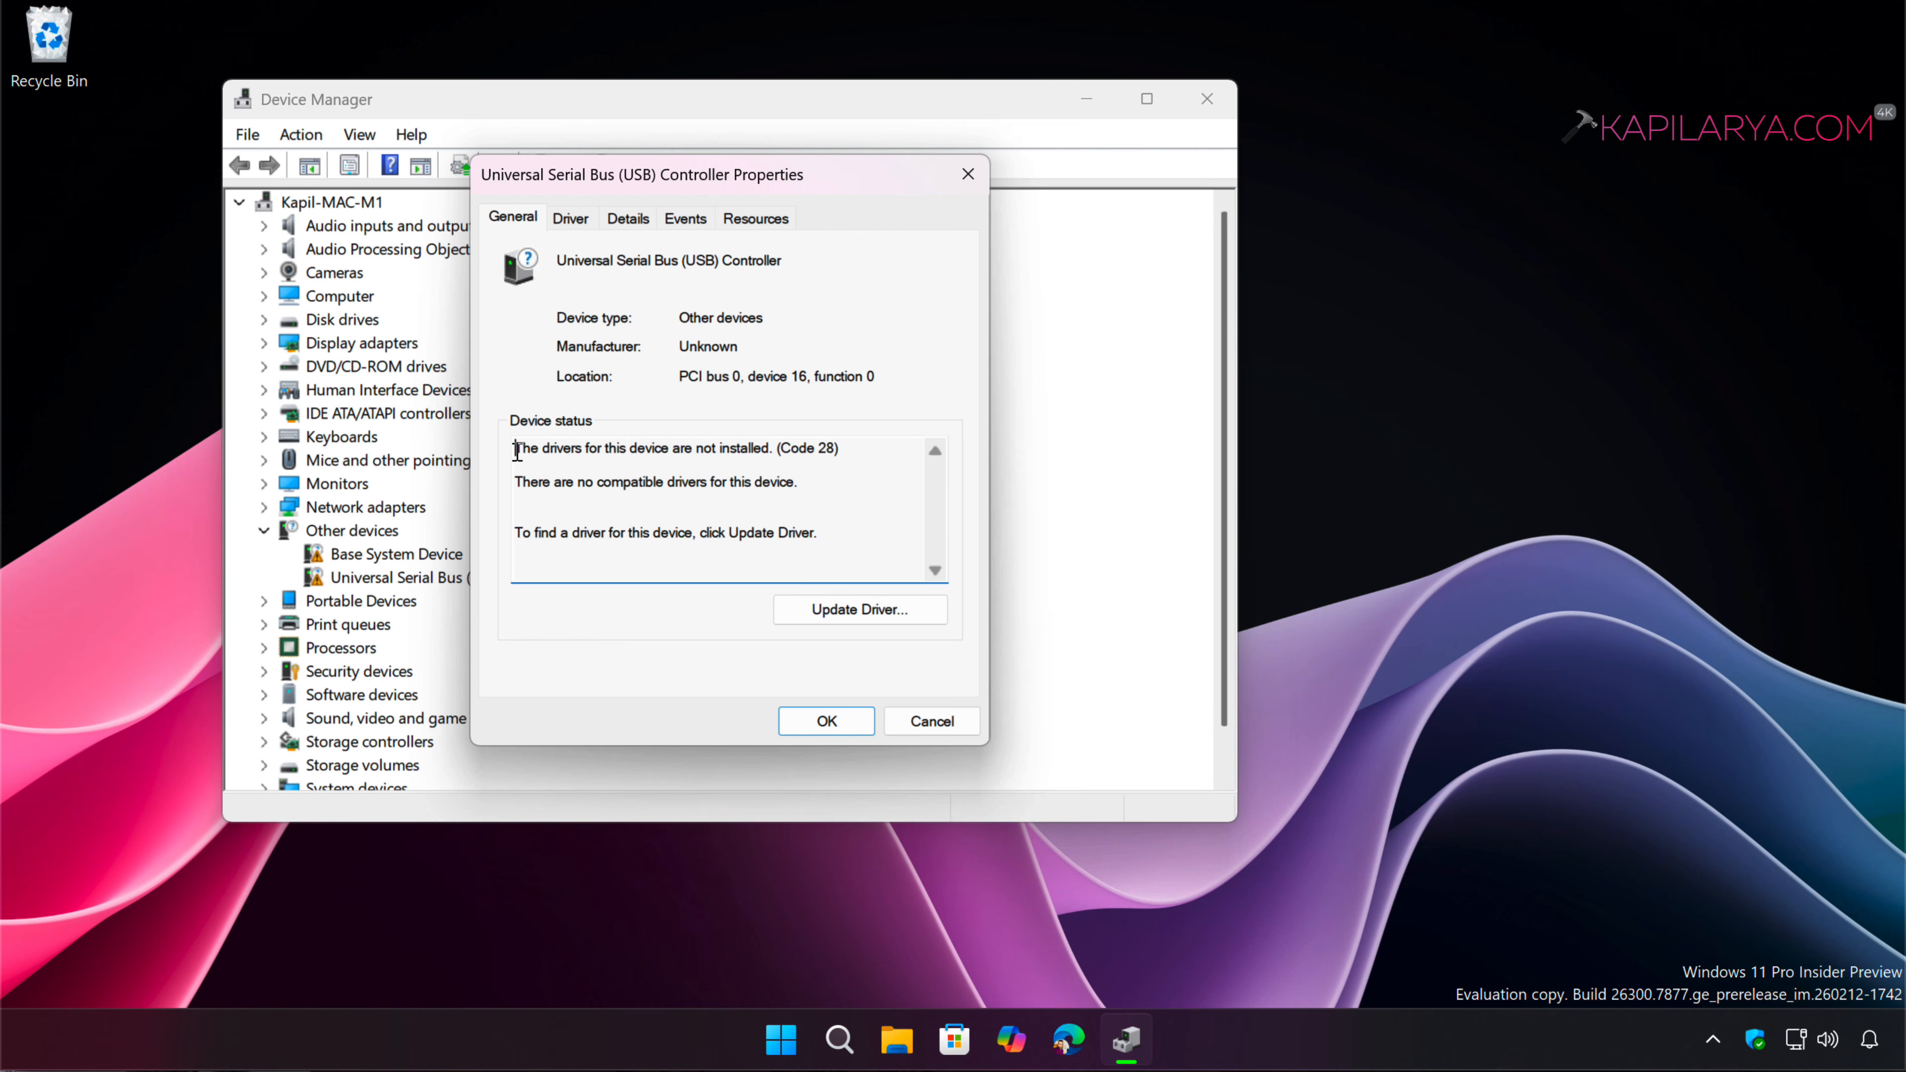
{"action": "left_click_drag", "start_coordinate": [517, 450], "coordinate": [833, 435]}
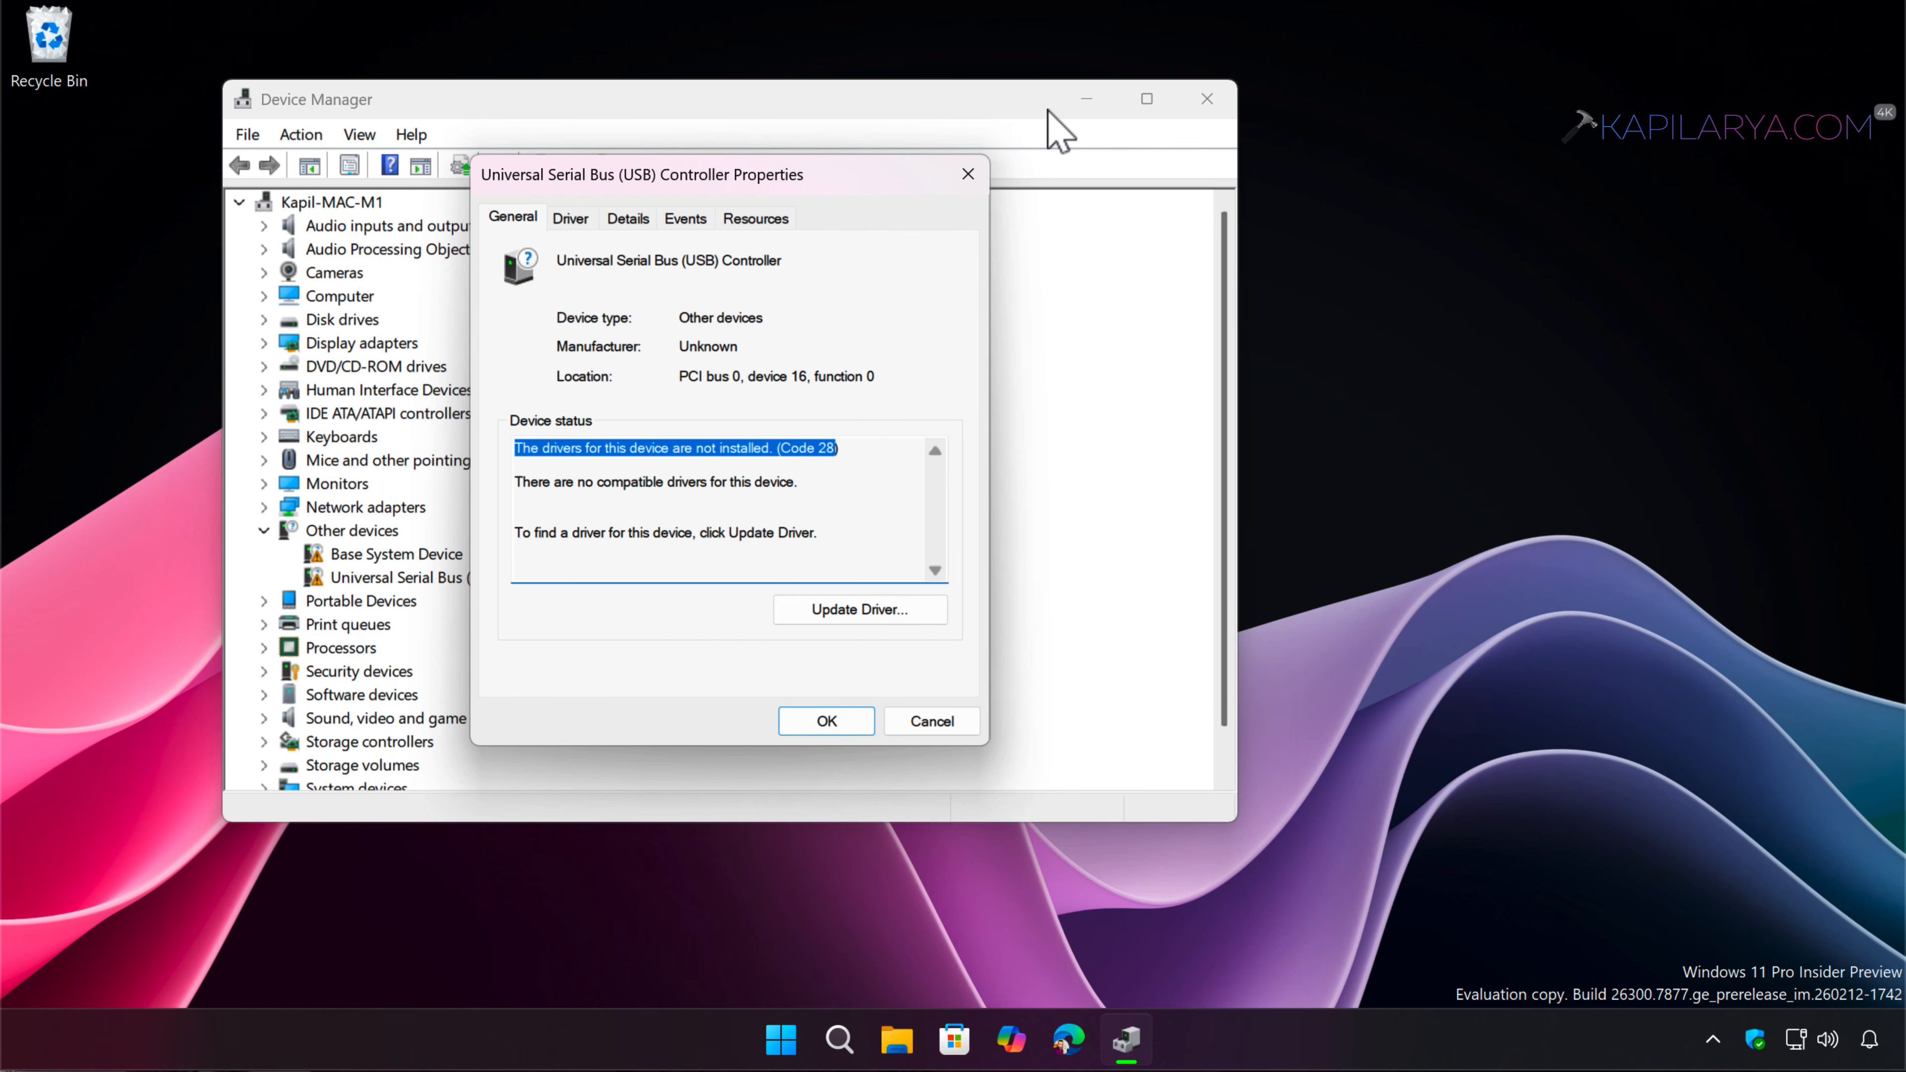
{"action": "left_click", "coordinate": [968, 174]}
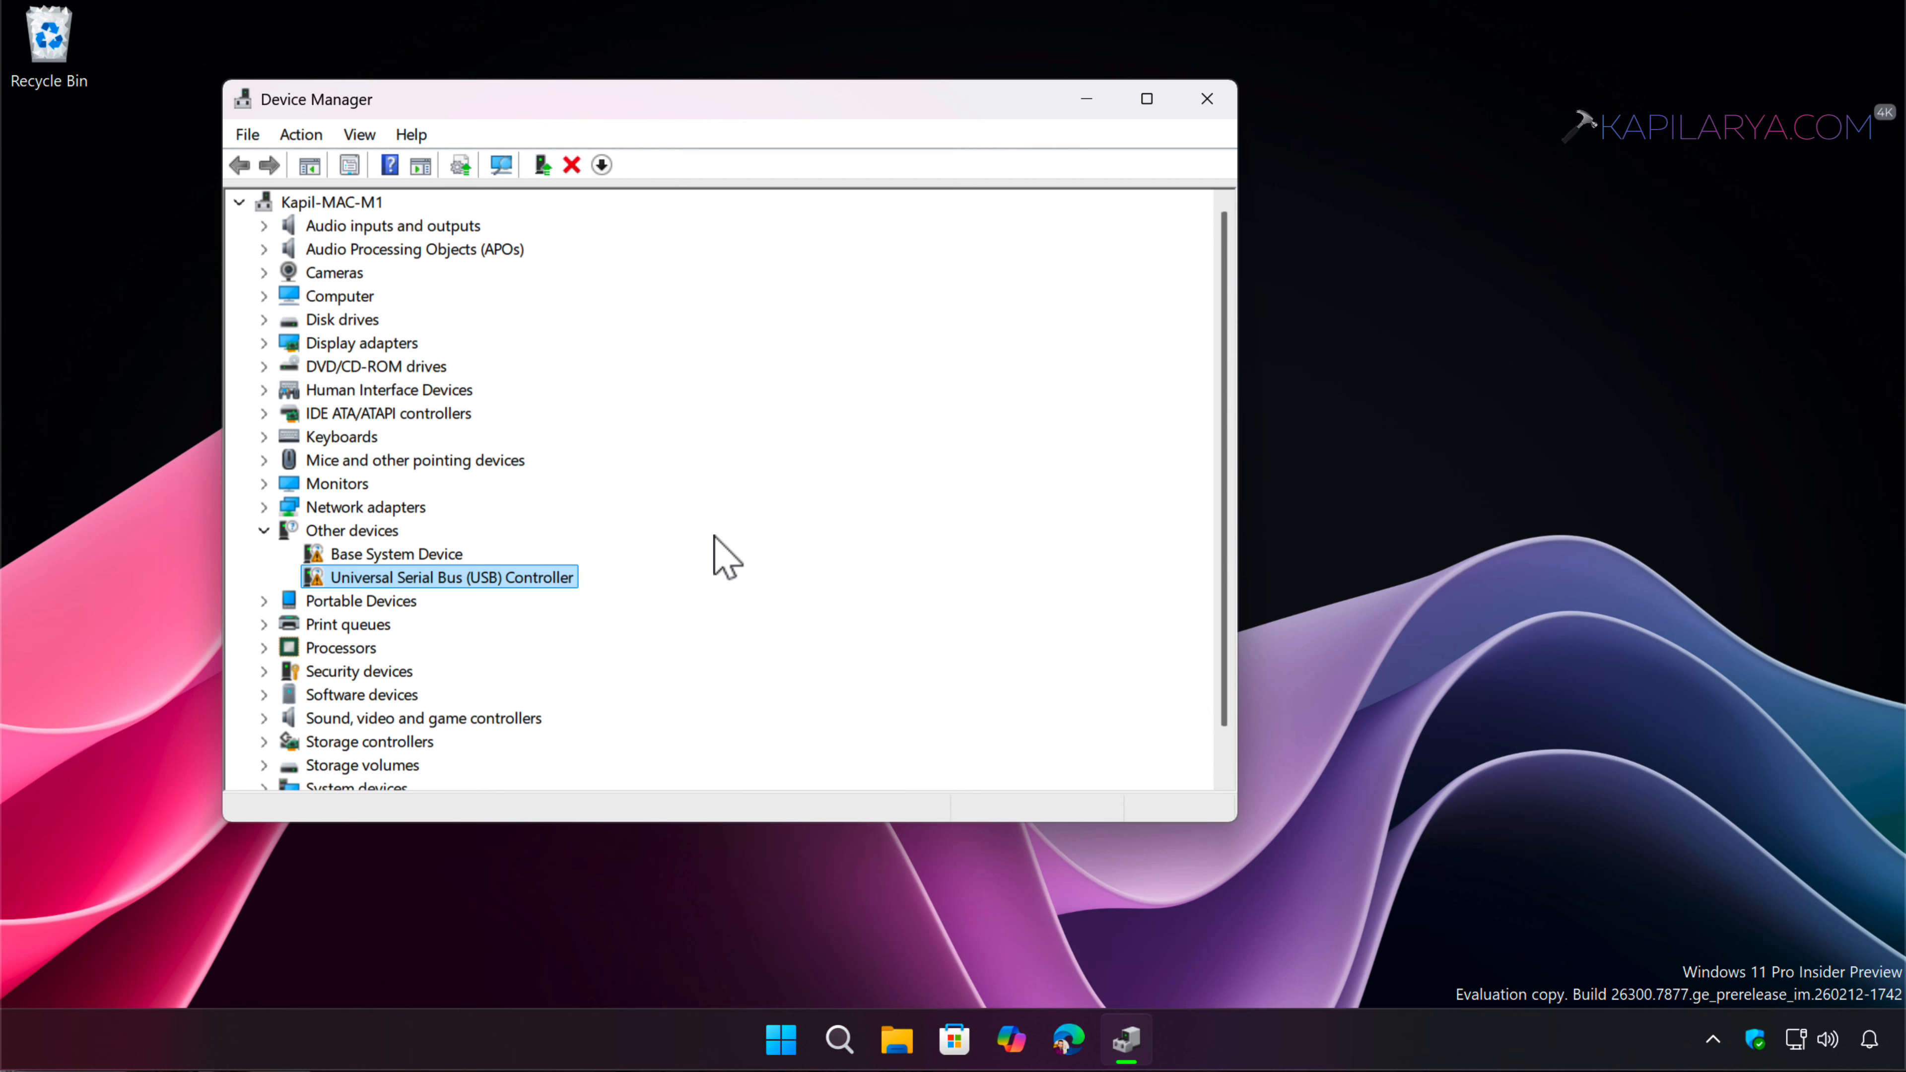
Update the driver of the Universal Serial Bus (USB) Controller with an automatic driver search
{"action": "right_click", "coordinate": [574, 578]}
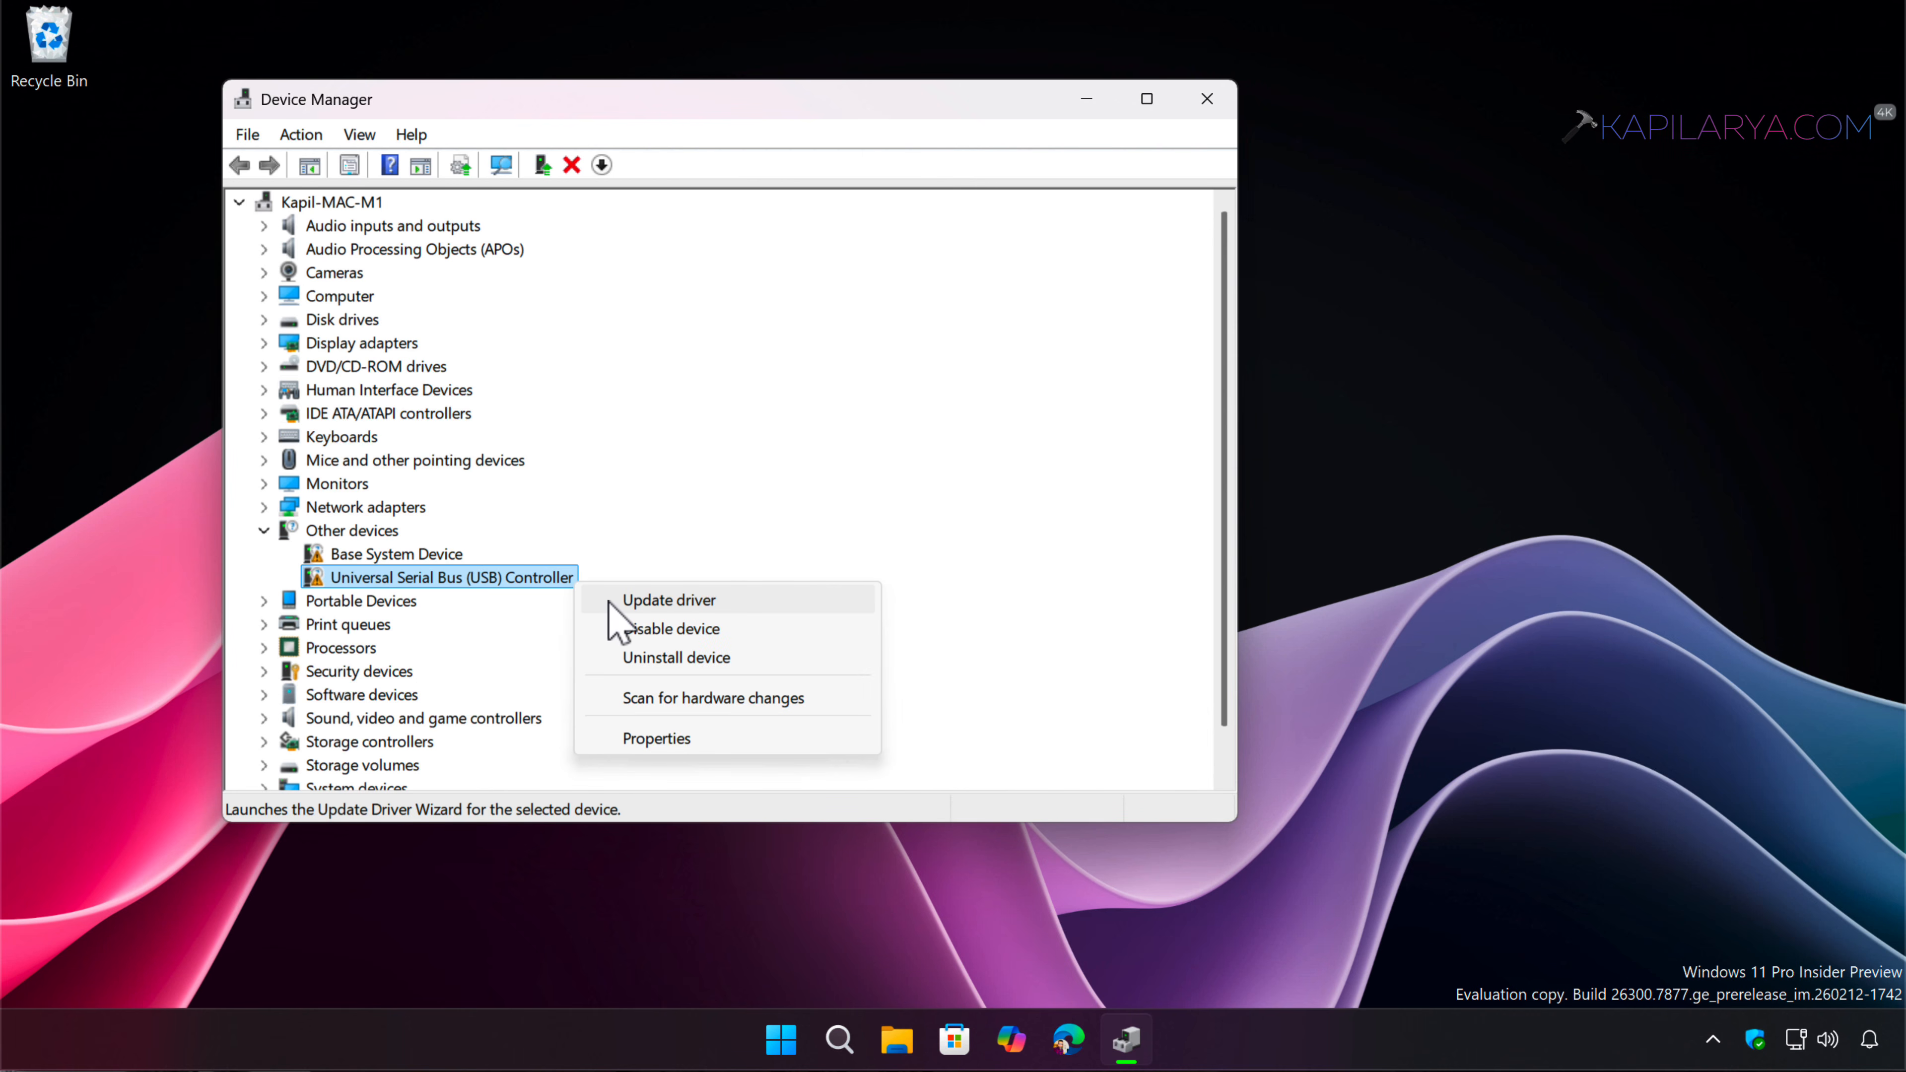
{"action": "left_click", "coordinate": [609, 602]}
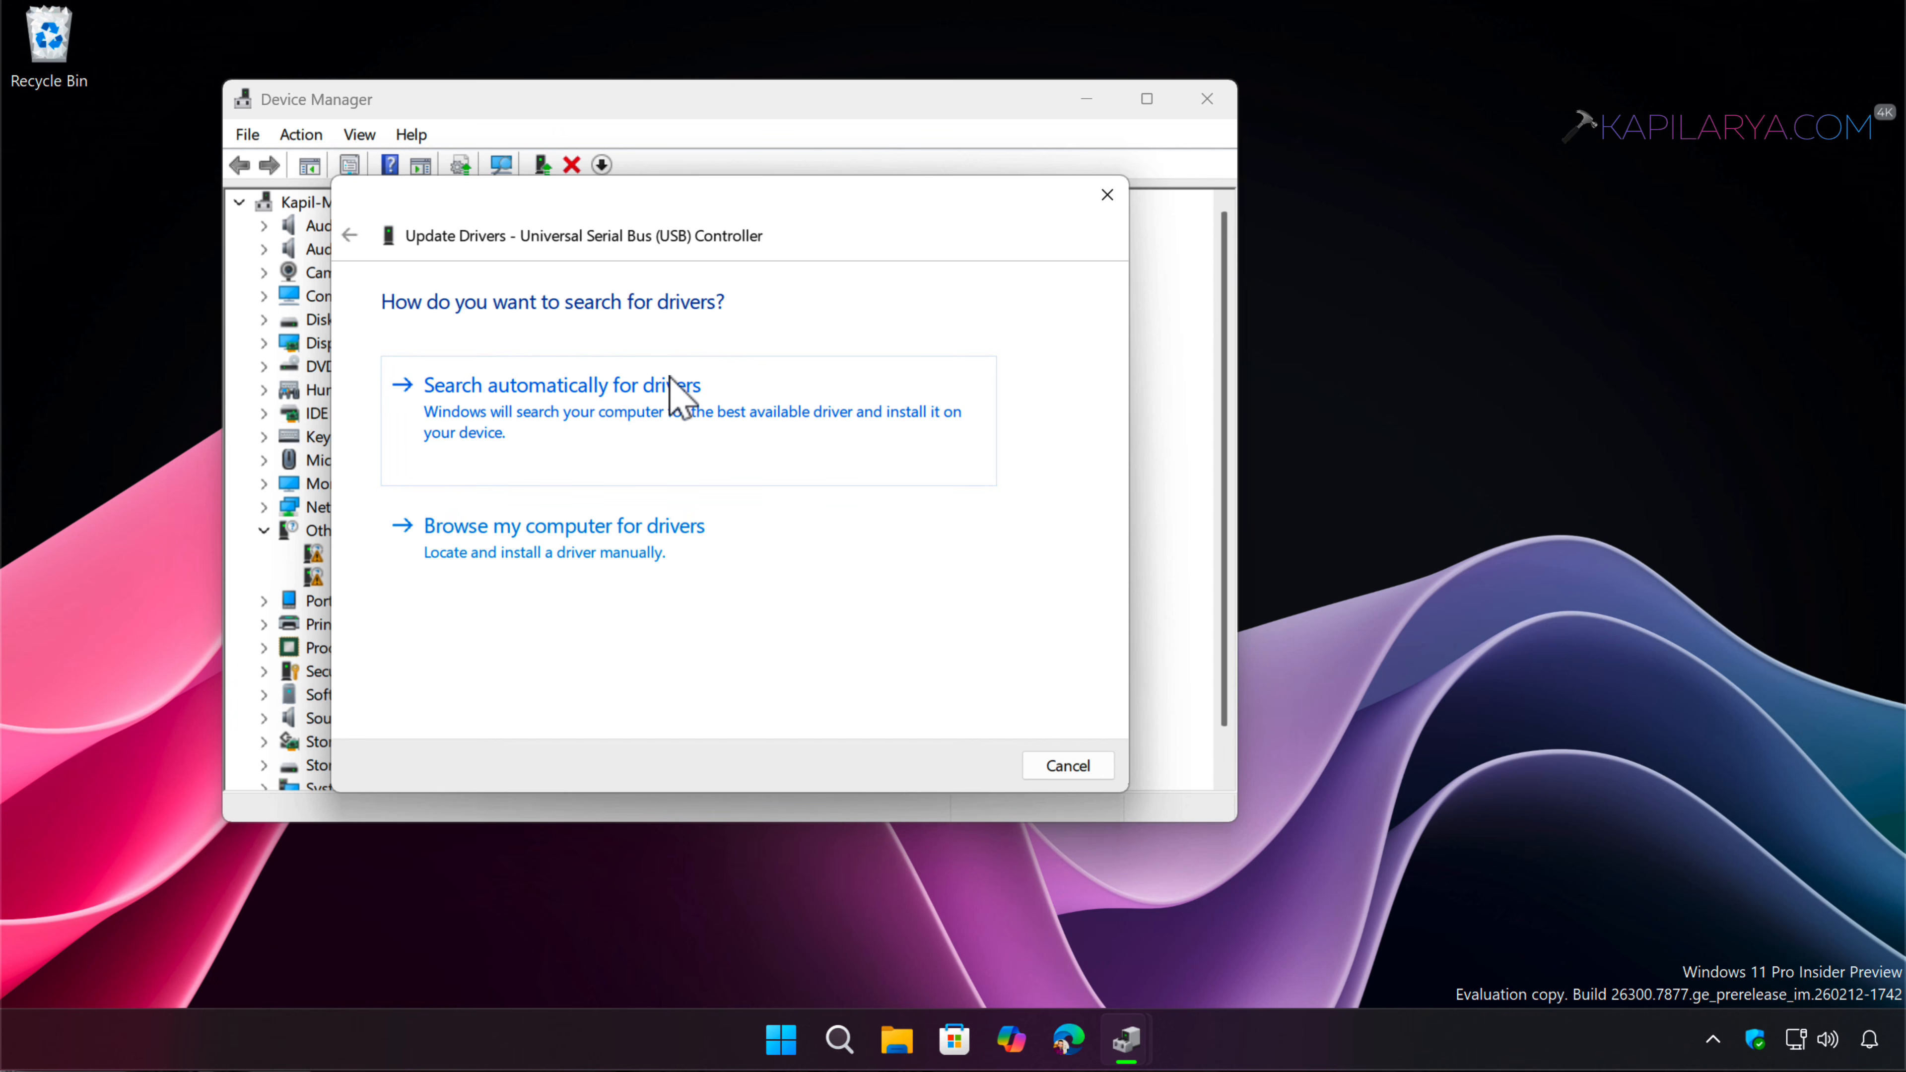
{"action": "left_click", "coordinate": [778, 440]}
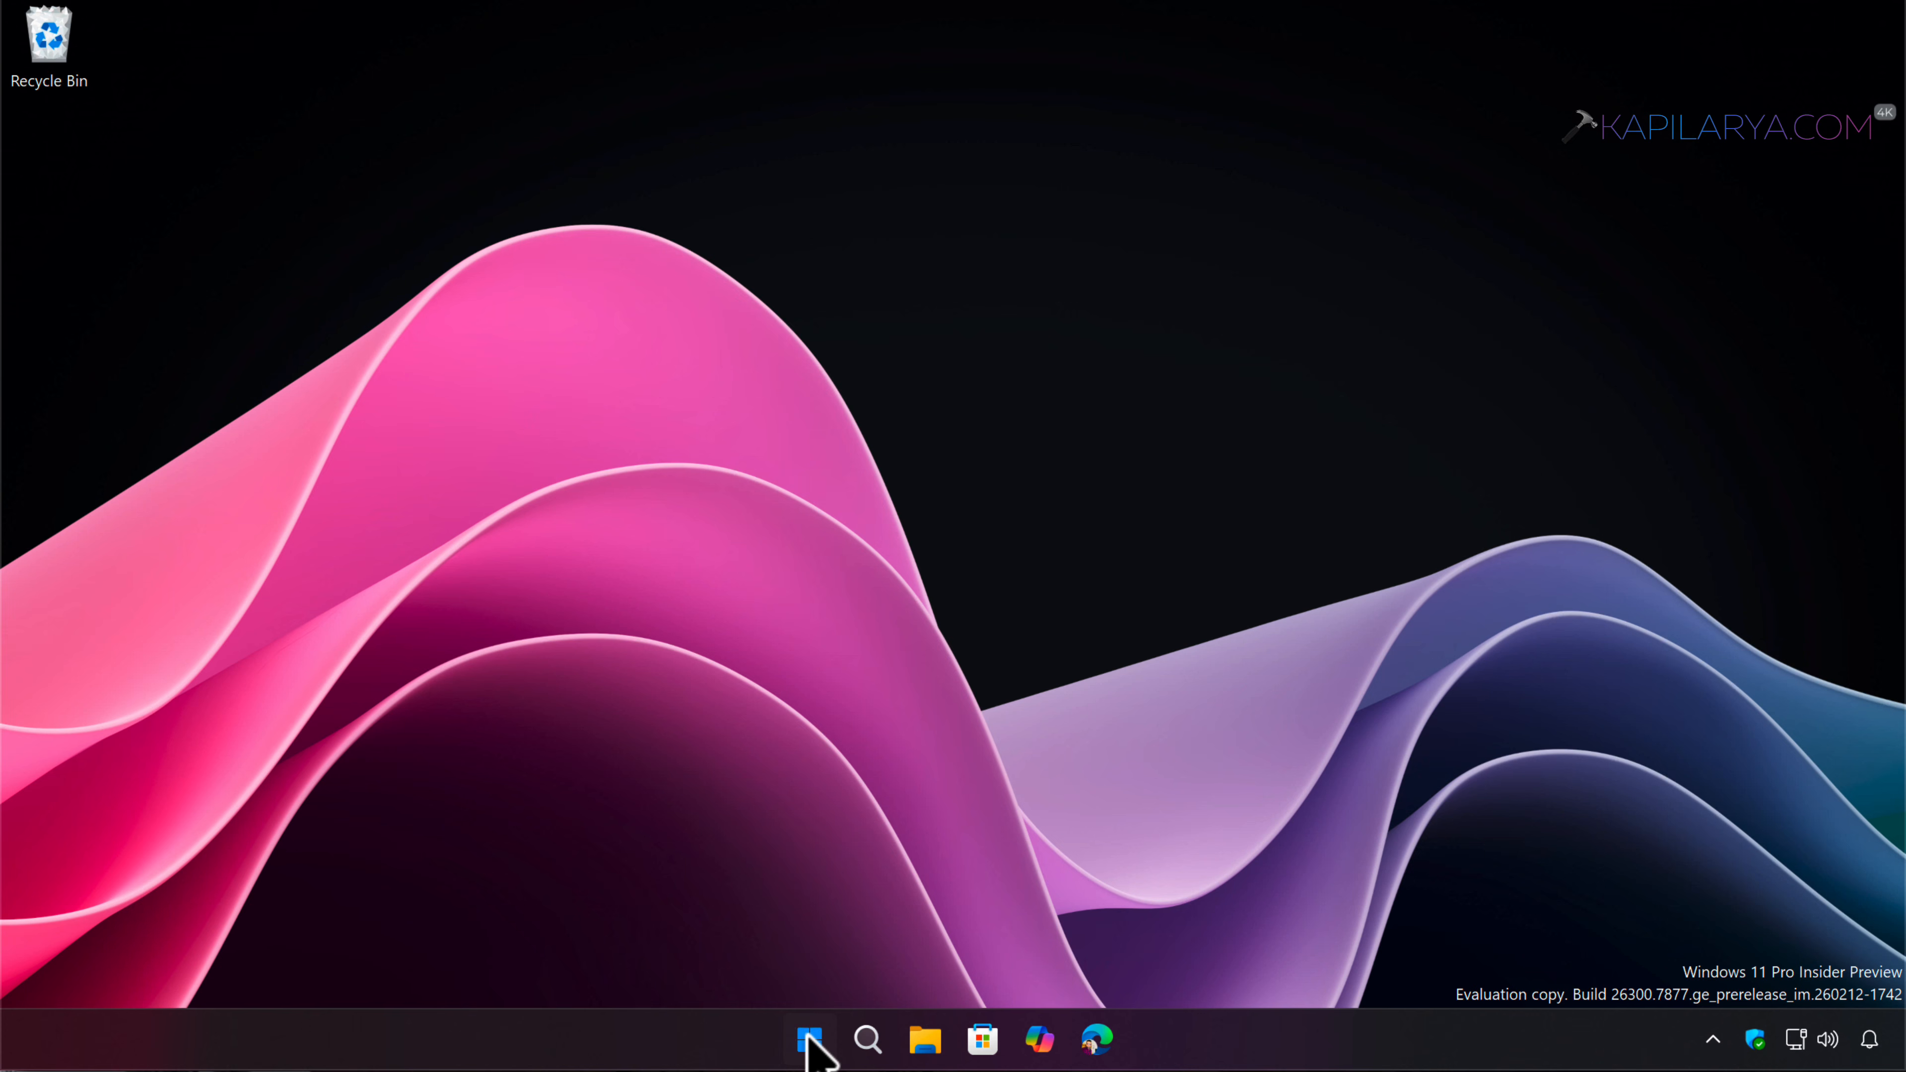
Open Device Manager from the desktop and expand the Universal Serial Bus controllers category
{"action": "right_click", "coordinate": [809, 1039]}
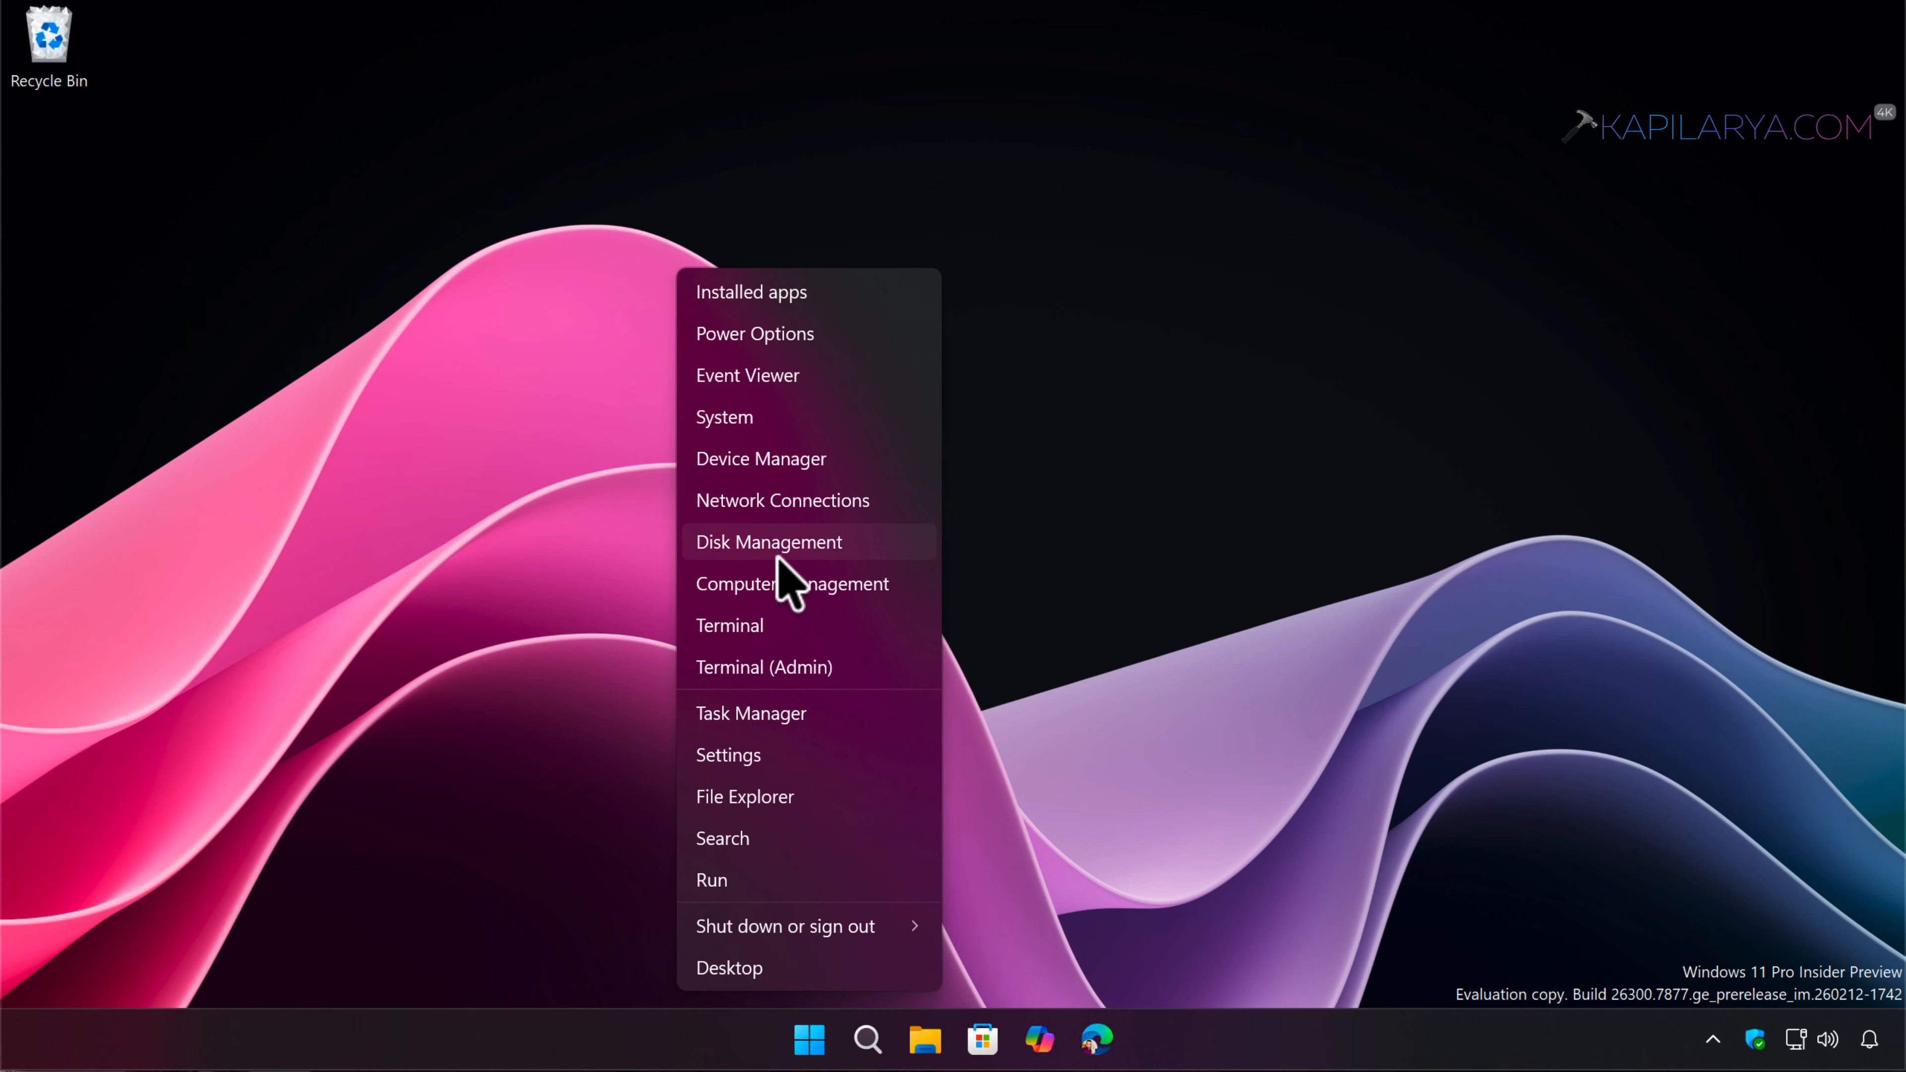
{"action": "left_click", "coordinate": [833, 459]}
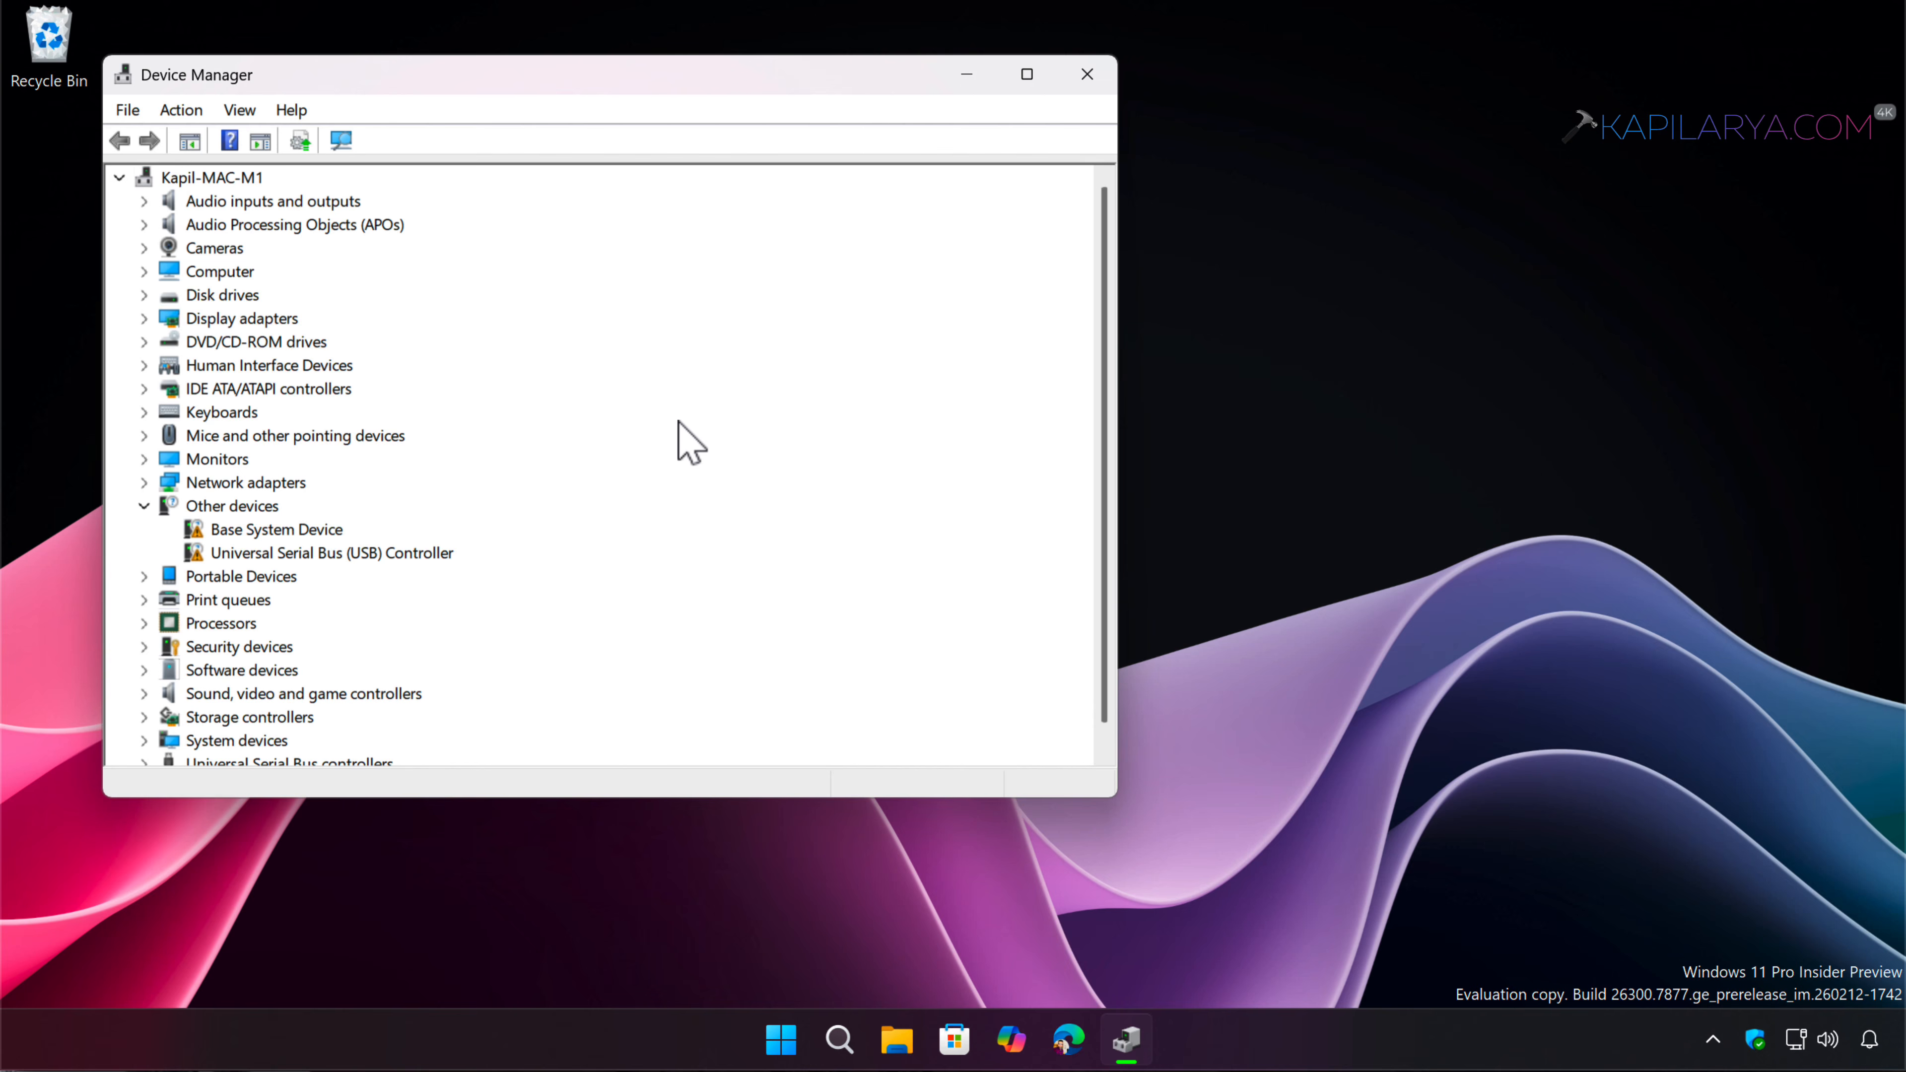
{"action": "scroll", "coordinate": [251, 623], "scroll_direction": "down", "scroll_amount": 1}
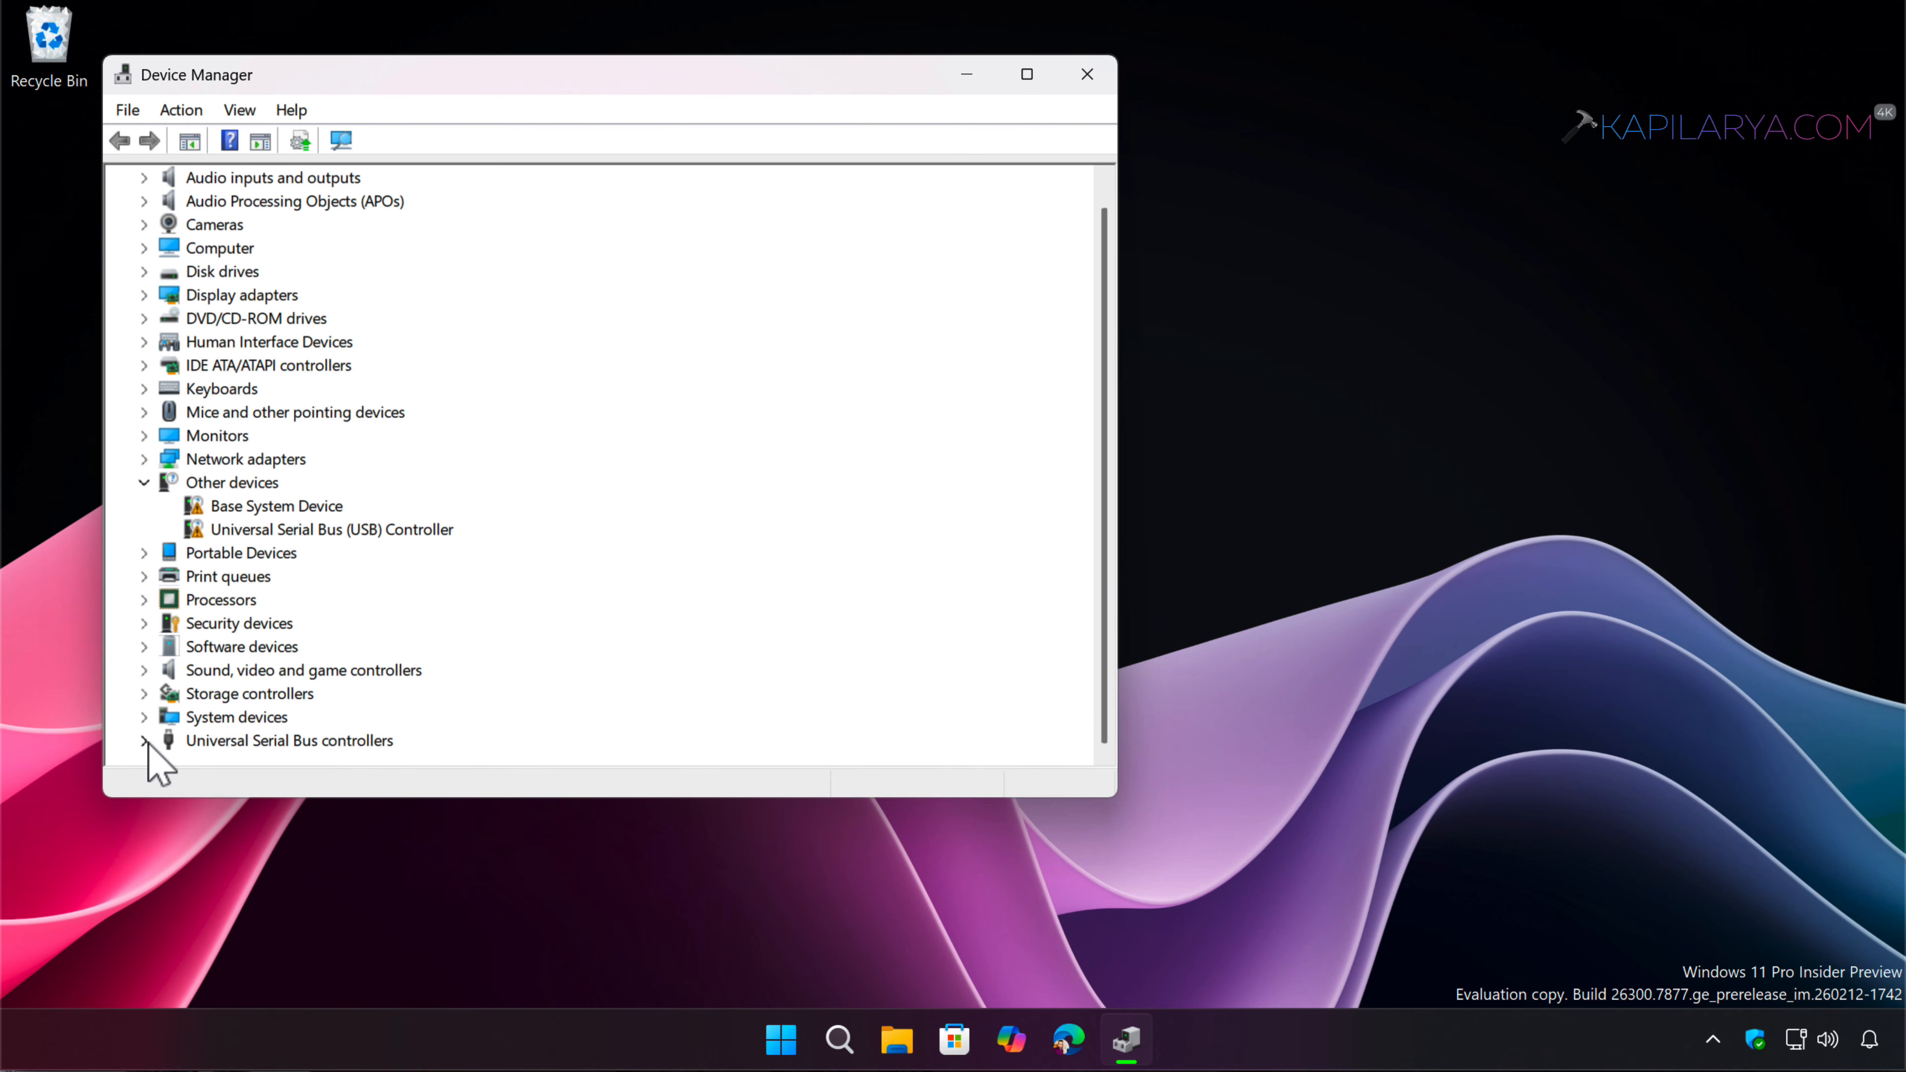
{"action": "left_click", "coordinate": [145, 741]}
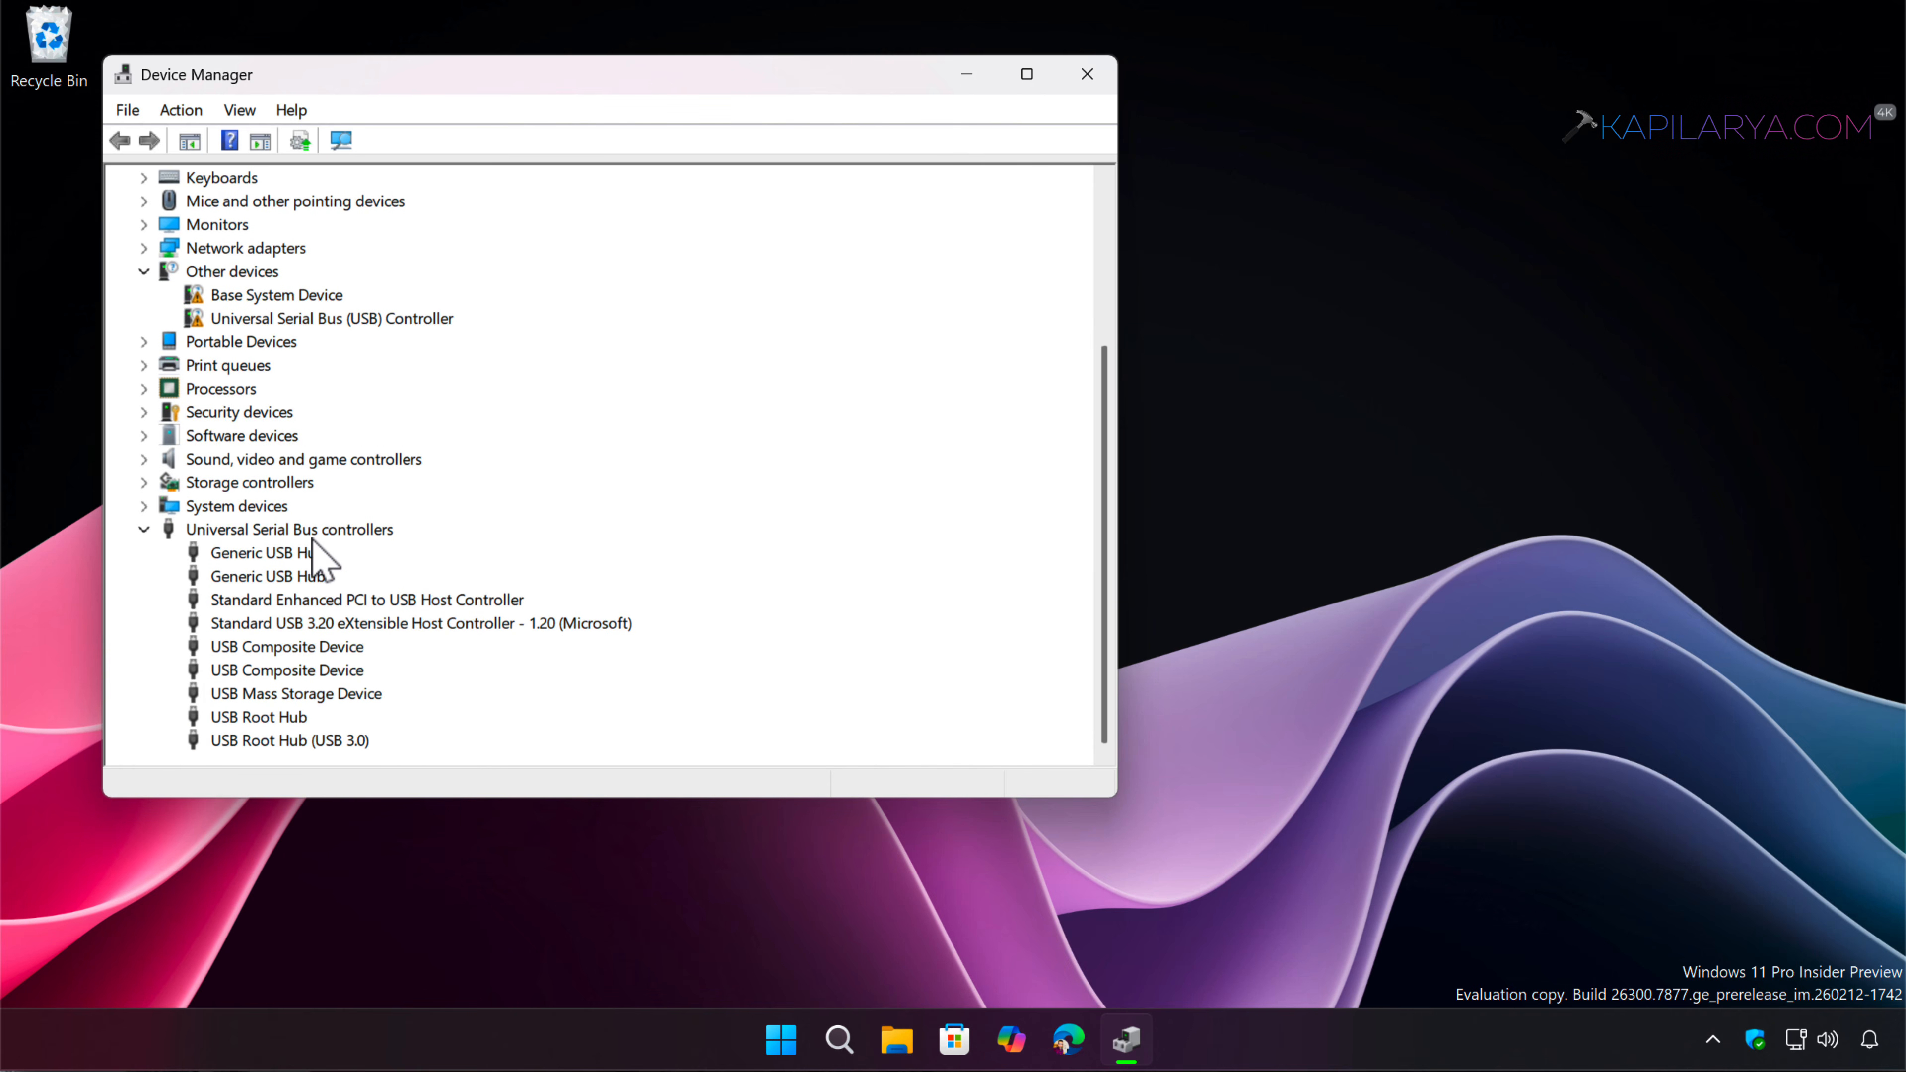
Check the power management options of the first Generic USB Hub, accept the properties and close Device Manager
{"action": "left_click", "coordinate": [309, 556]}
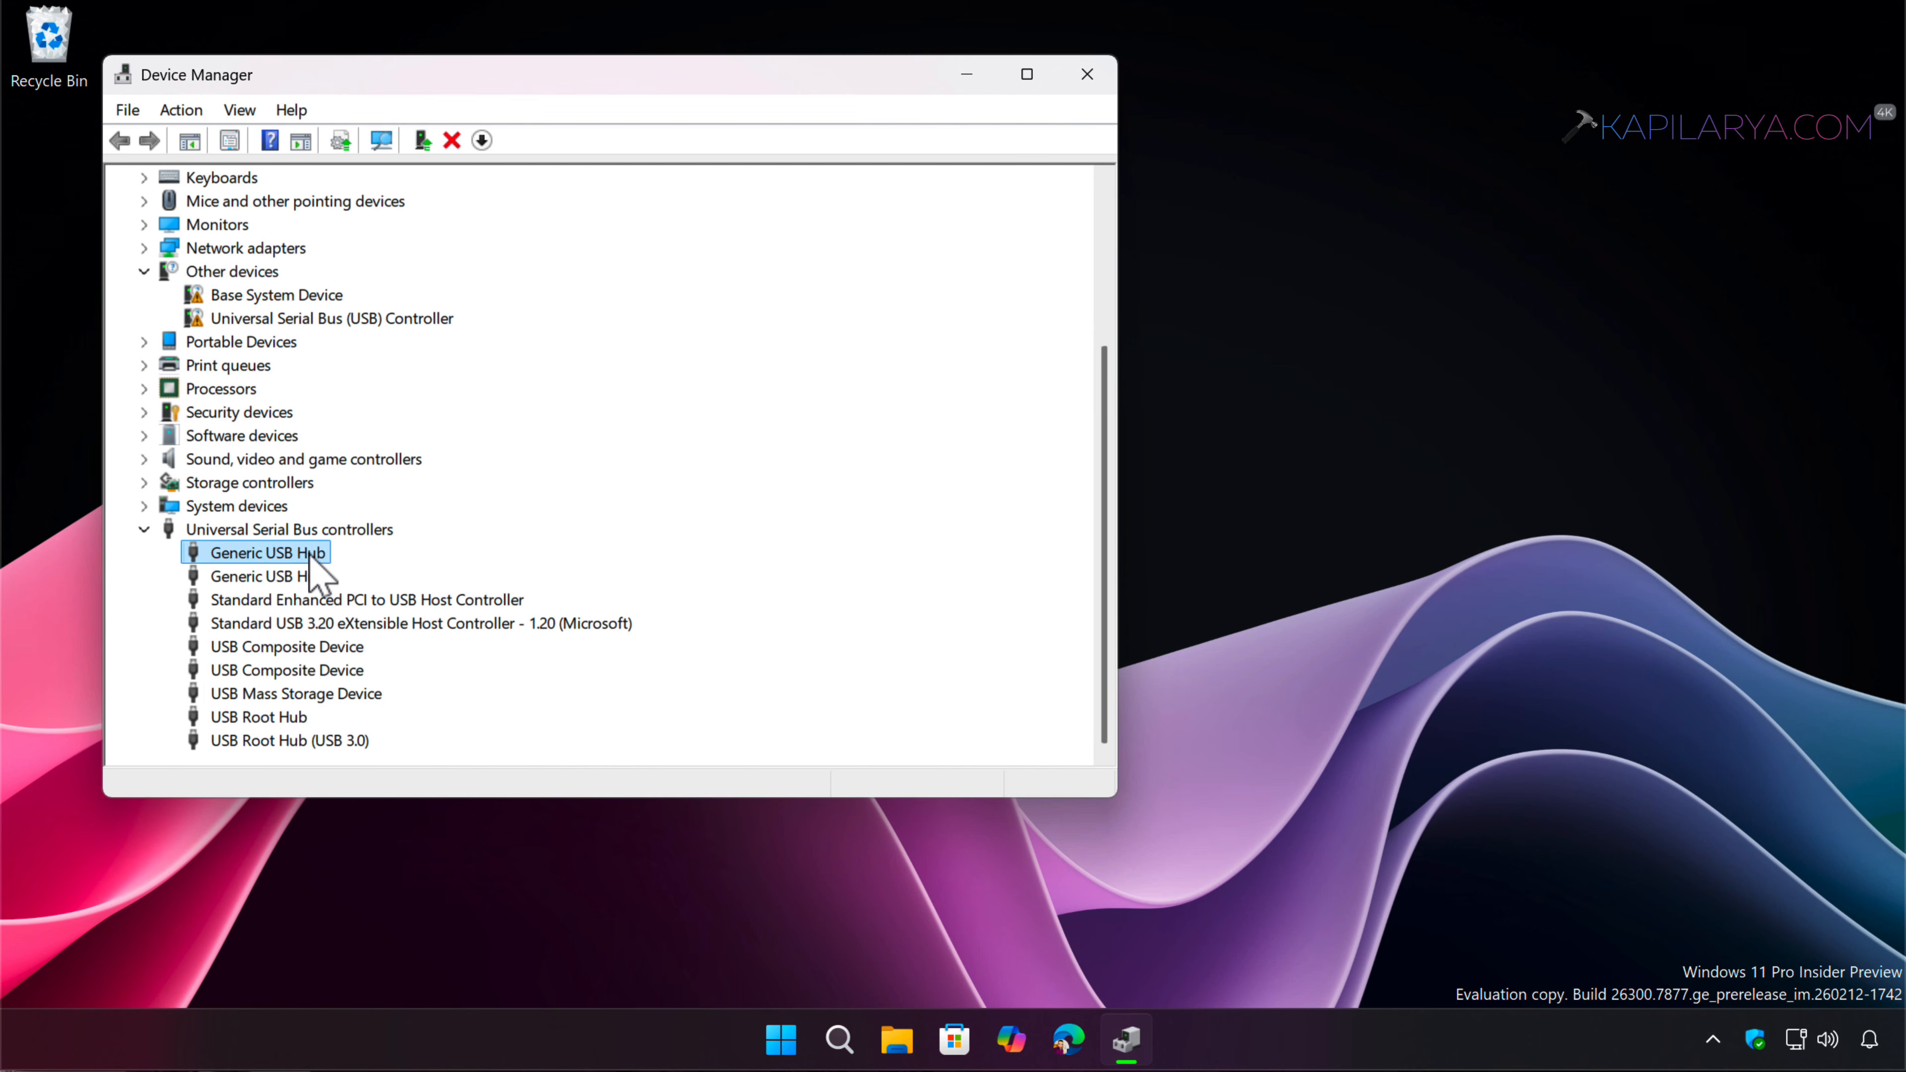
{"action": "double_click", "coordinate": [309, 555]}
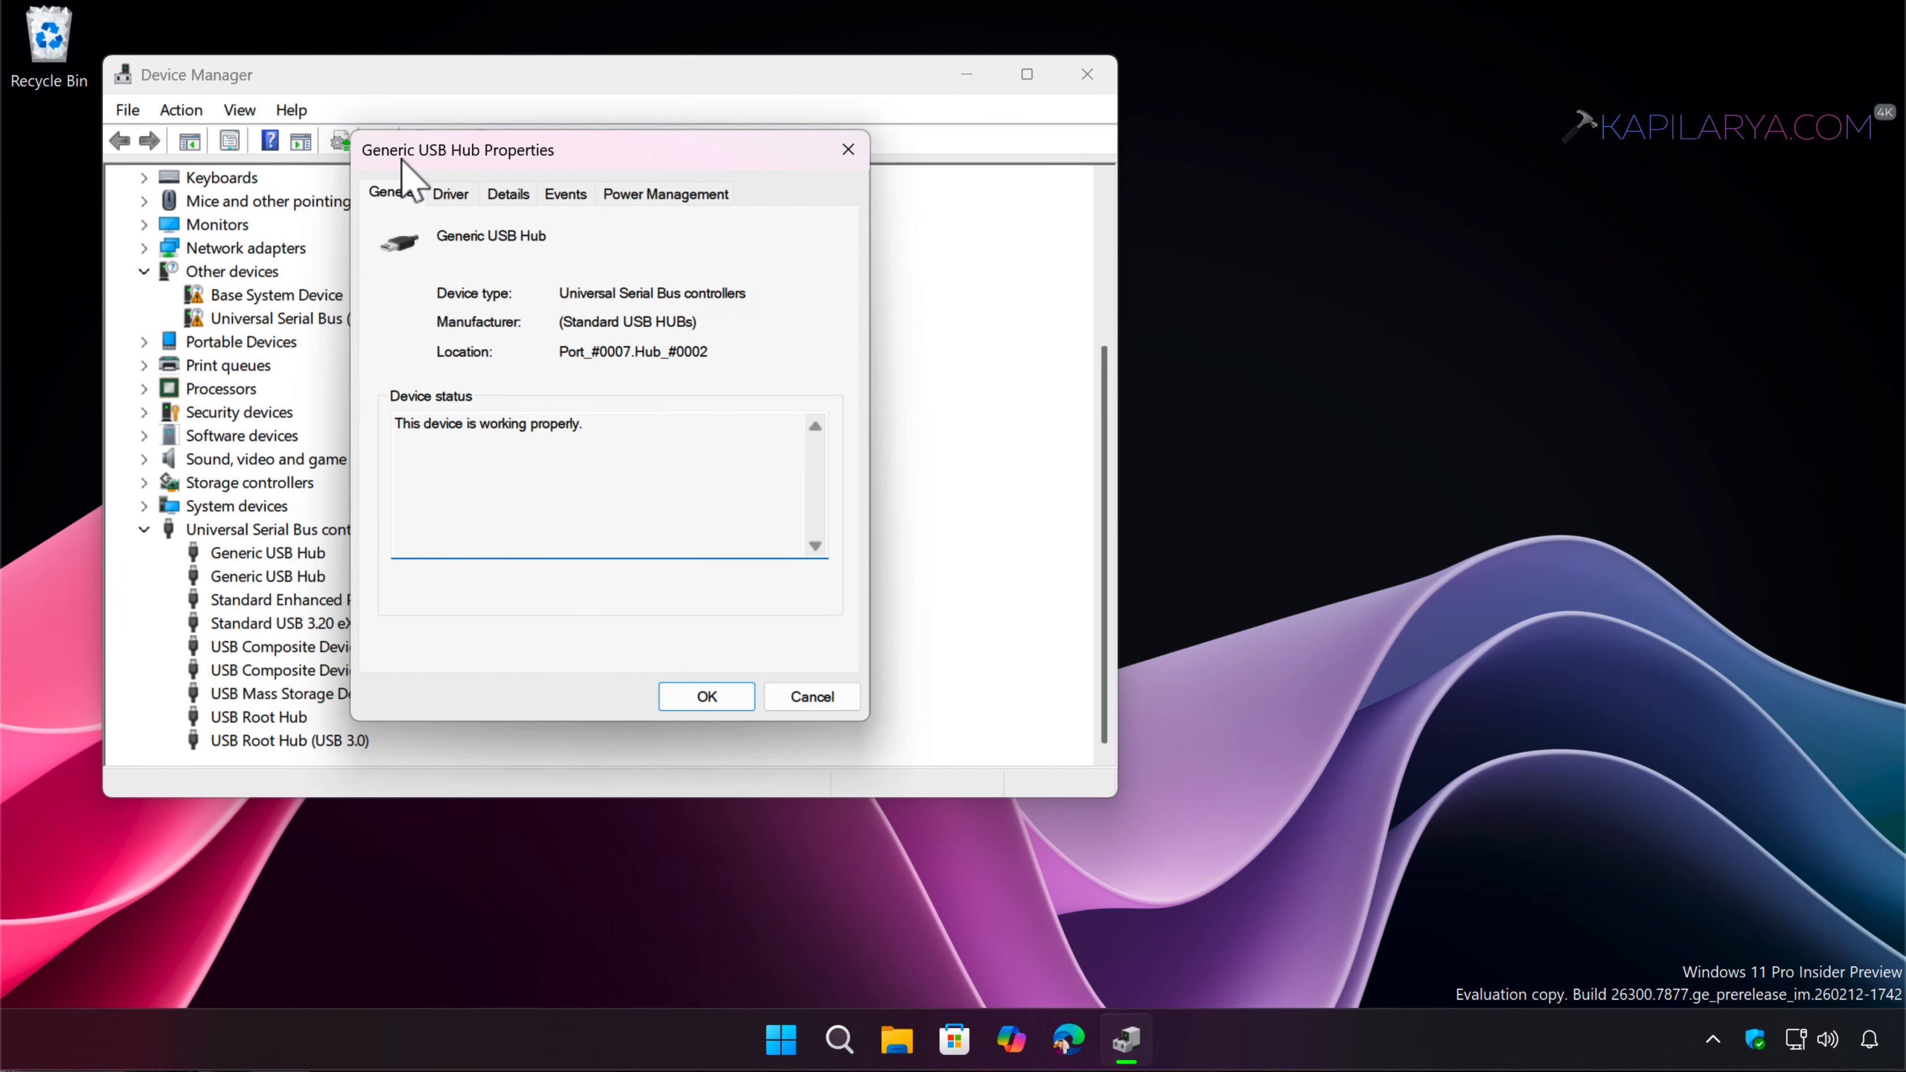
{"action": "left_click", "coordinate": [662, 195]}
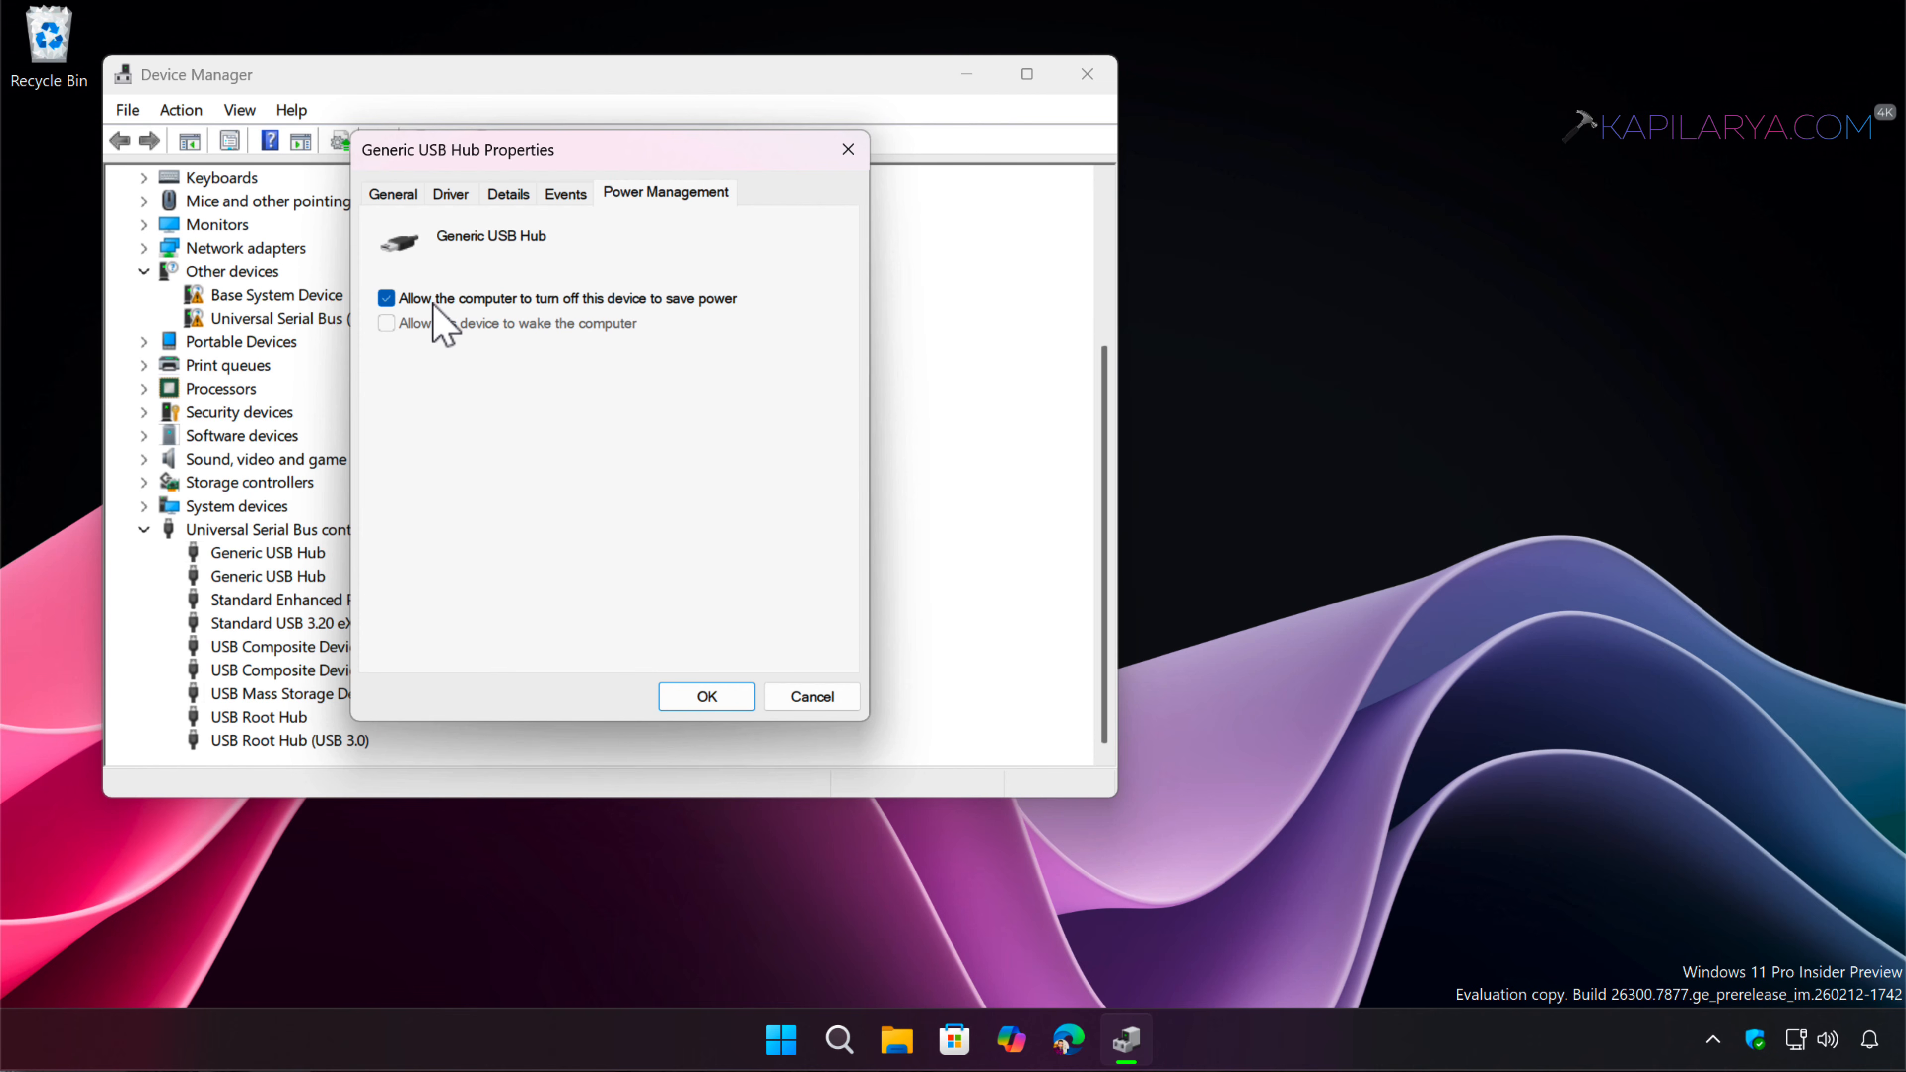
{"action": "left_click", "coordinate": [683, 706]}
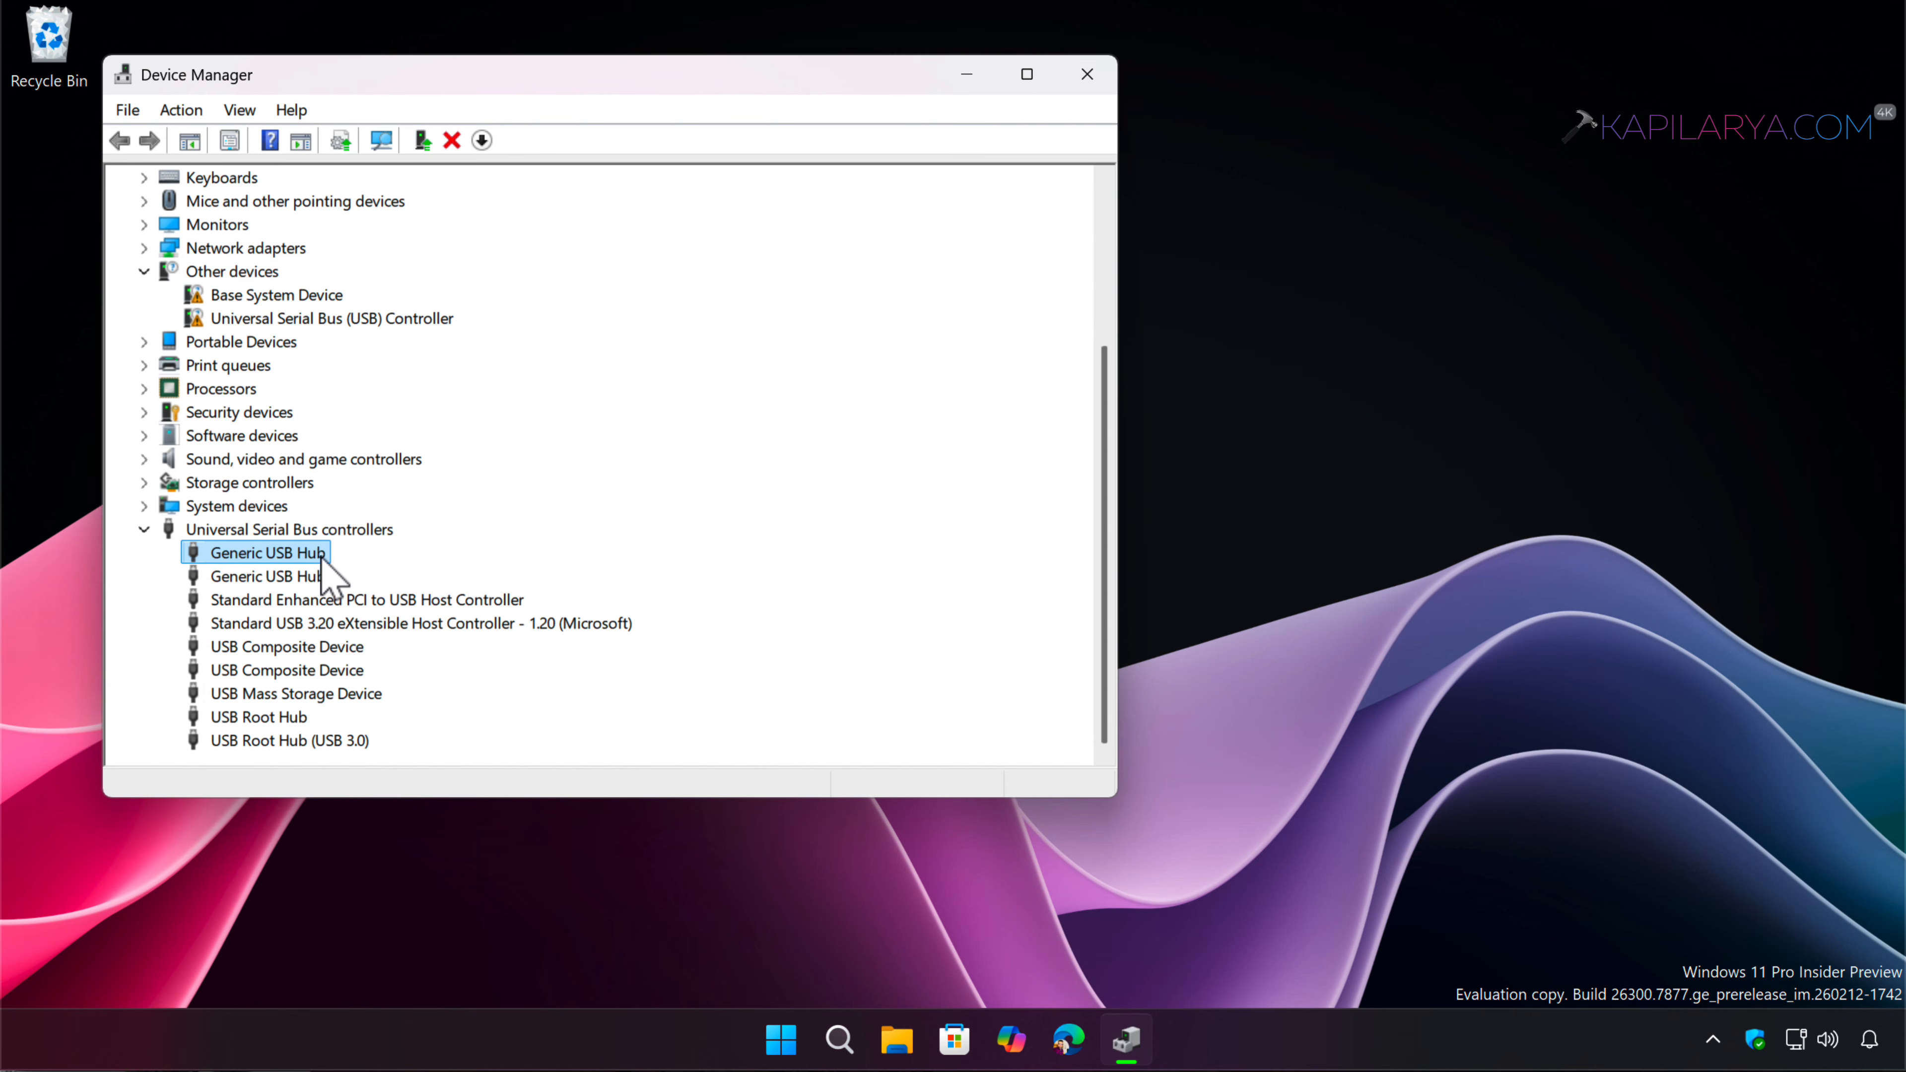
{"action": "left_click", "coordinate": [1088, 74]}
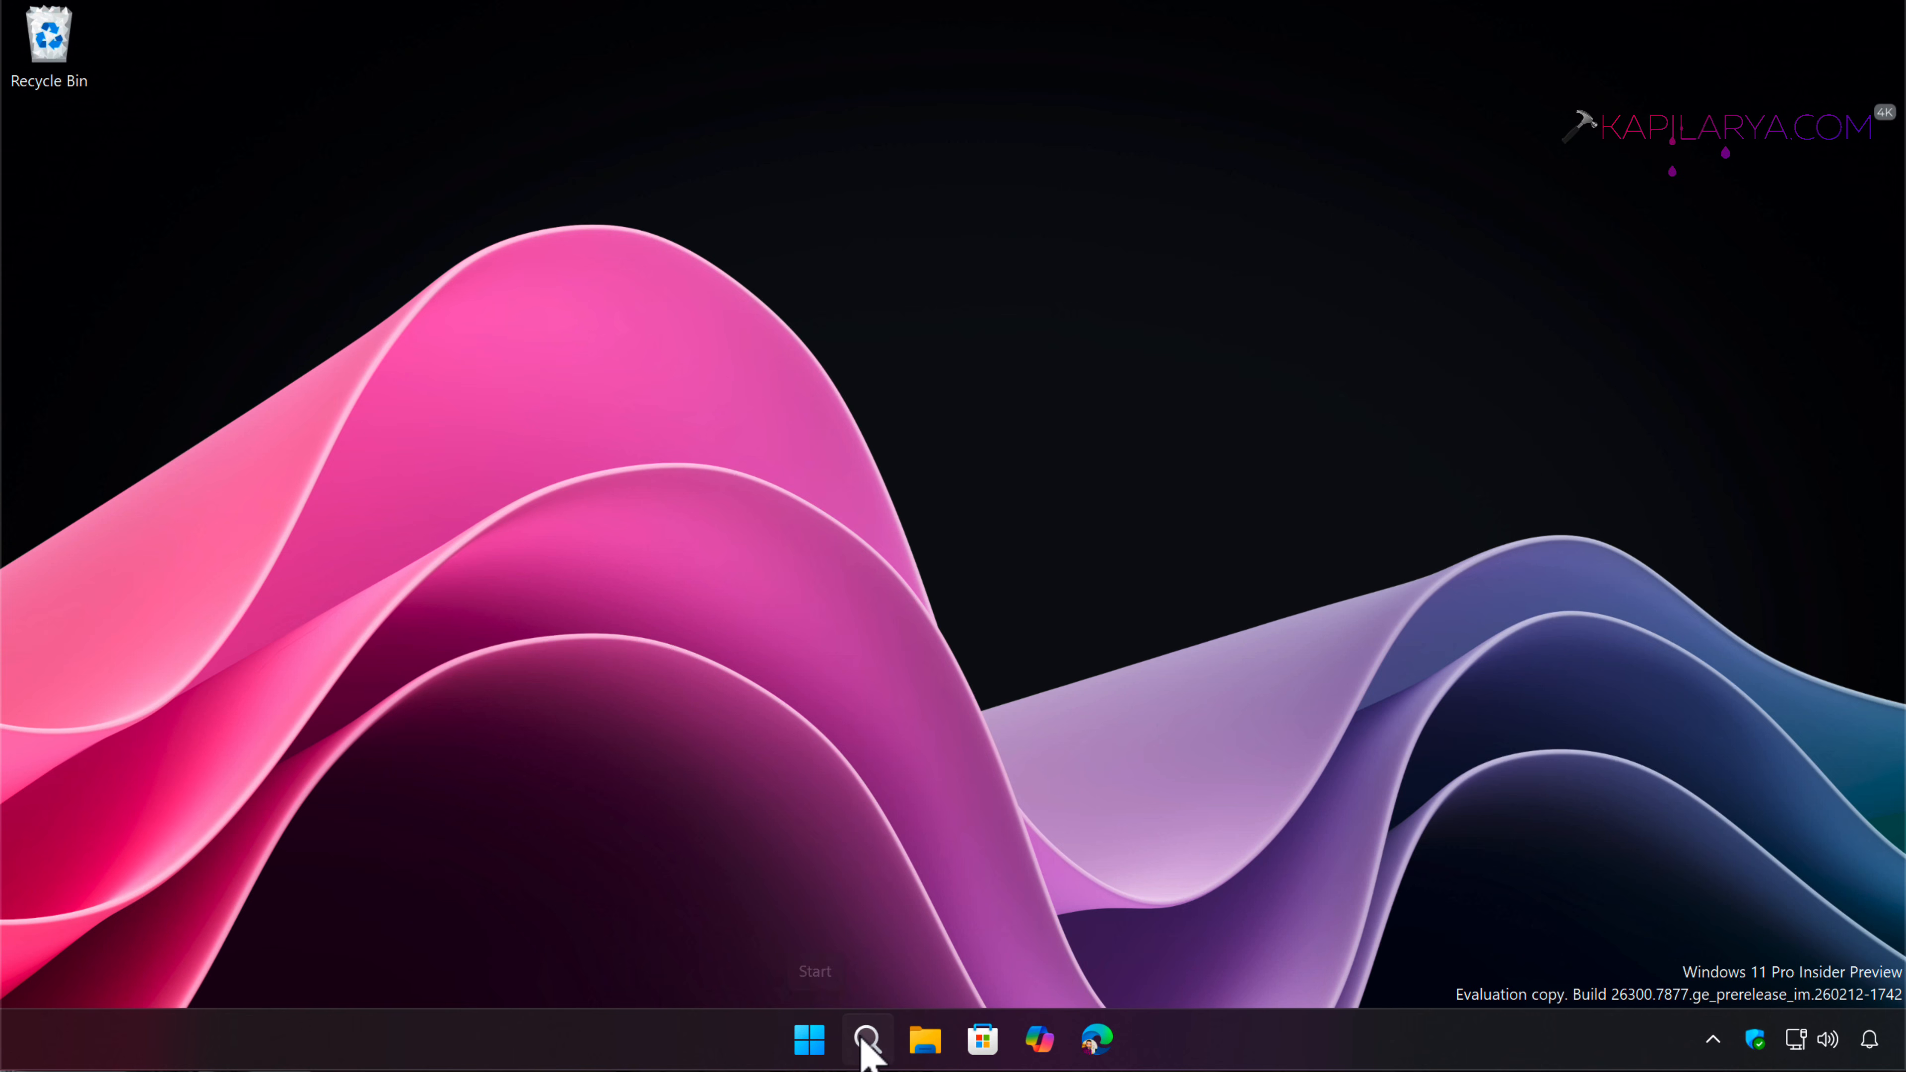
Open Edit power plan from Windows search and bring up the advanced power settings of the Balanced plan
{"action": "left_click", "coordinate": [867, 1040]}
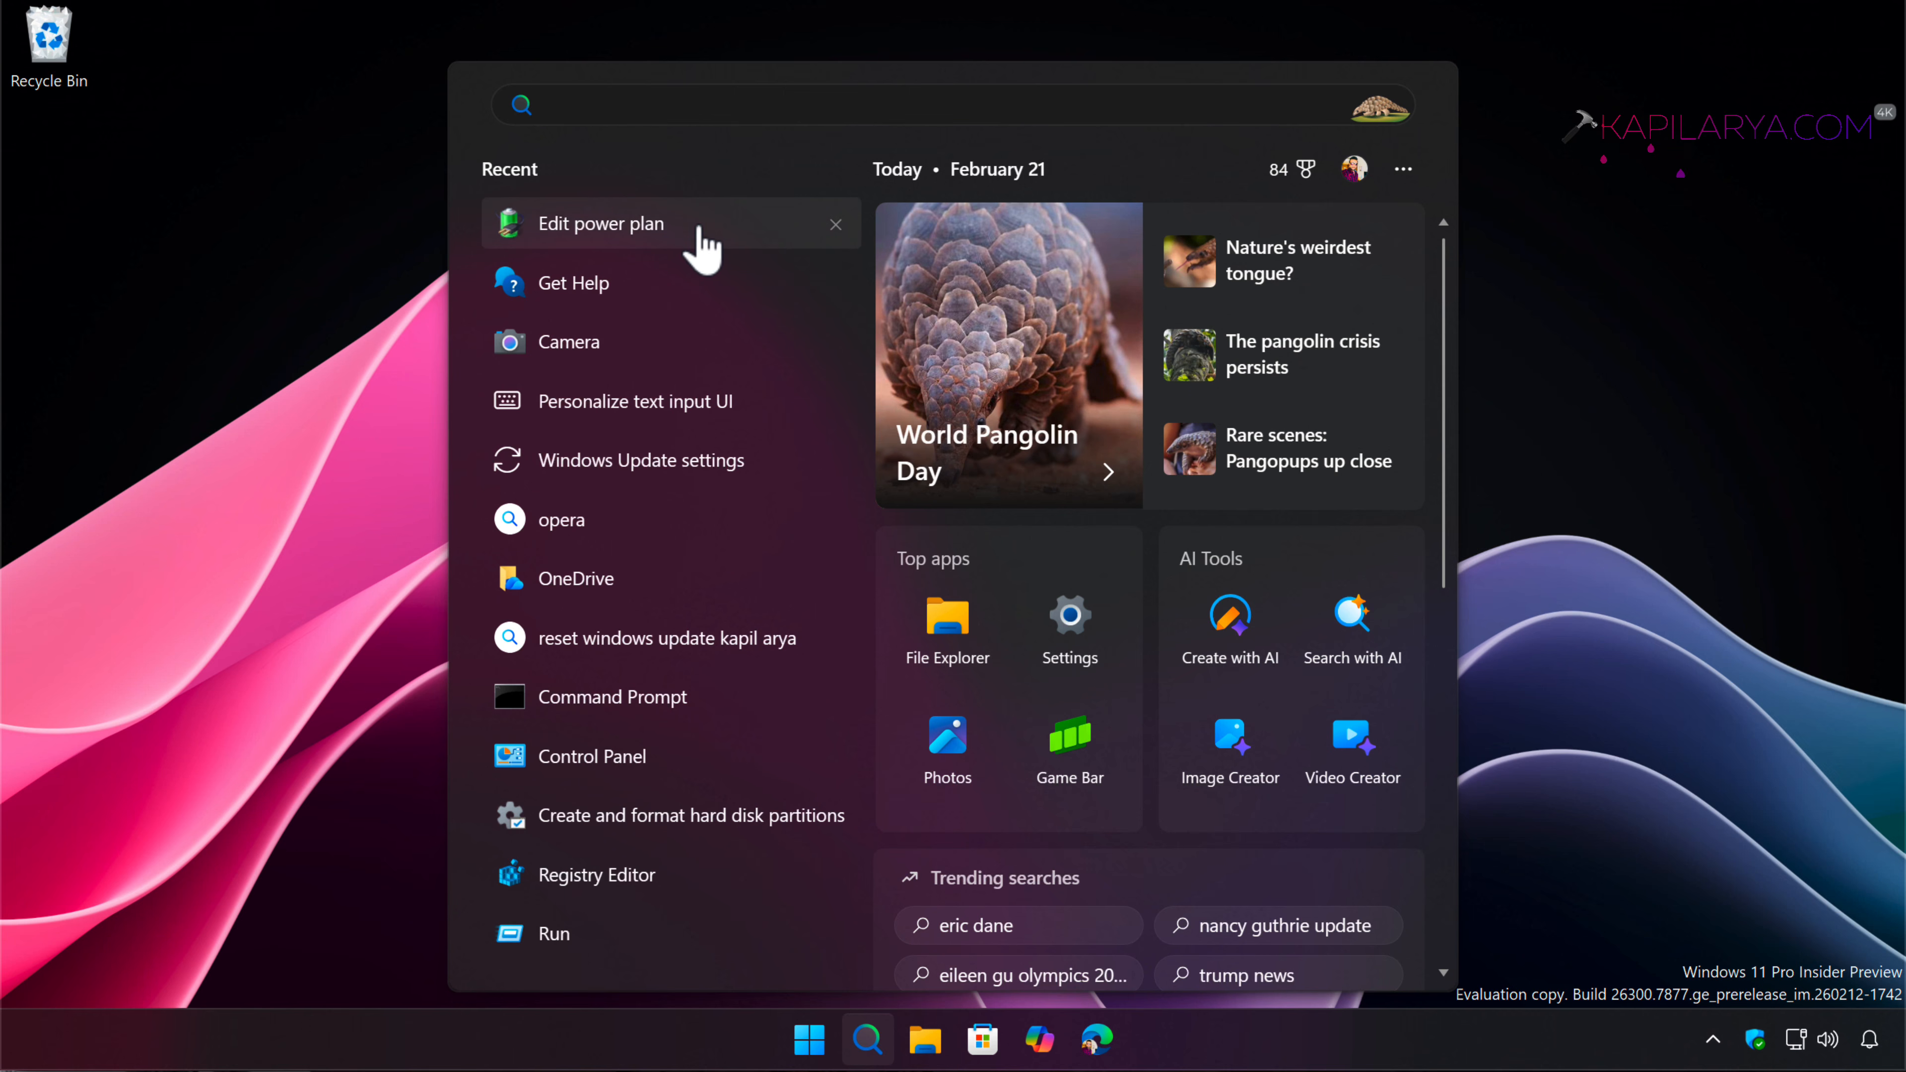
{"action": "left_click", "coordinate": [728, 229]}
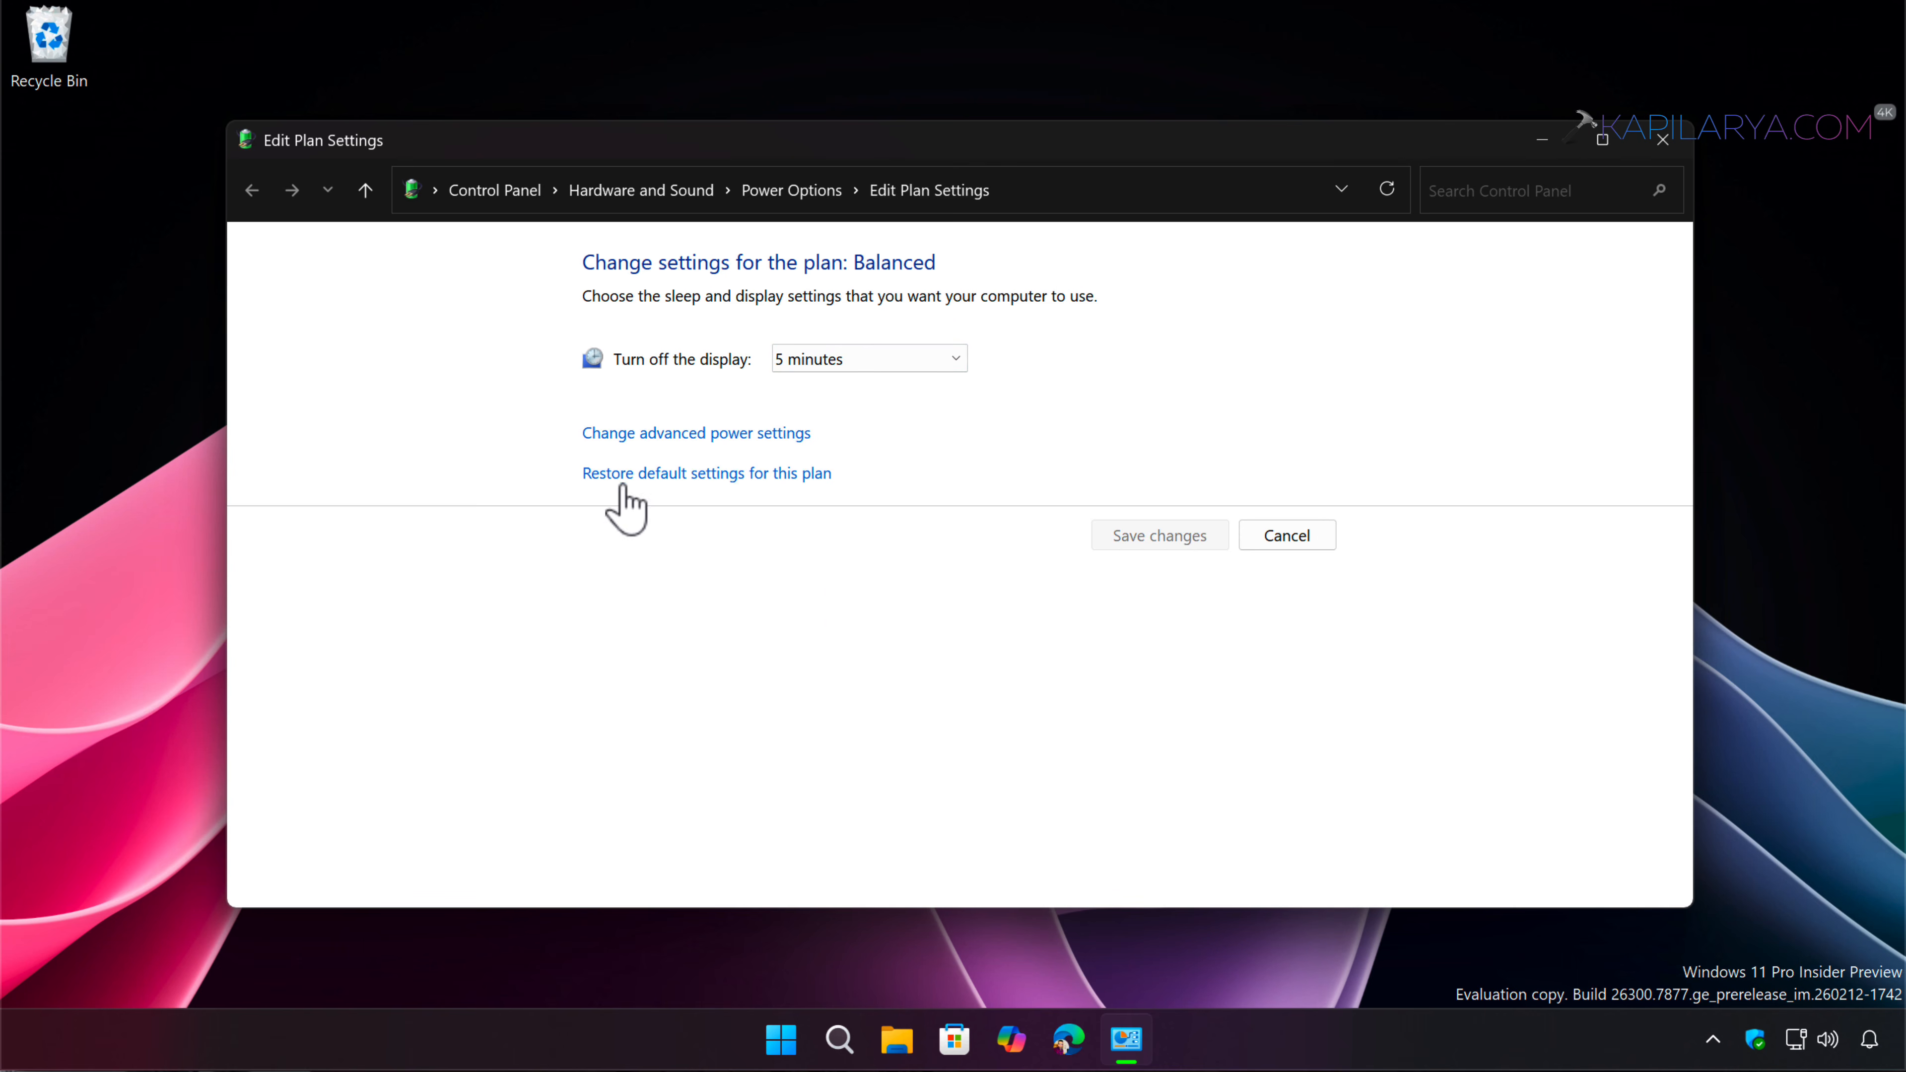
{"action": "left_click", "coordinate": [691, 441]}
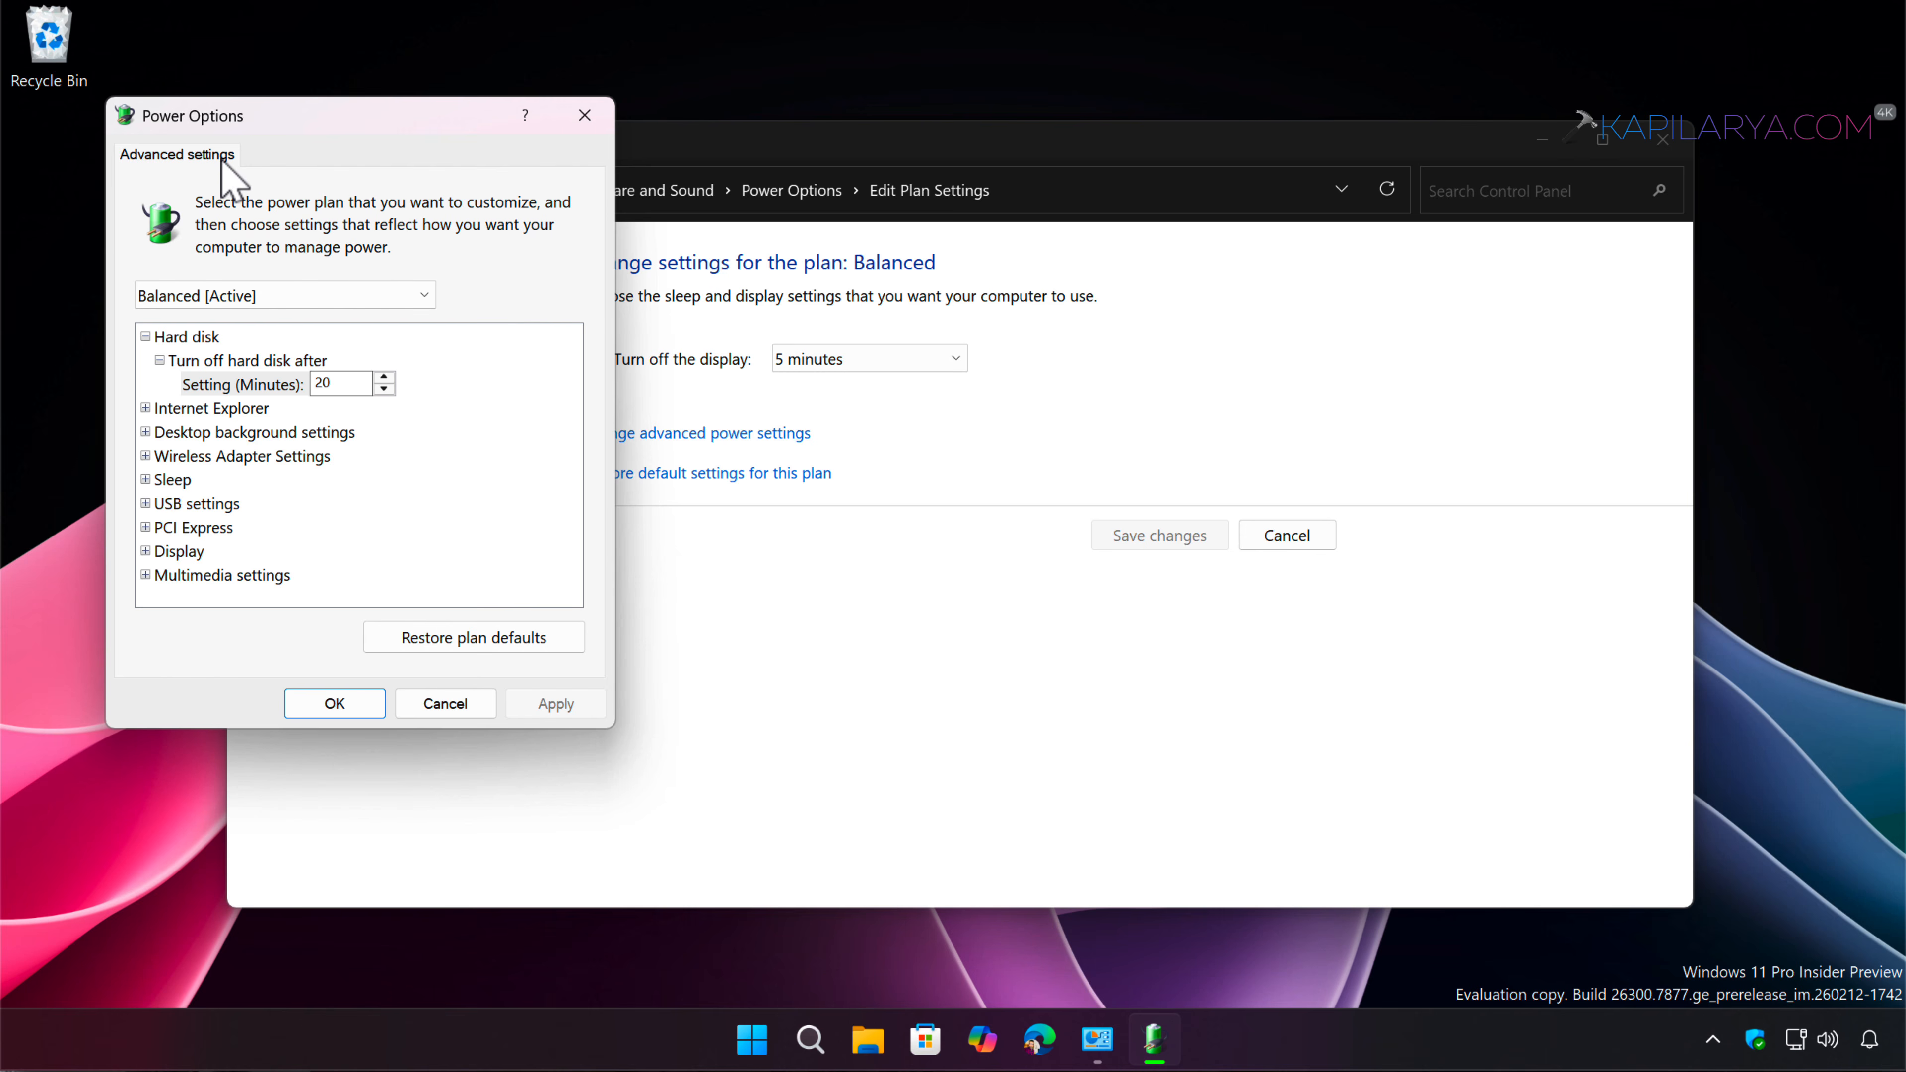
{"action": "left_click", "coordinate": [269, 295]}
{"action": "left_click", "coordinate": [270, 297]}
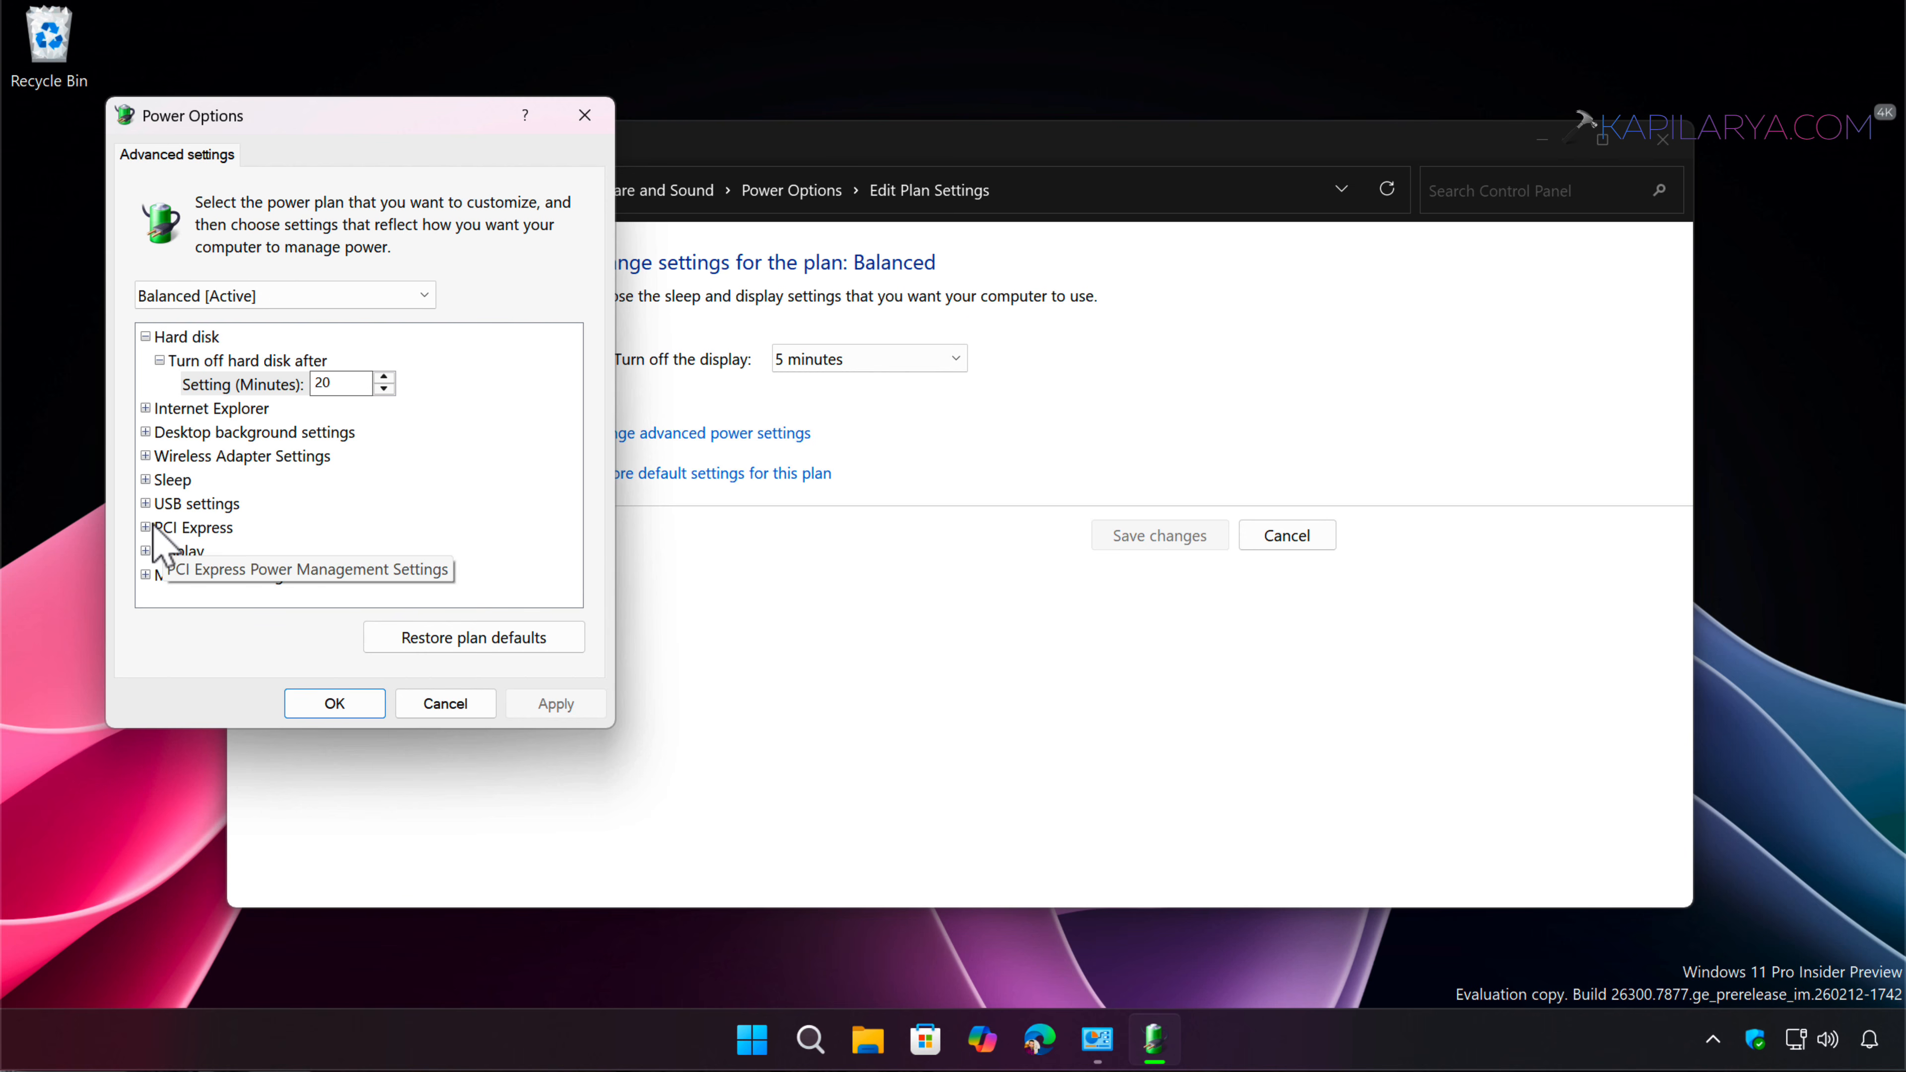
Set the USB selective suspend setting under USB settings to Disabled and apply the change to the Balanced plan
{"action": "left_click", "coordinate": [145, 504]}
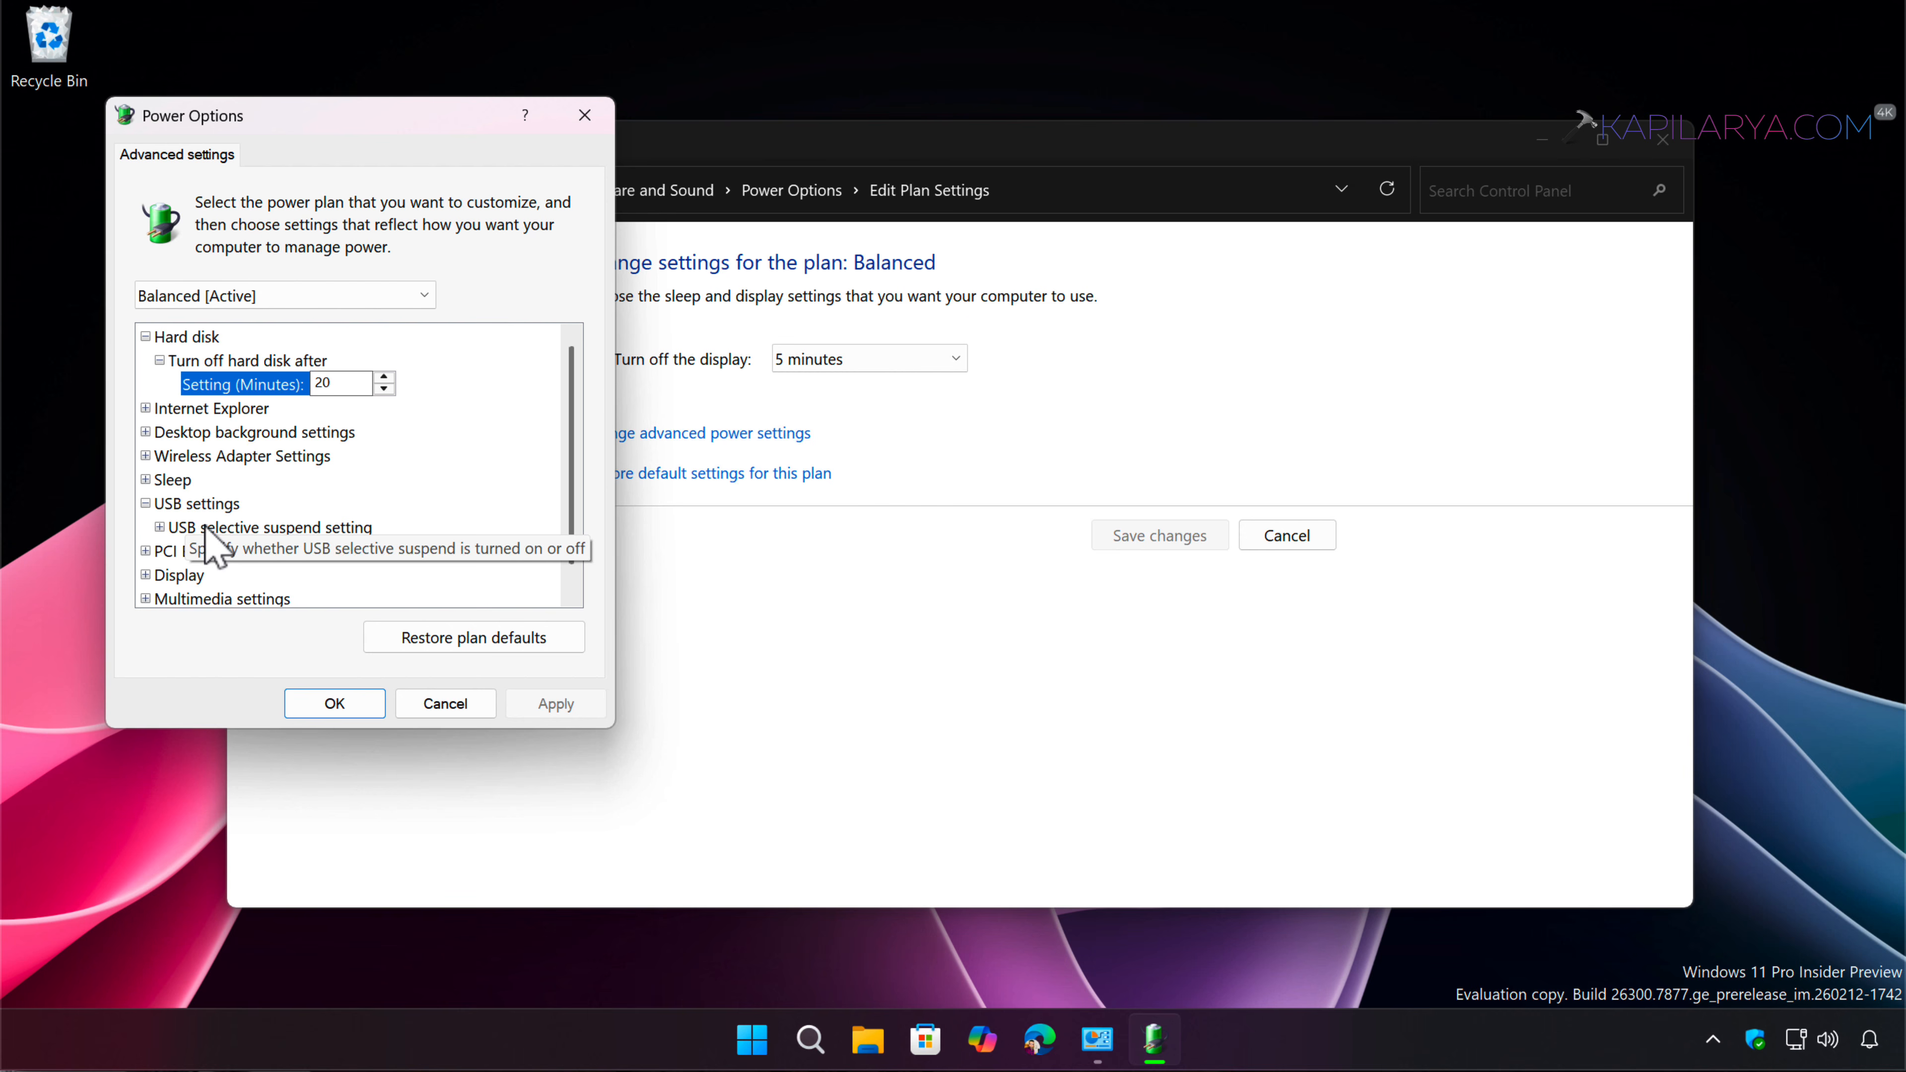
{"action": "left_click", "coordinate": [160, 527]}
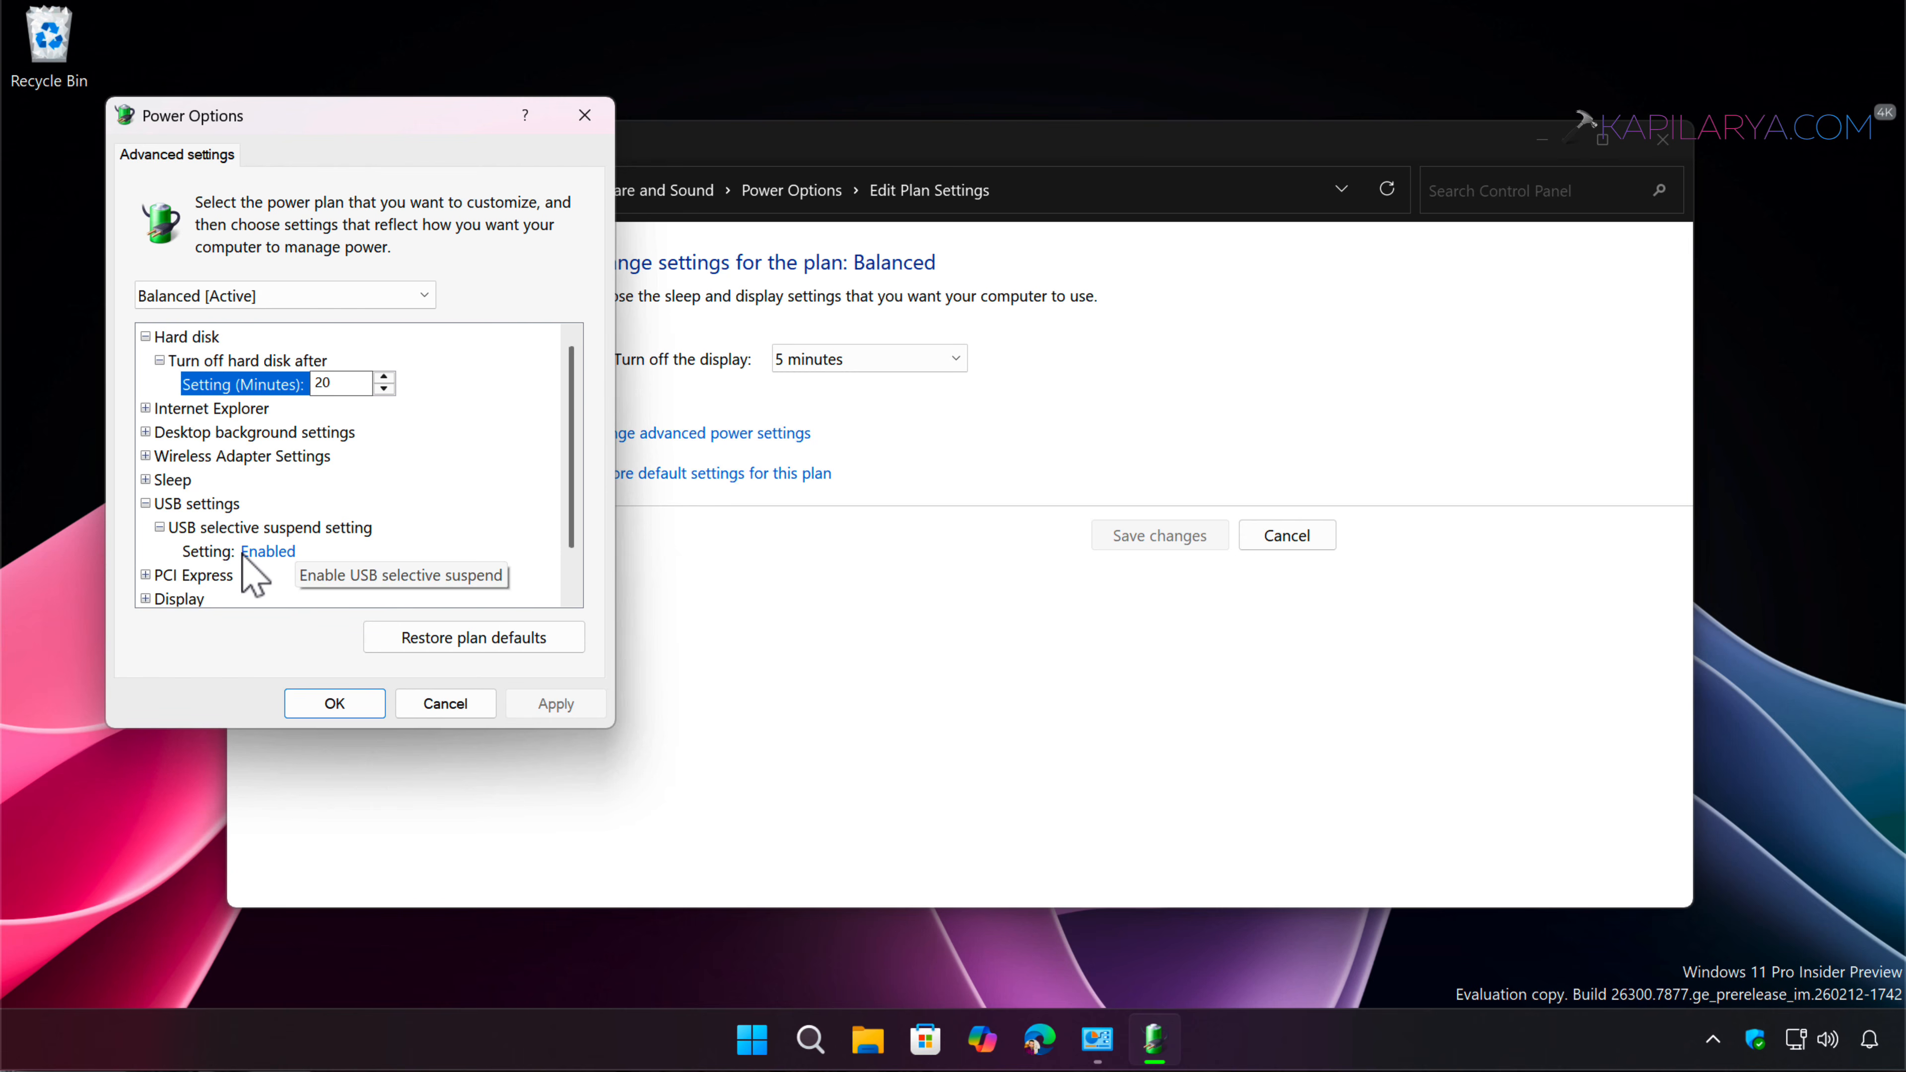
{"action": "left_click", "coordinate": [259, 552]}
{"action": "left_click", "coordinate": [276, 552]}
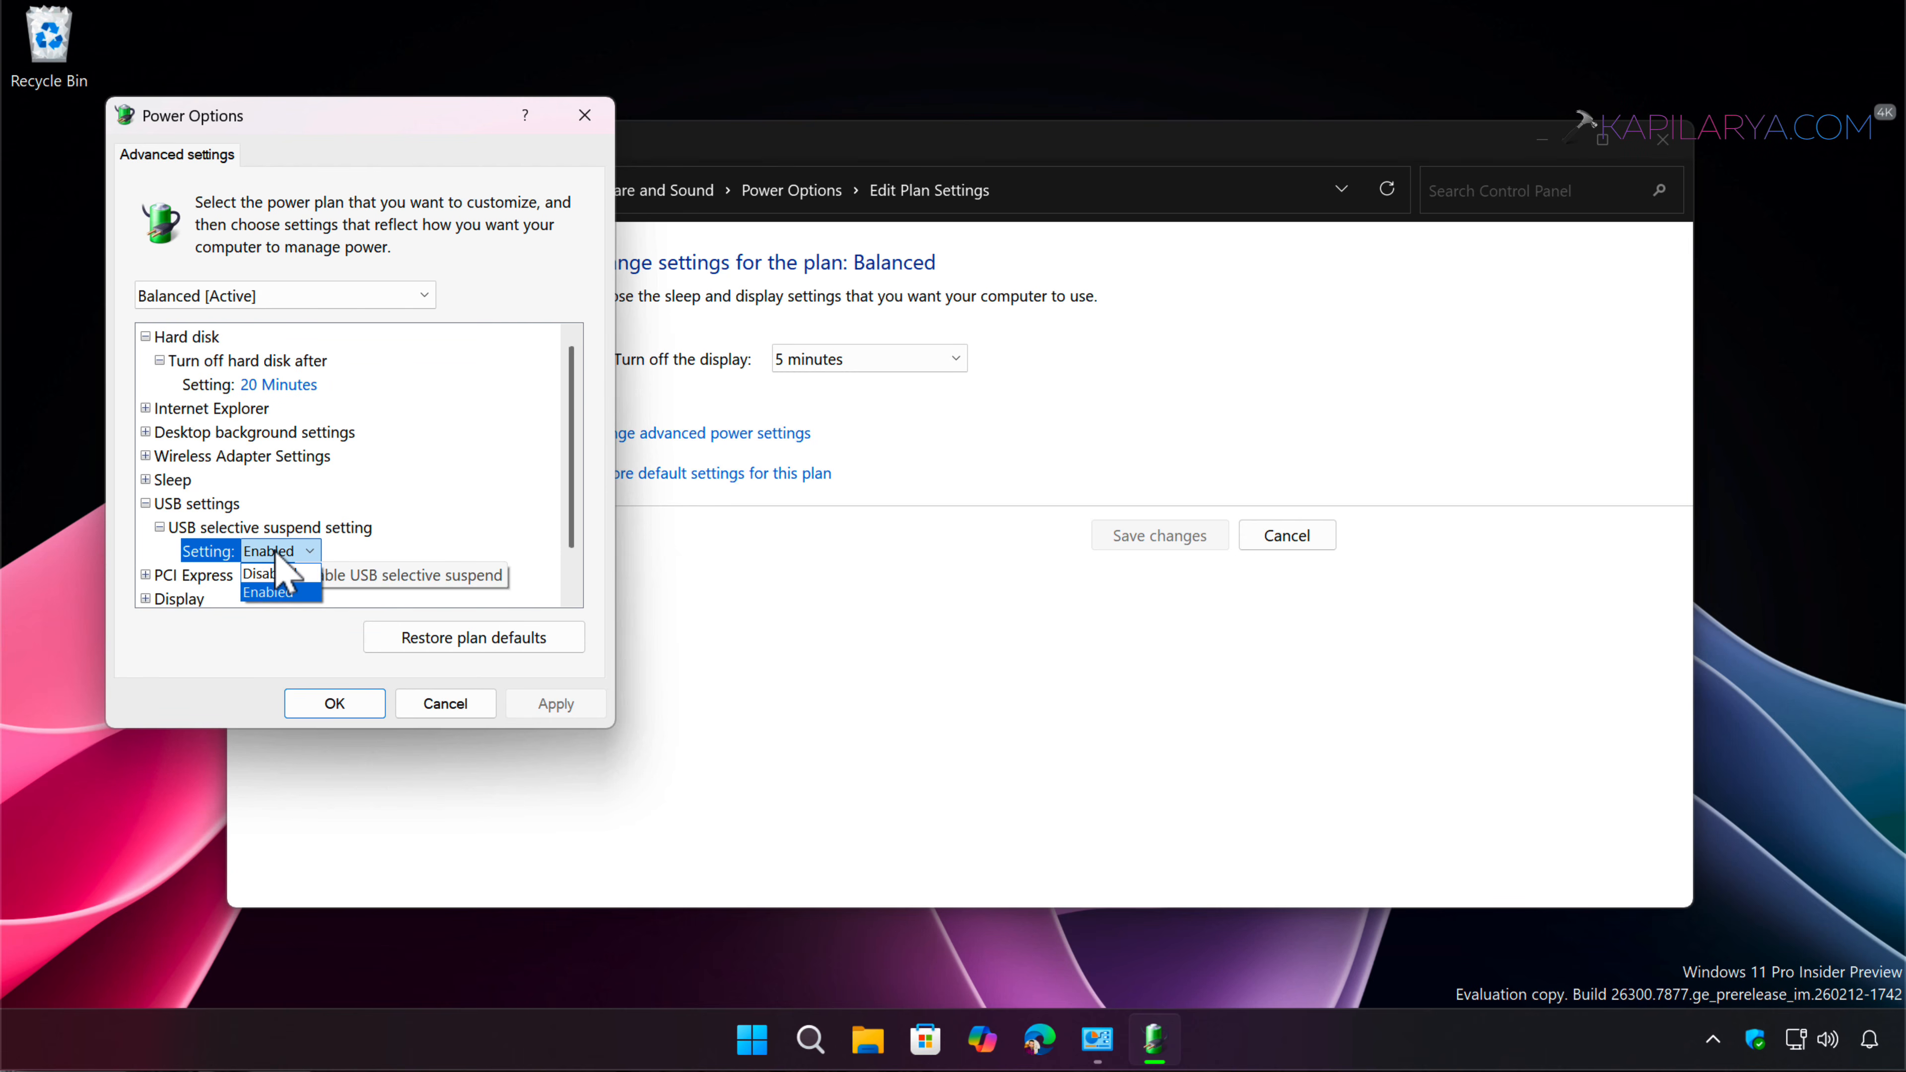
{"action": "left_click", "coordinate": [275, 579]}
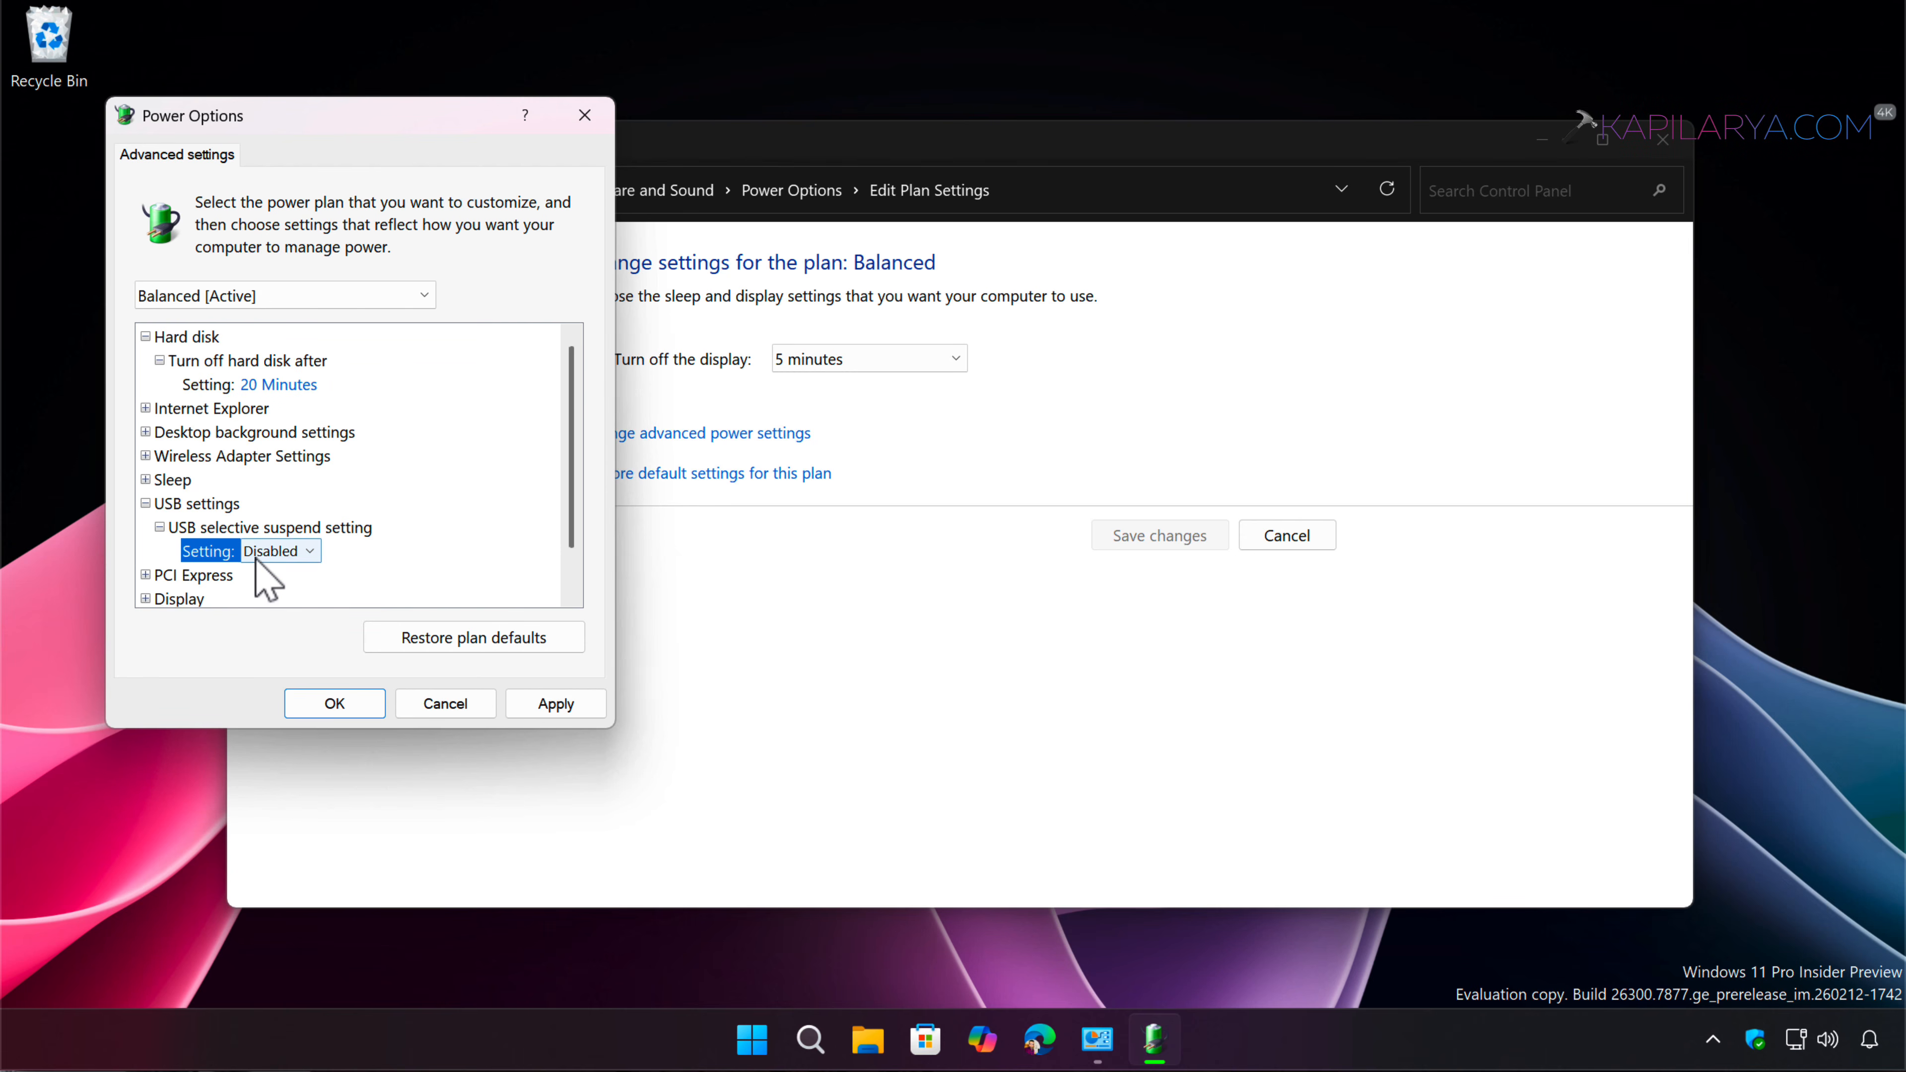
{"action": "left_click", "coordinate": [546, 711]}
{"action": "left_click", "coordinate": [319, 707]}
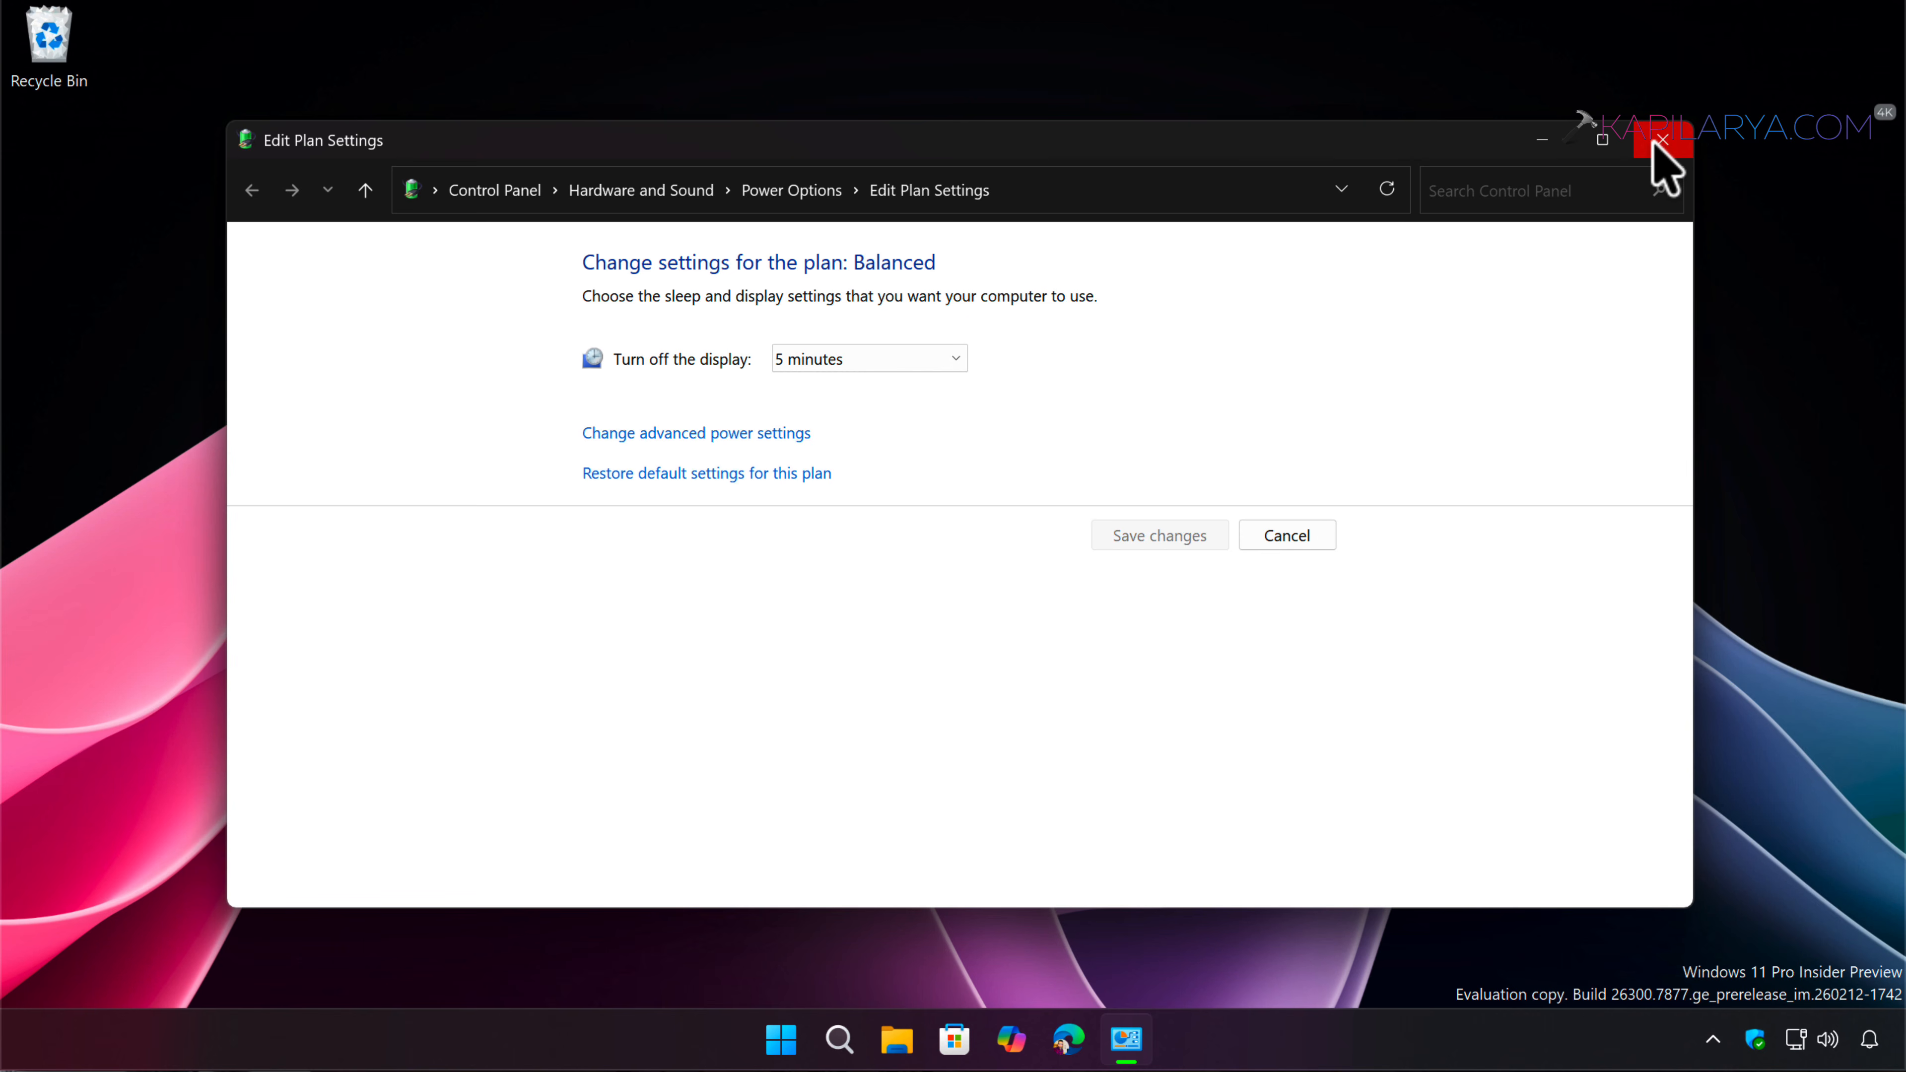